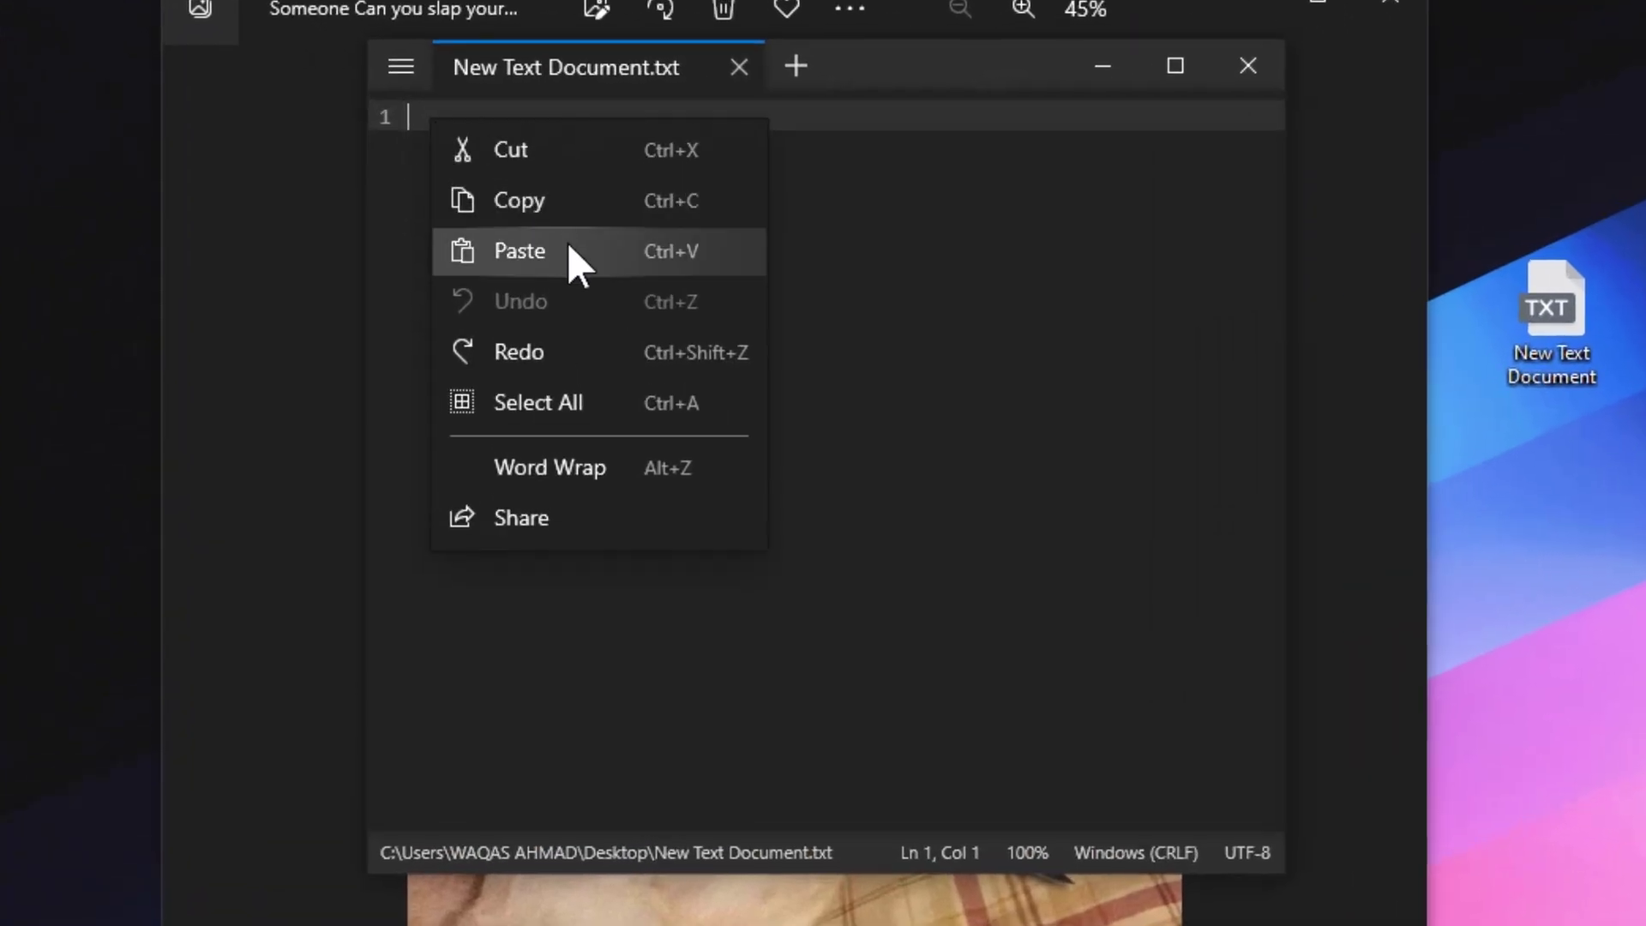
- Preview the images, then search 'photography' in PowerToys Run and open Photography_01.jpg
{"action": "left_click", "coordinate": [568, 242]}
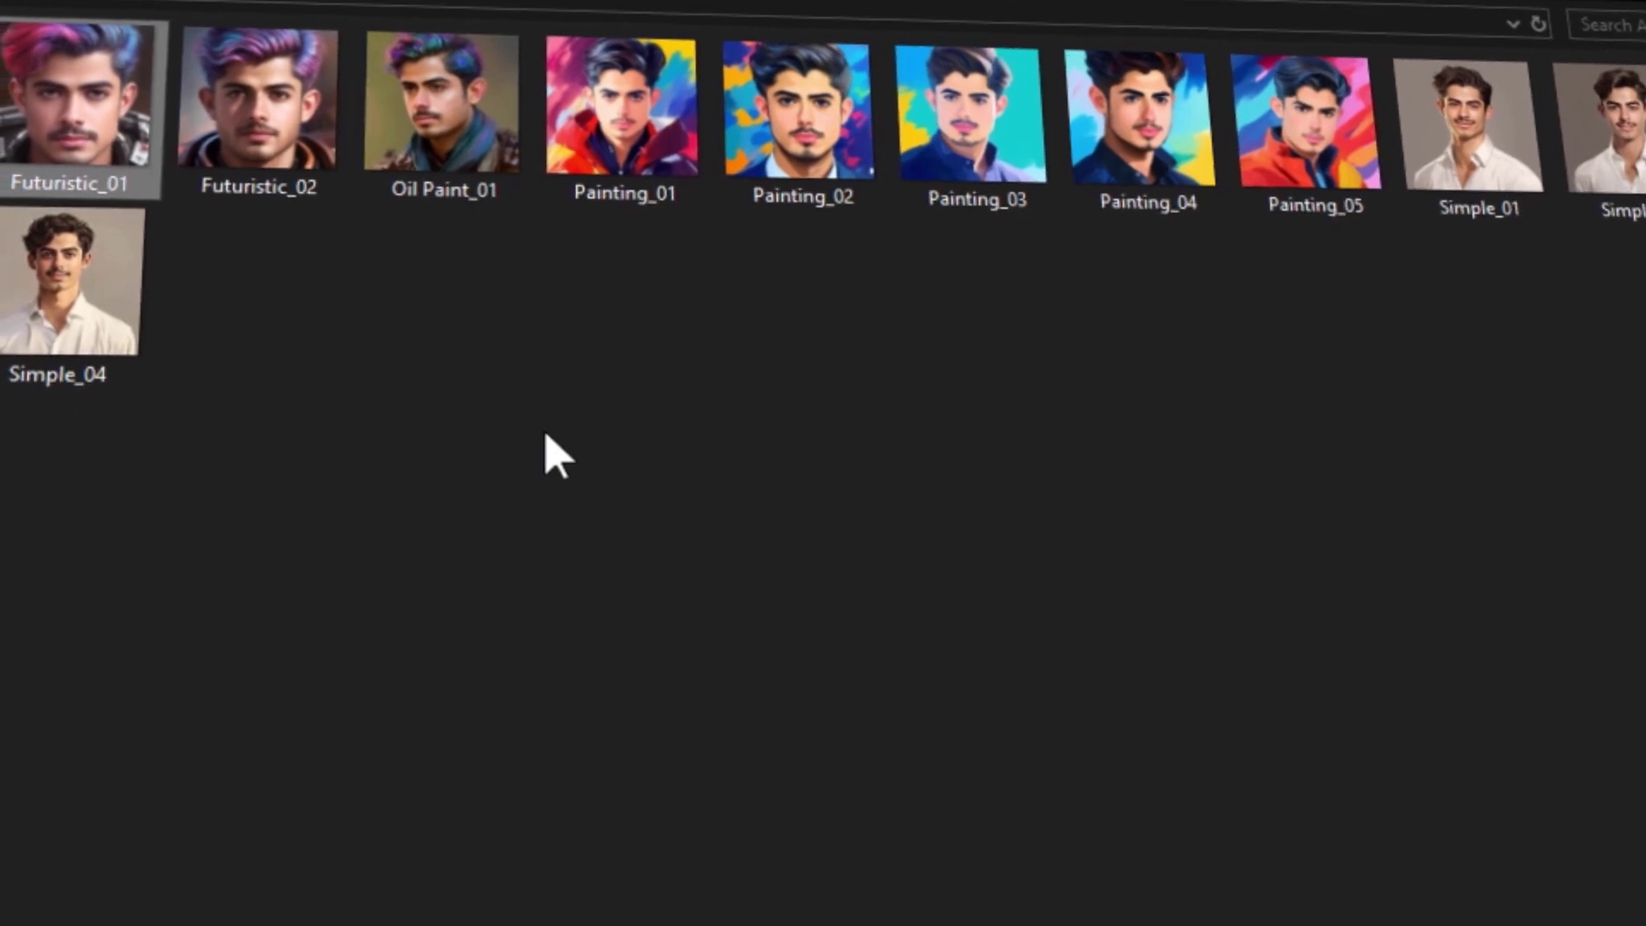
{"action": "key", "text": "space"}
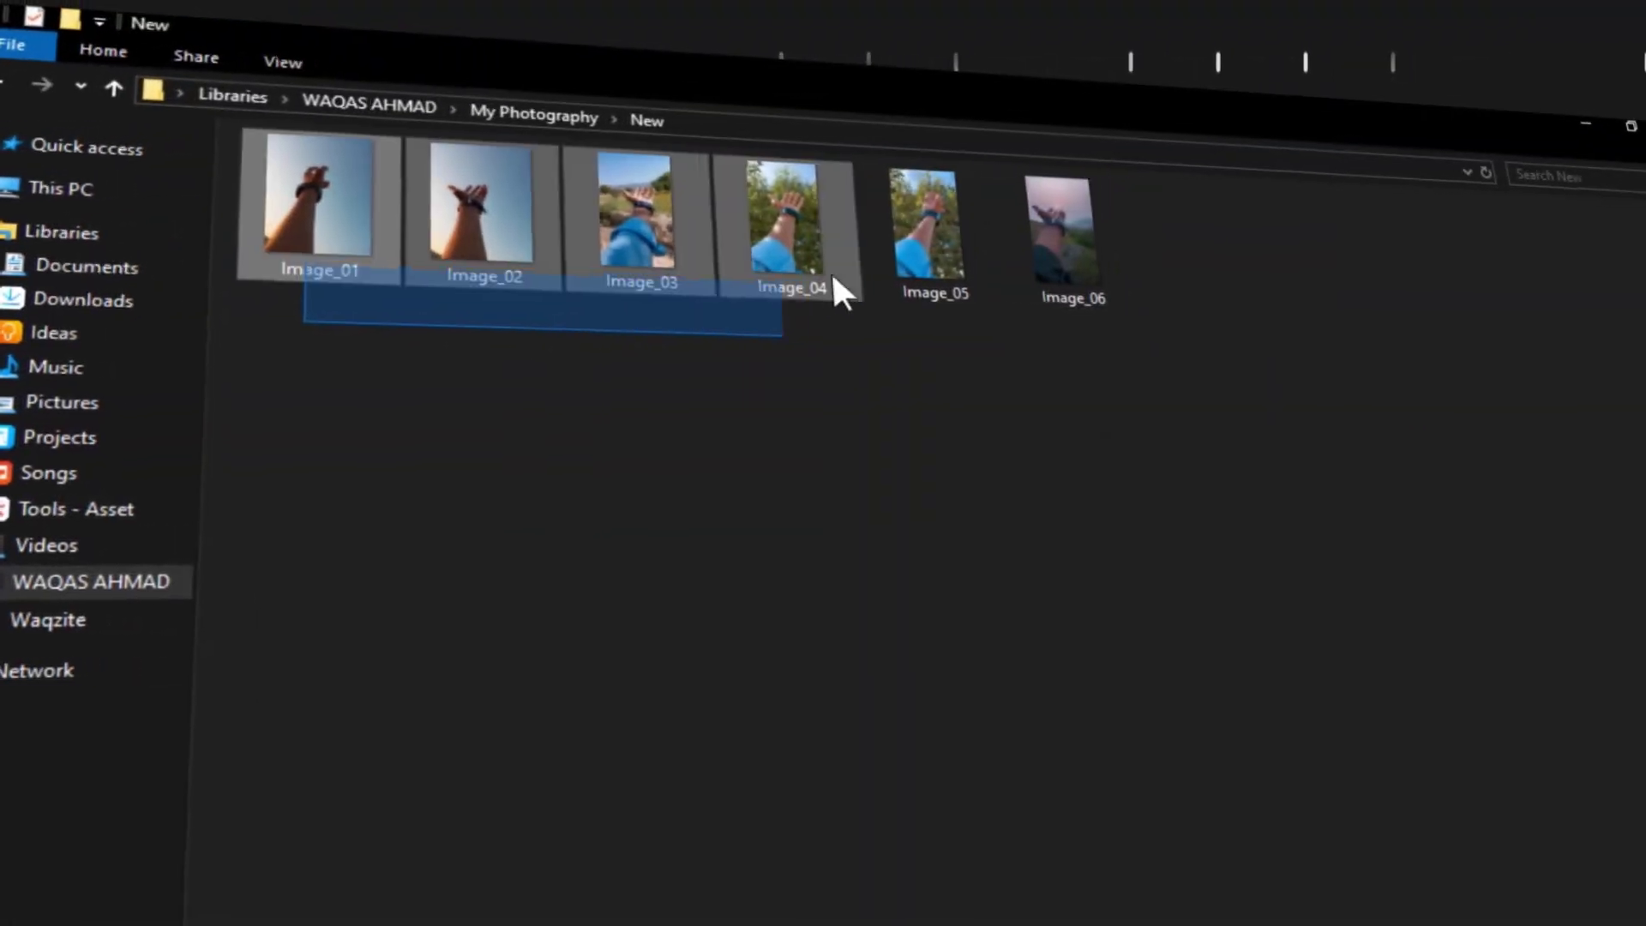
{"action": "left_click_drag", "start_coordinate": [834, 286], "coordinate": [992, 257]}
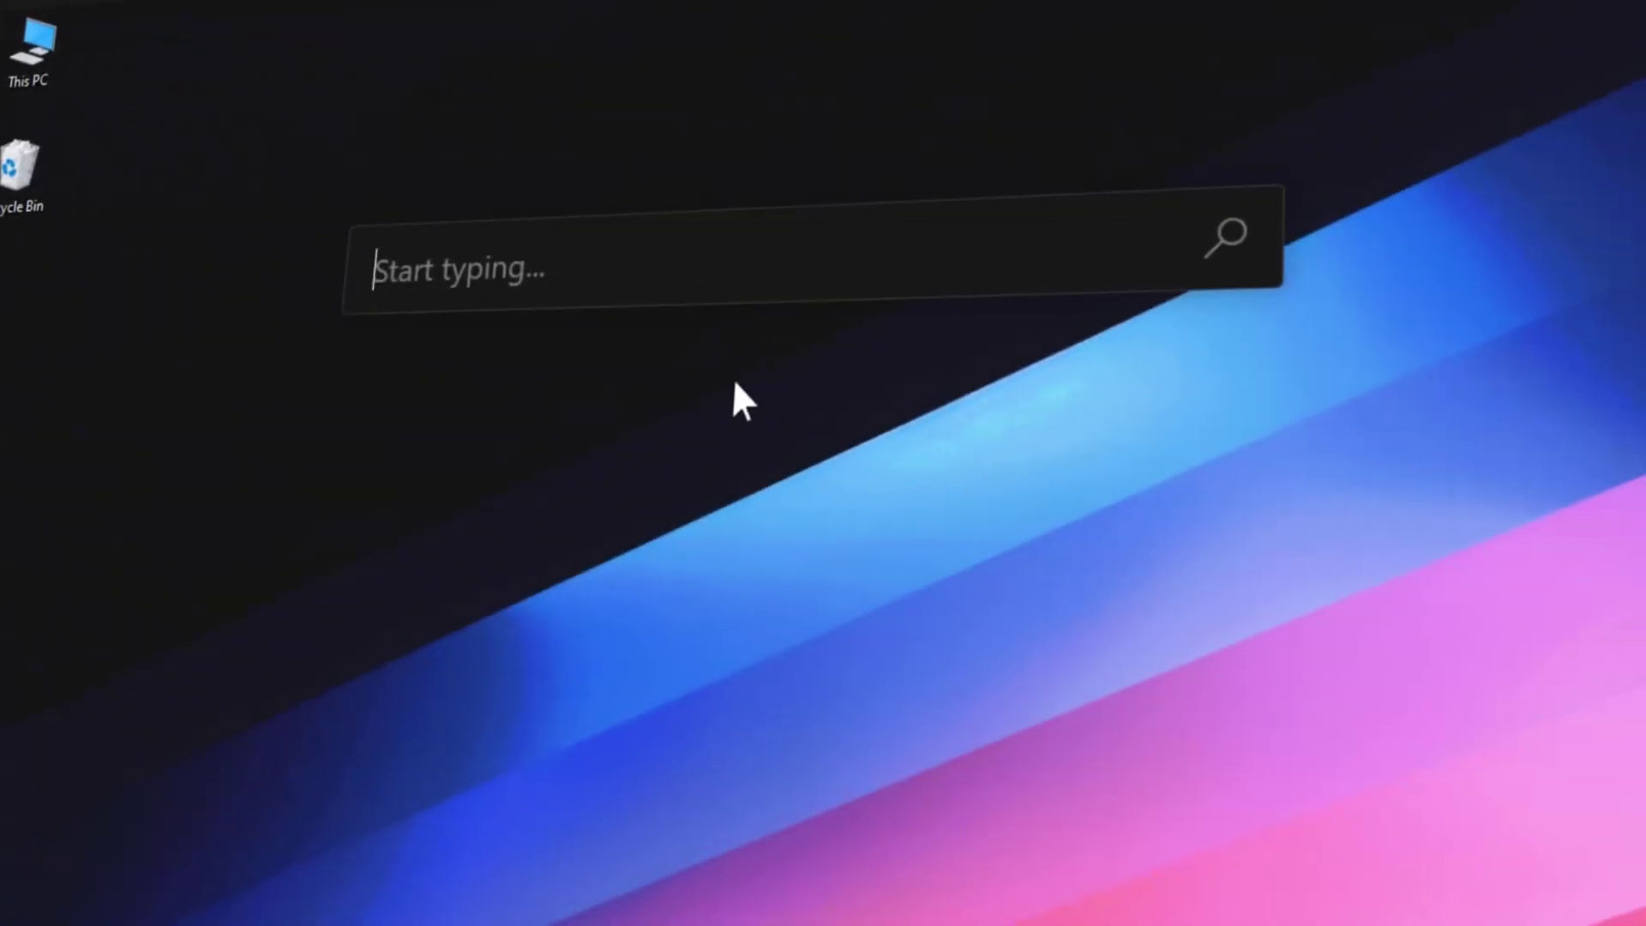
{"action": "type", "text": "photograp"}
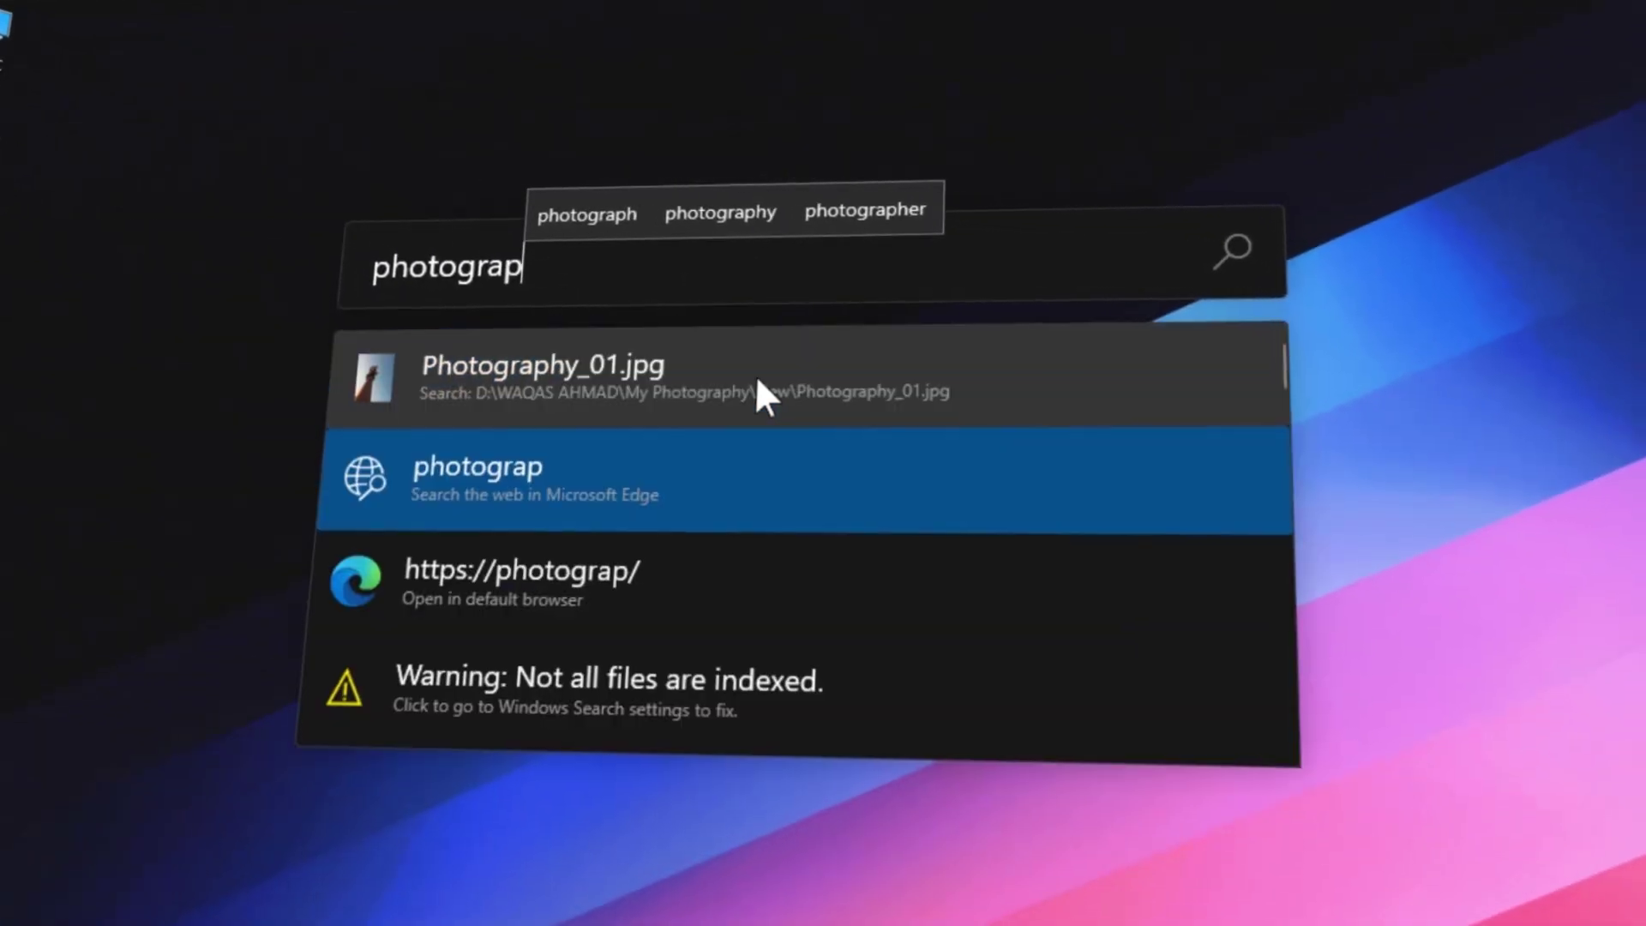
{"action": "type", "text": "hy"}
{"action": "left_click", "coordinate": [769, 378]}
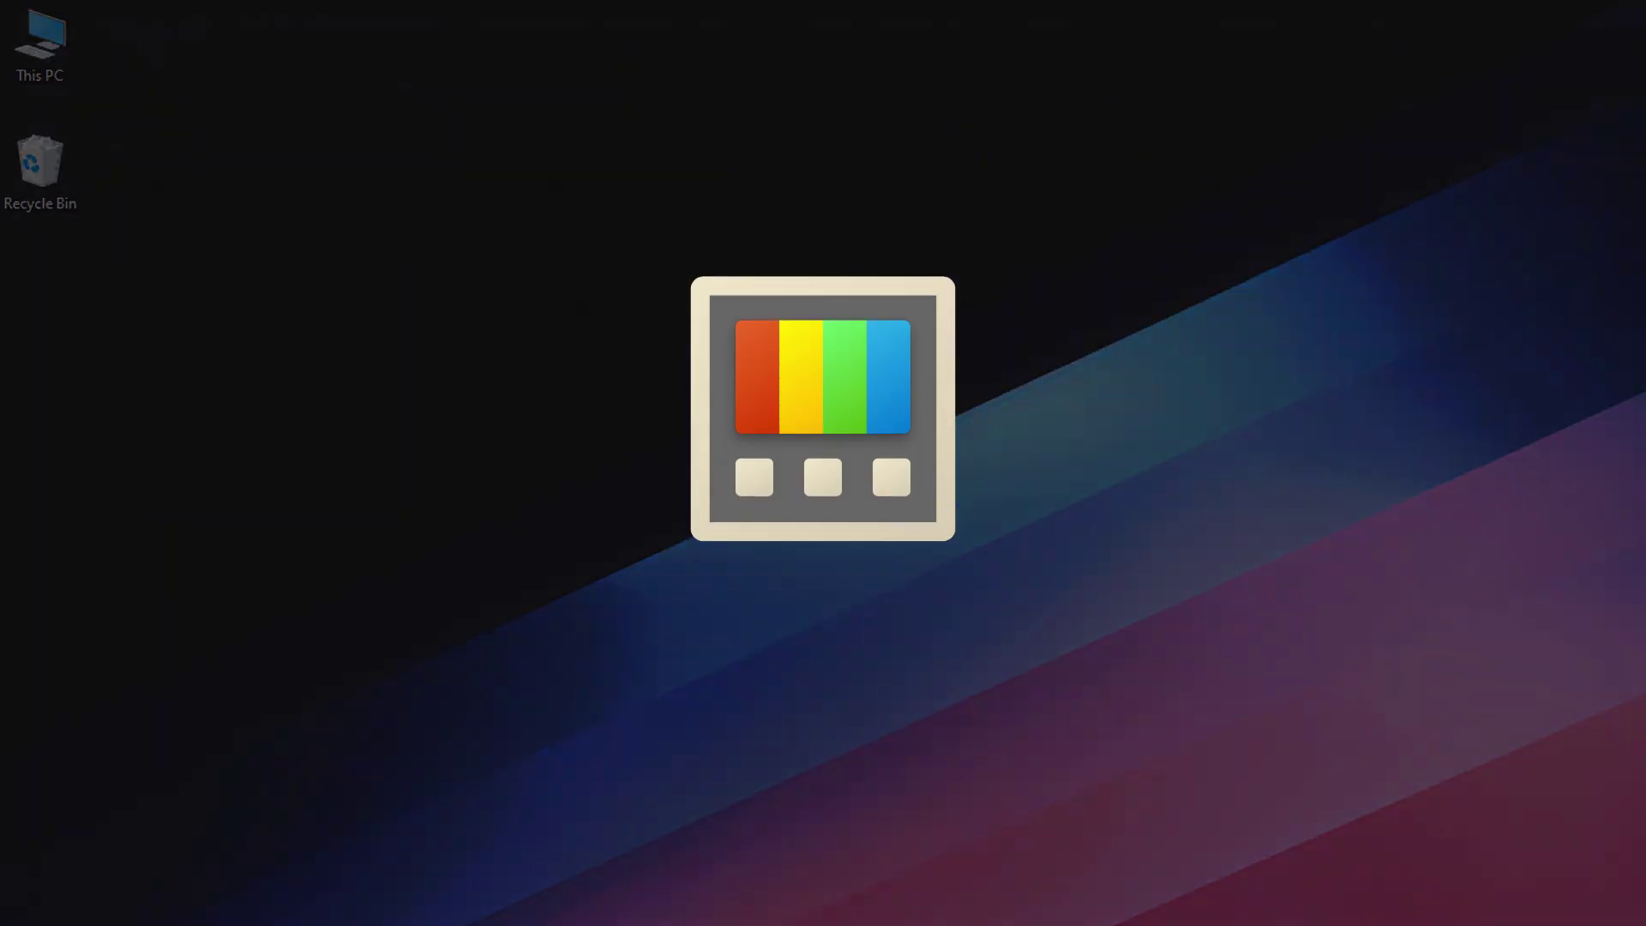
- Search Microsoft Store for 'power toys' and open the Microsoft PowerToys app page
{"action": "key", "text": "super"}
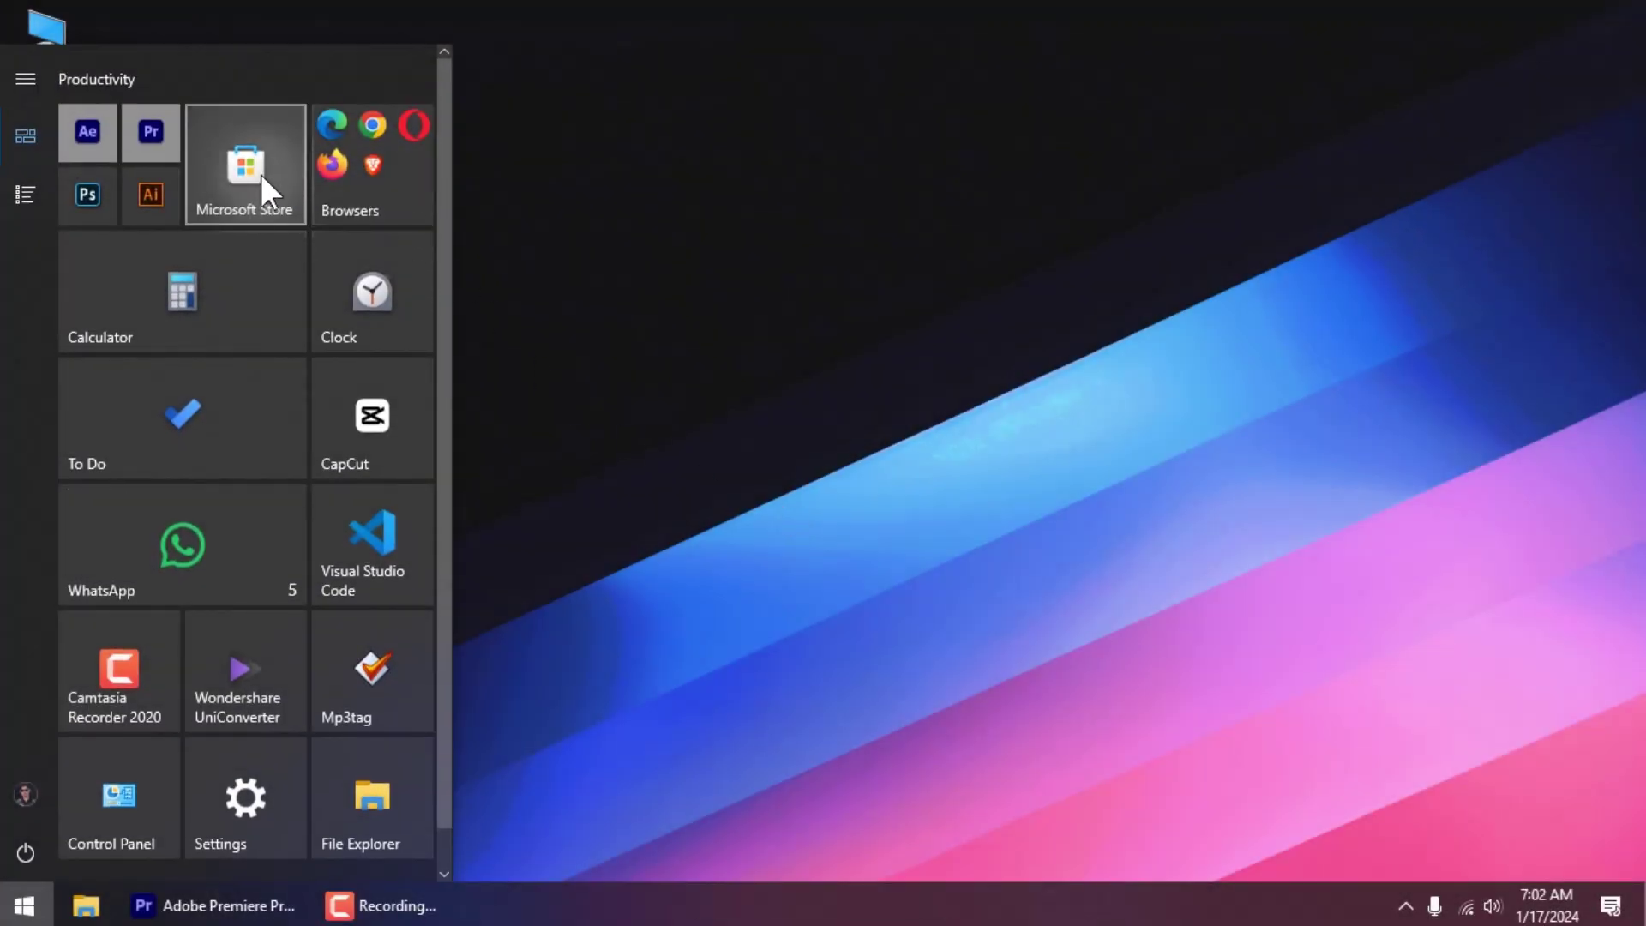
{"action": "left_click", "coordinate": [261, 173]}
{"action": "left_click", "coordinate": [702, 26]}
{"action": "type", "text": "power toys"}
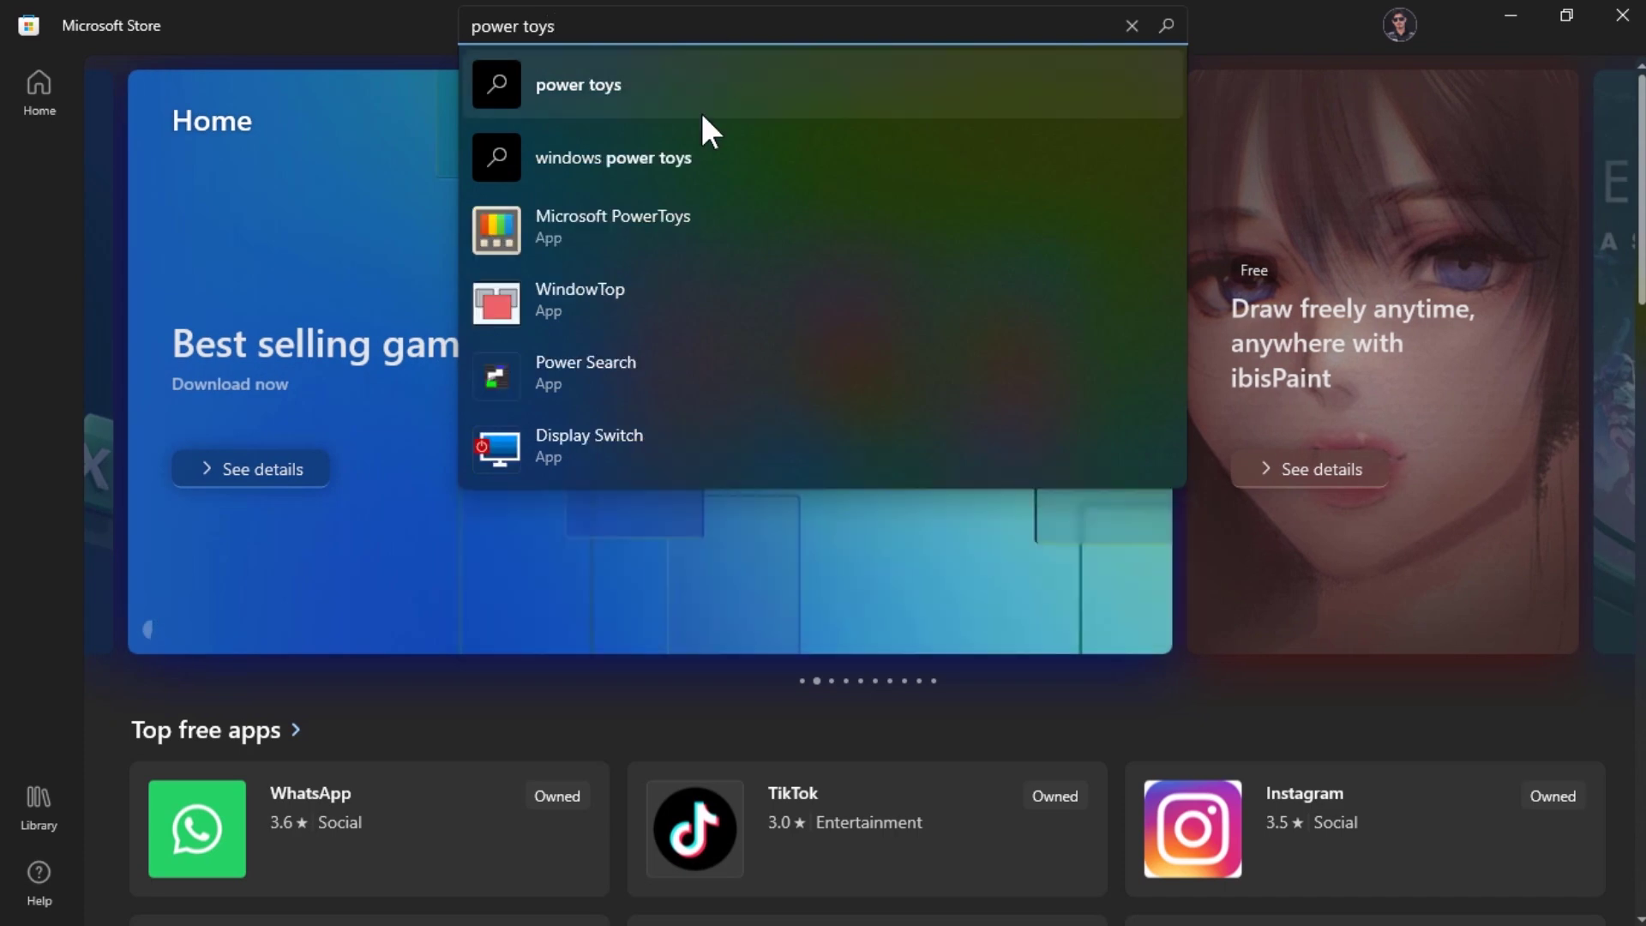
{"action": "left_click", "coordinate": [651, 227]}
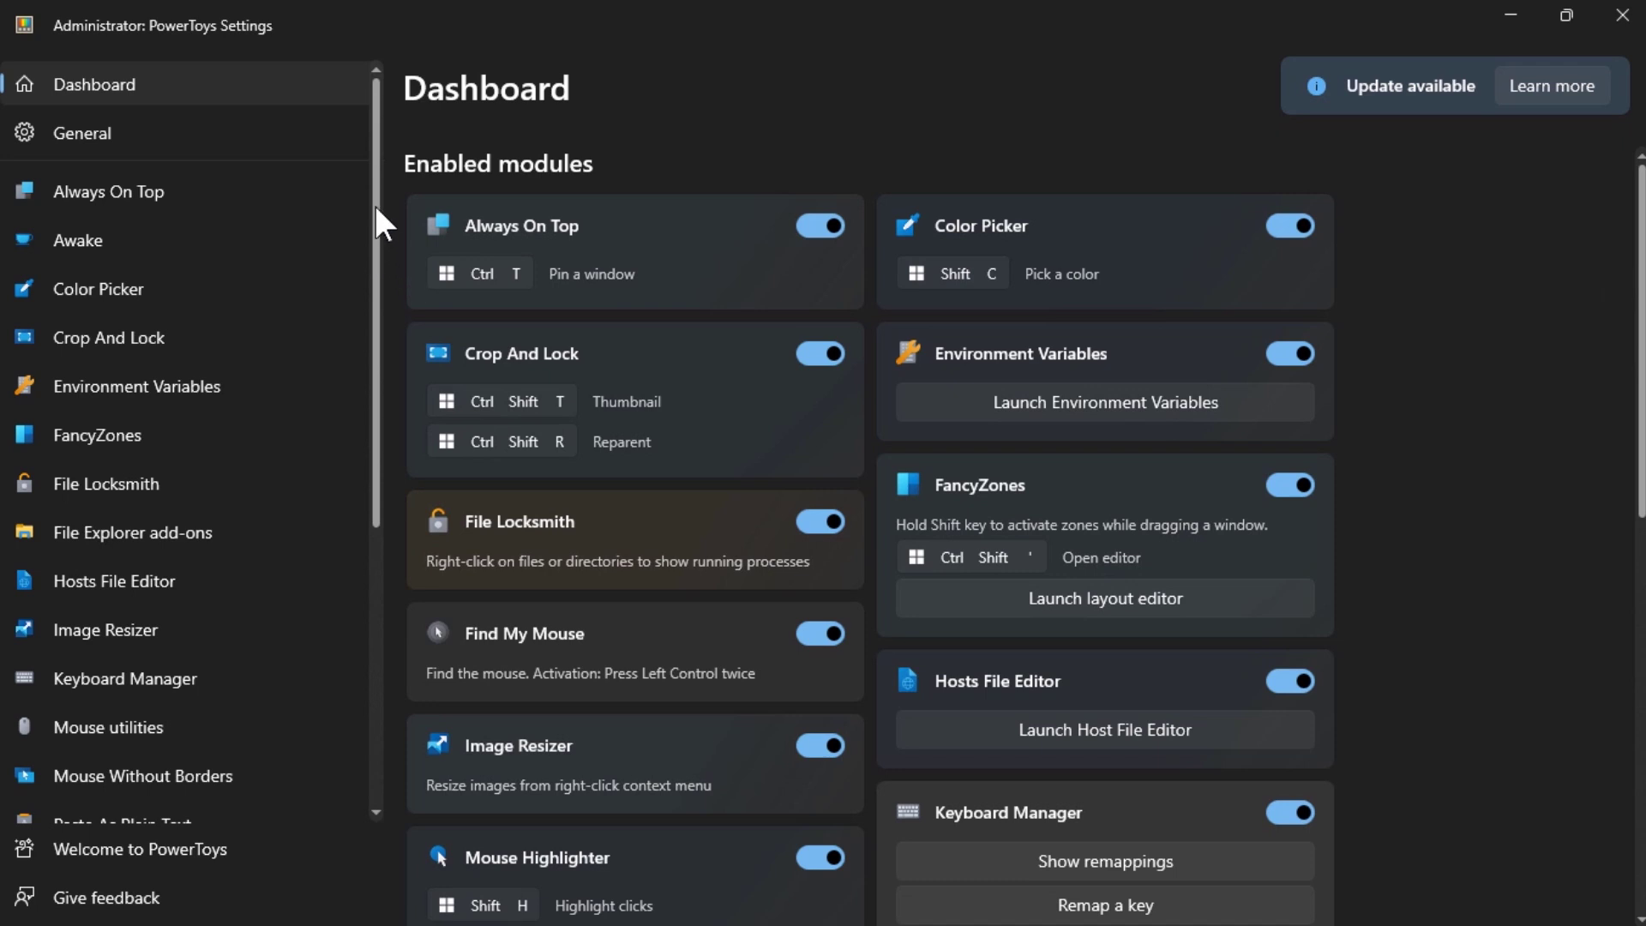
- Show PowerToys General settings with version v0.75.1 and the v0.77.0 update, then select the five wallpapers
{"action": "left_click_drag", "start_coordinate": [376, 208], "coordinate": [378, 154]}
{"action": "left_click", "coordinate": [267, 128]}
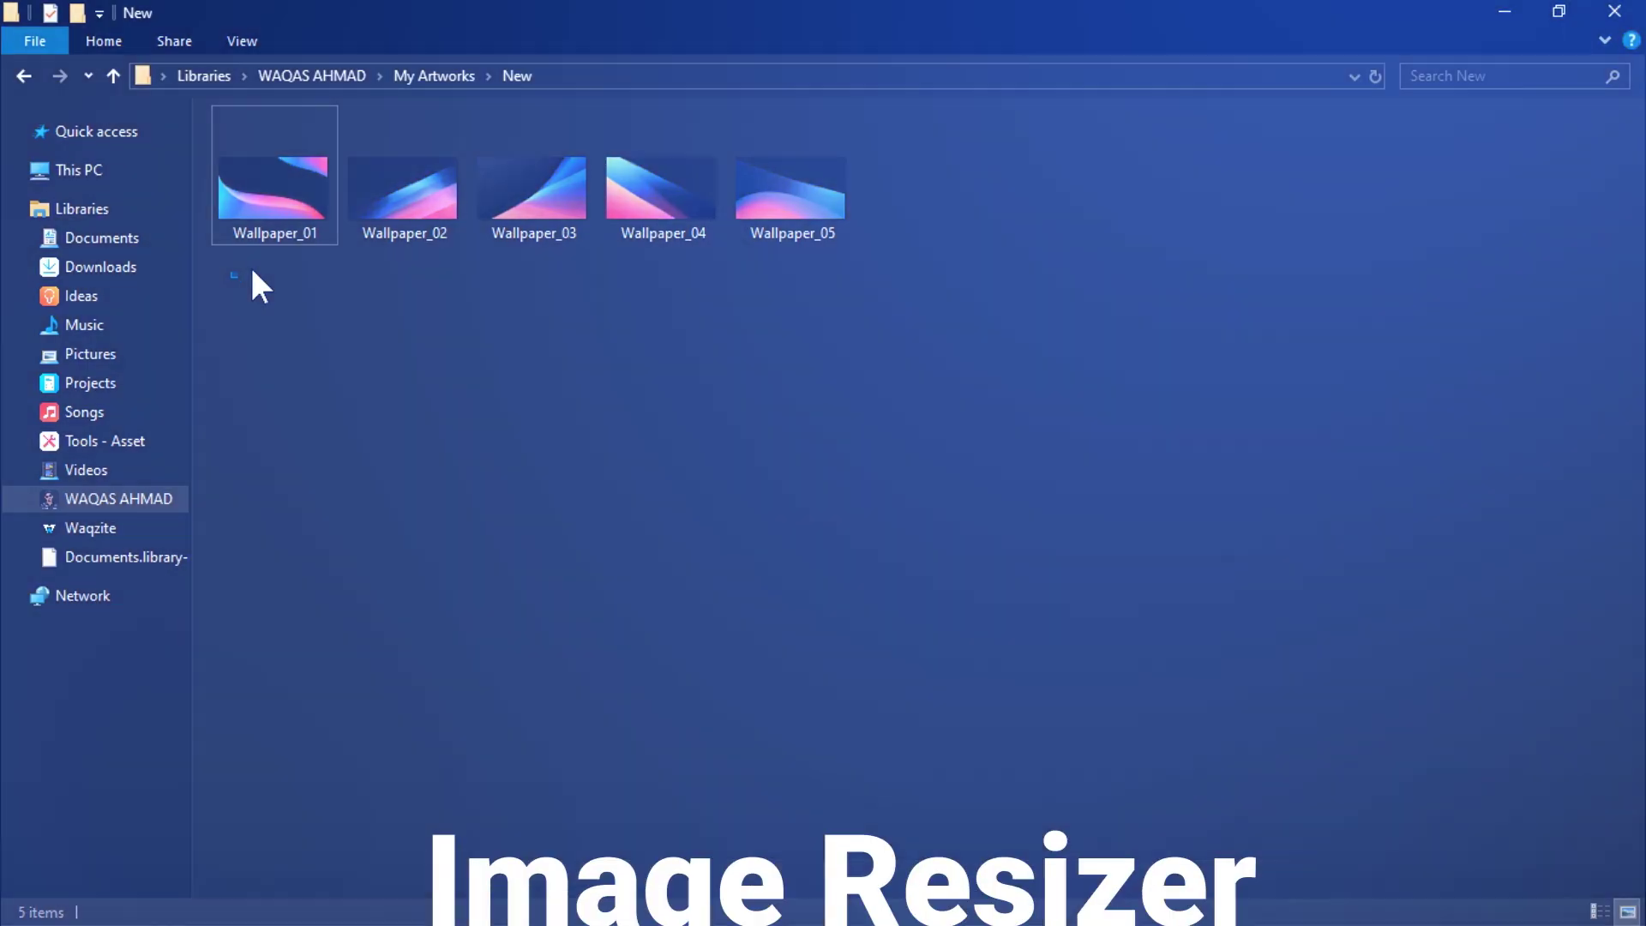
{"action": "left_click_drag", "start_coordinate": [233, 266], "coordinate": [791, 206]}
- Resize the five selected wallpapers to the Small preset with Image Resizer
{"action": "right_click", "coordinate": [790, 202]}
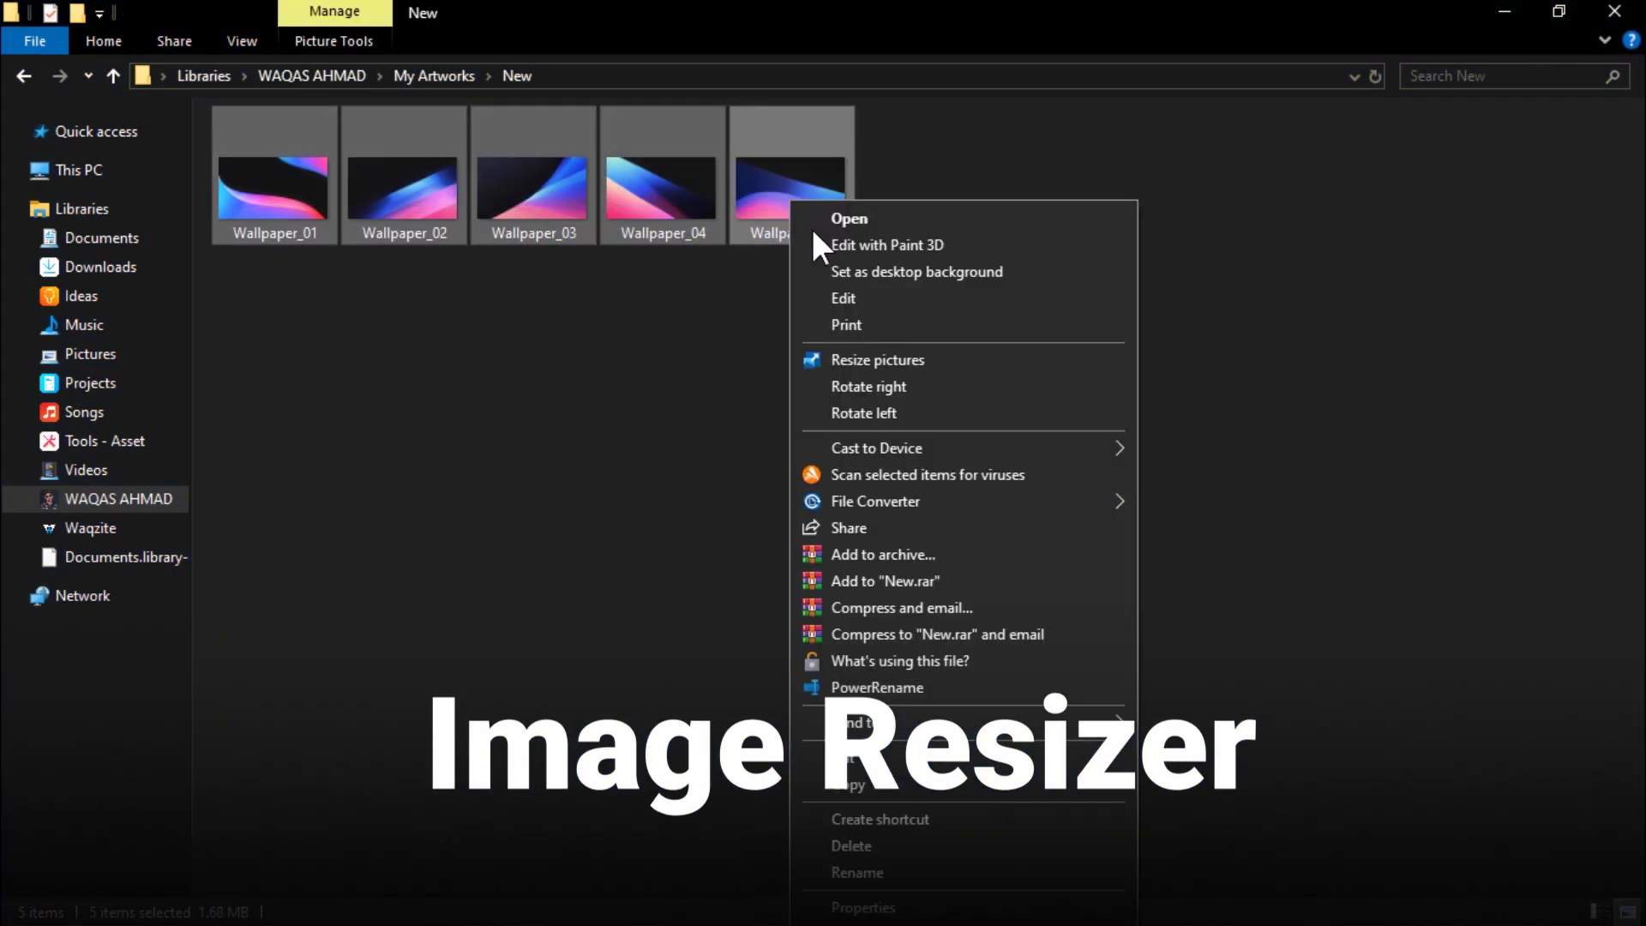
{"action": "left_click", "coordinate": [966, 358]}
{"action": "left_click", "coordinate": [934, 275]}
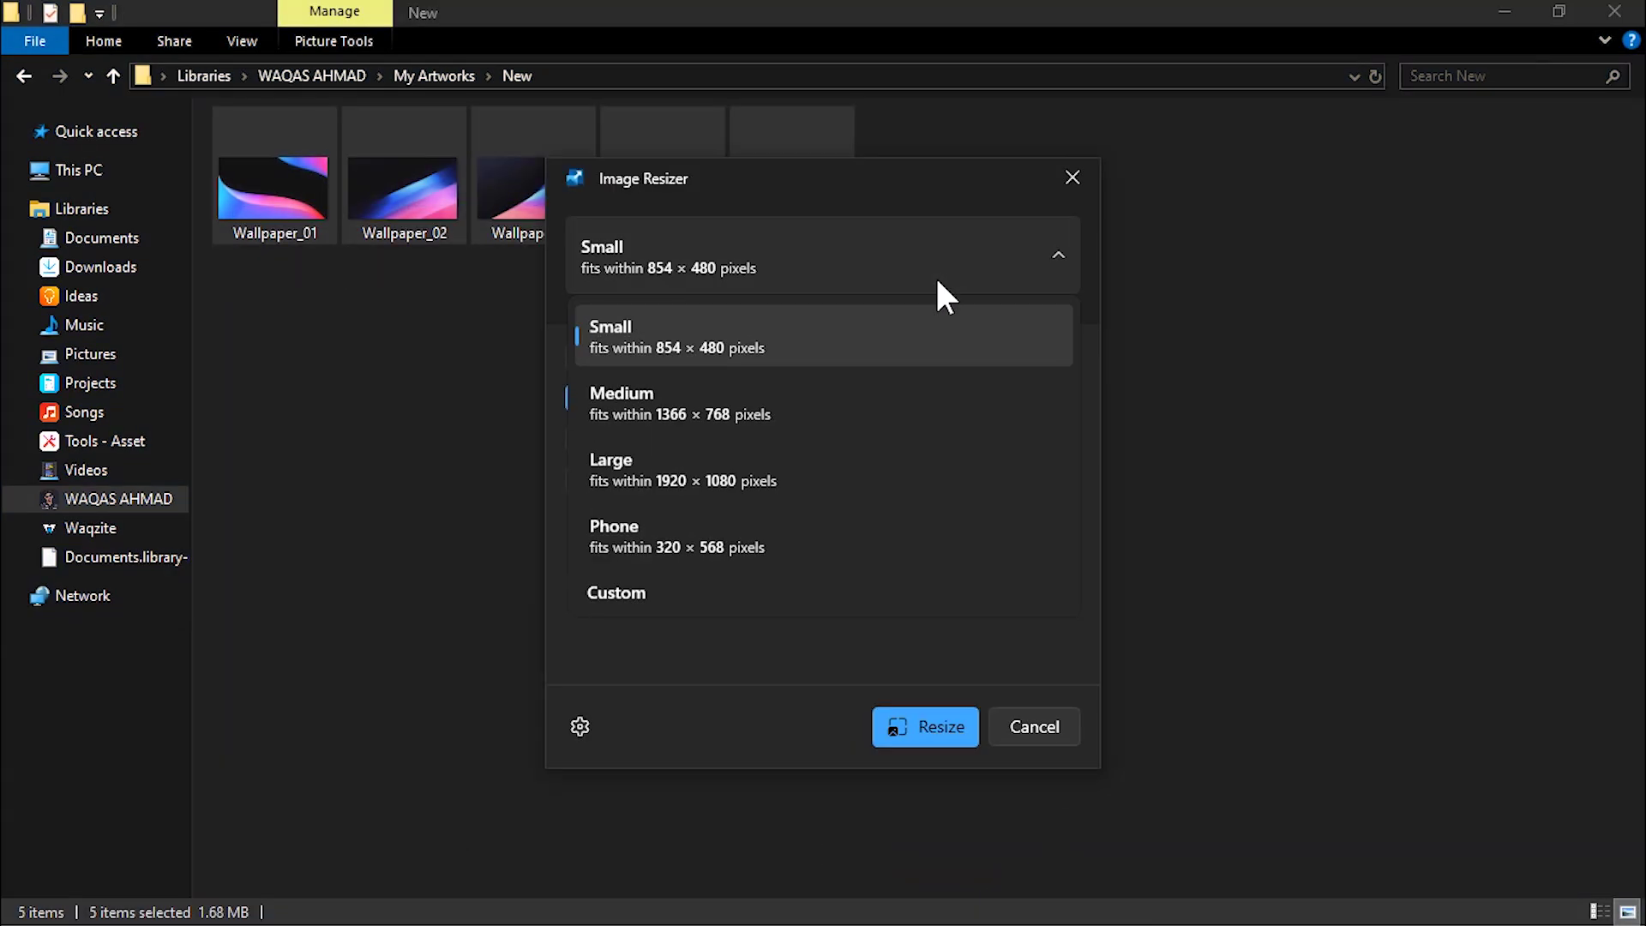
{"action": "left_click", "coordinate": [911, 352]}
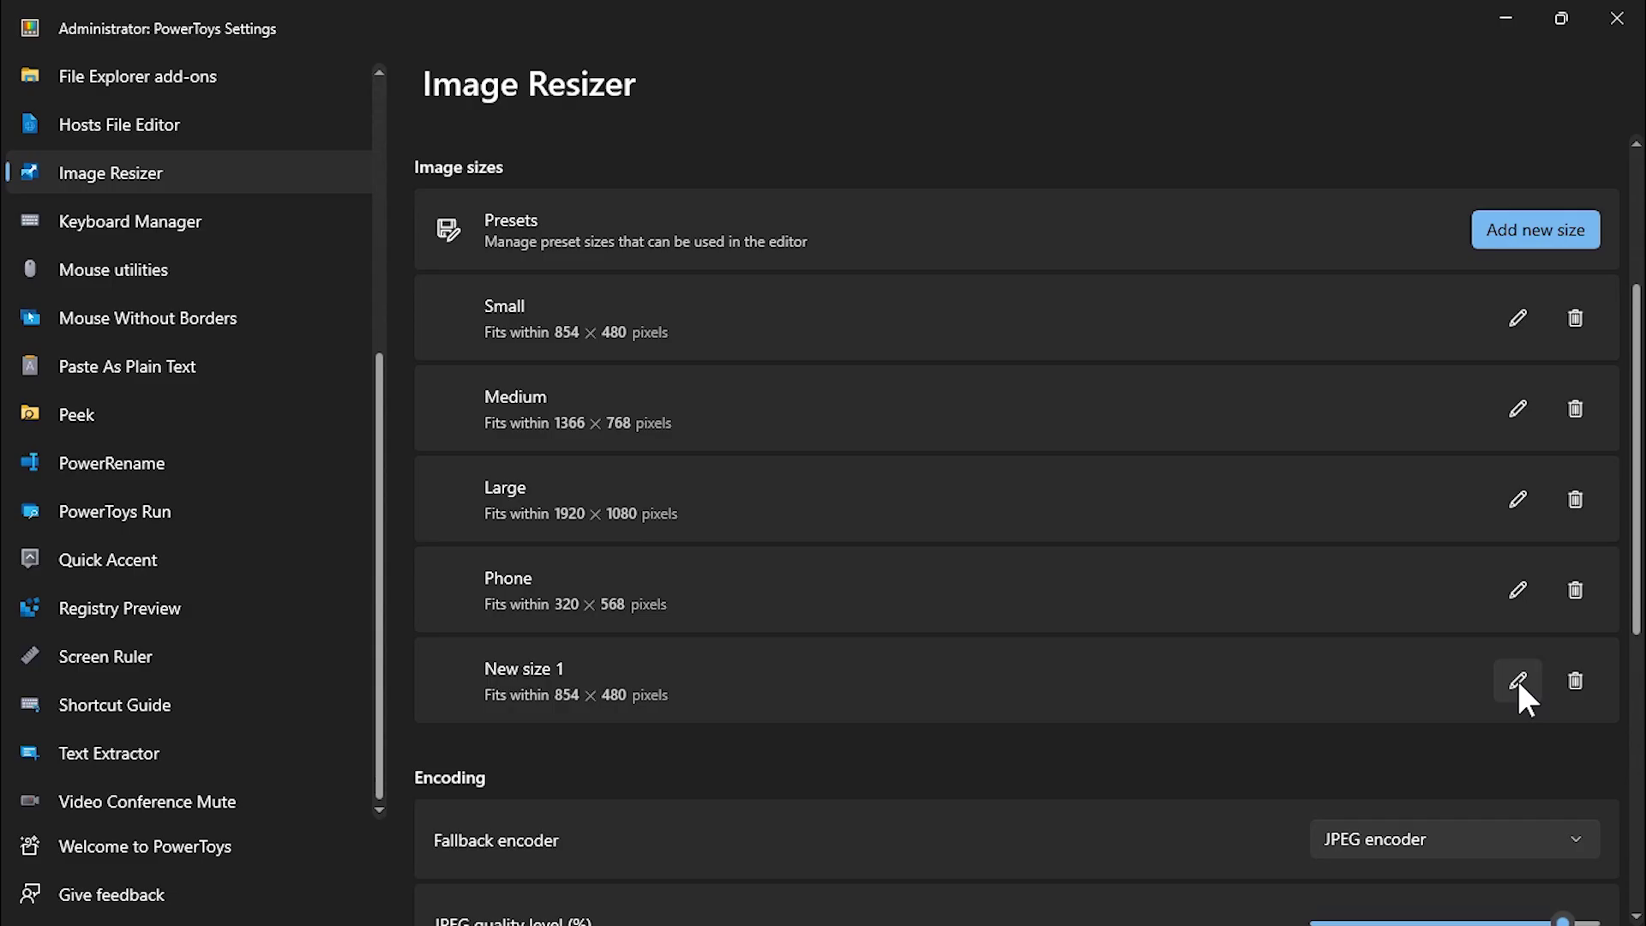
{"action": "left_click", "coordinate": [1517, 681]}
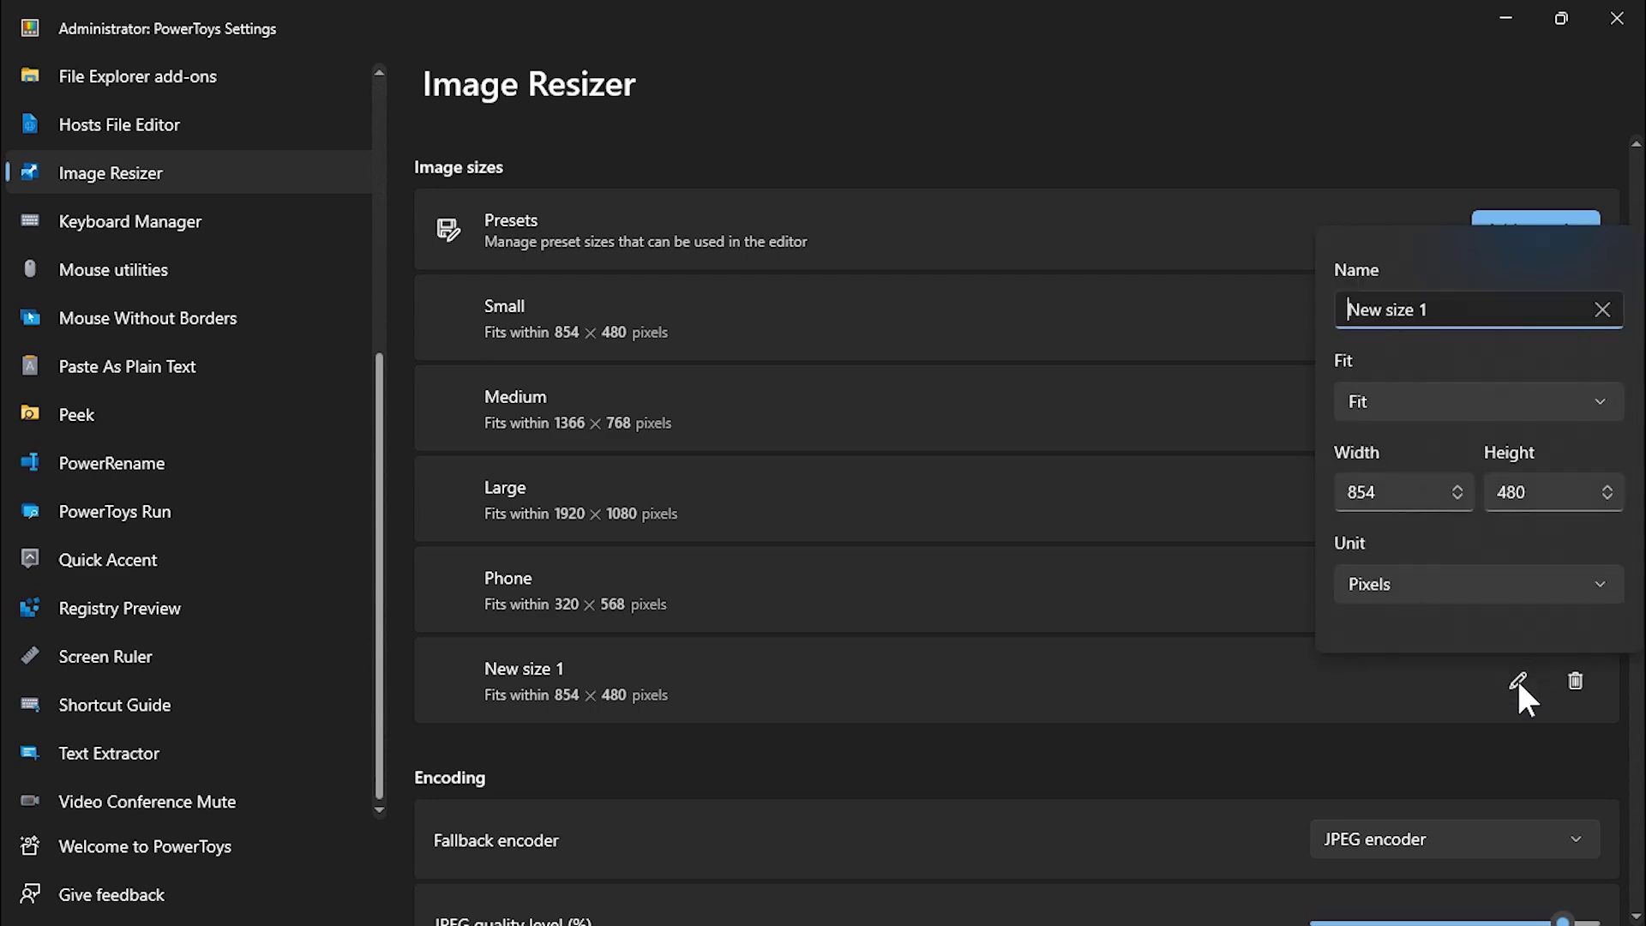
{"action": "left_click_drag", "start_coordinate": [1500, 329], "coordinate": [1401, 341]}
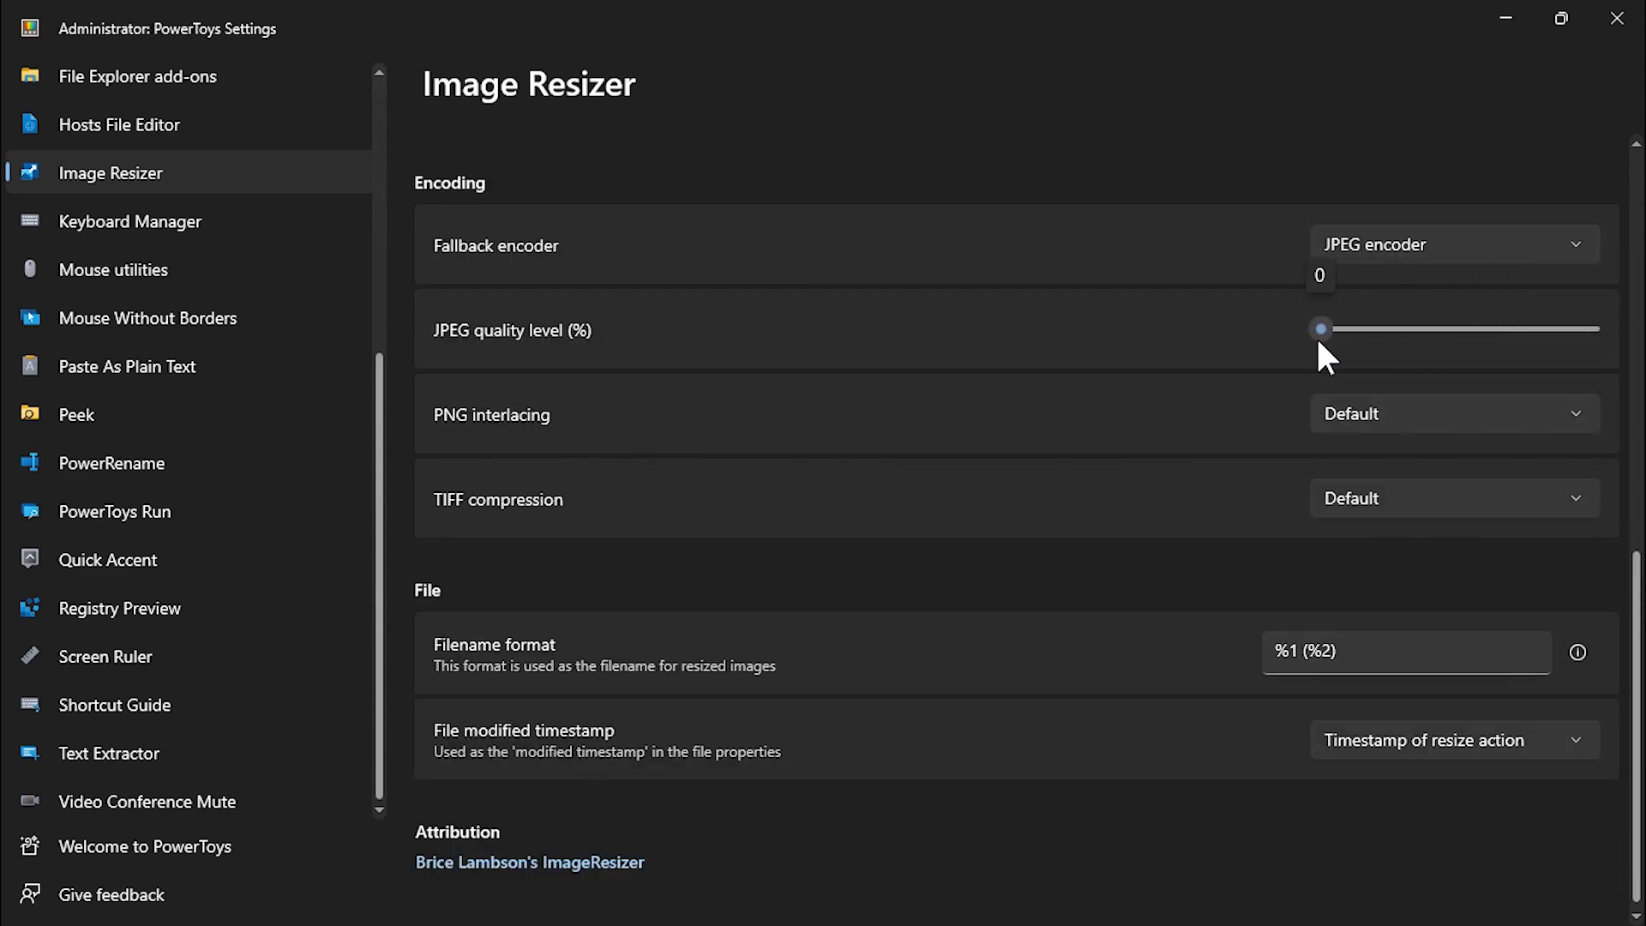
{"action": "left_click", "coordinate": [1462, 229]}
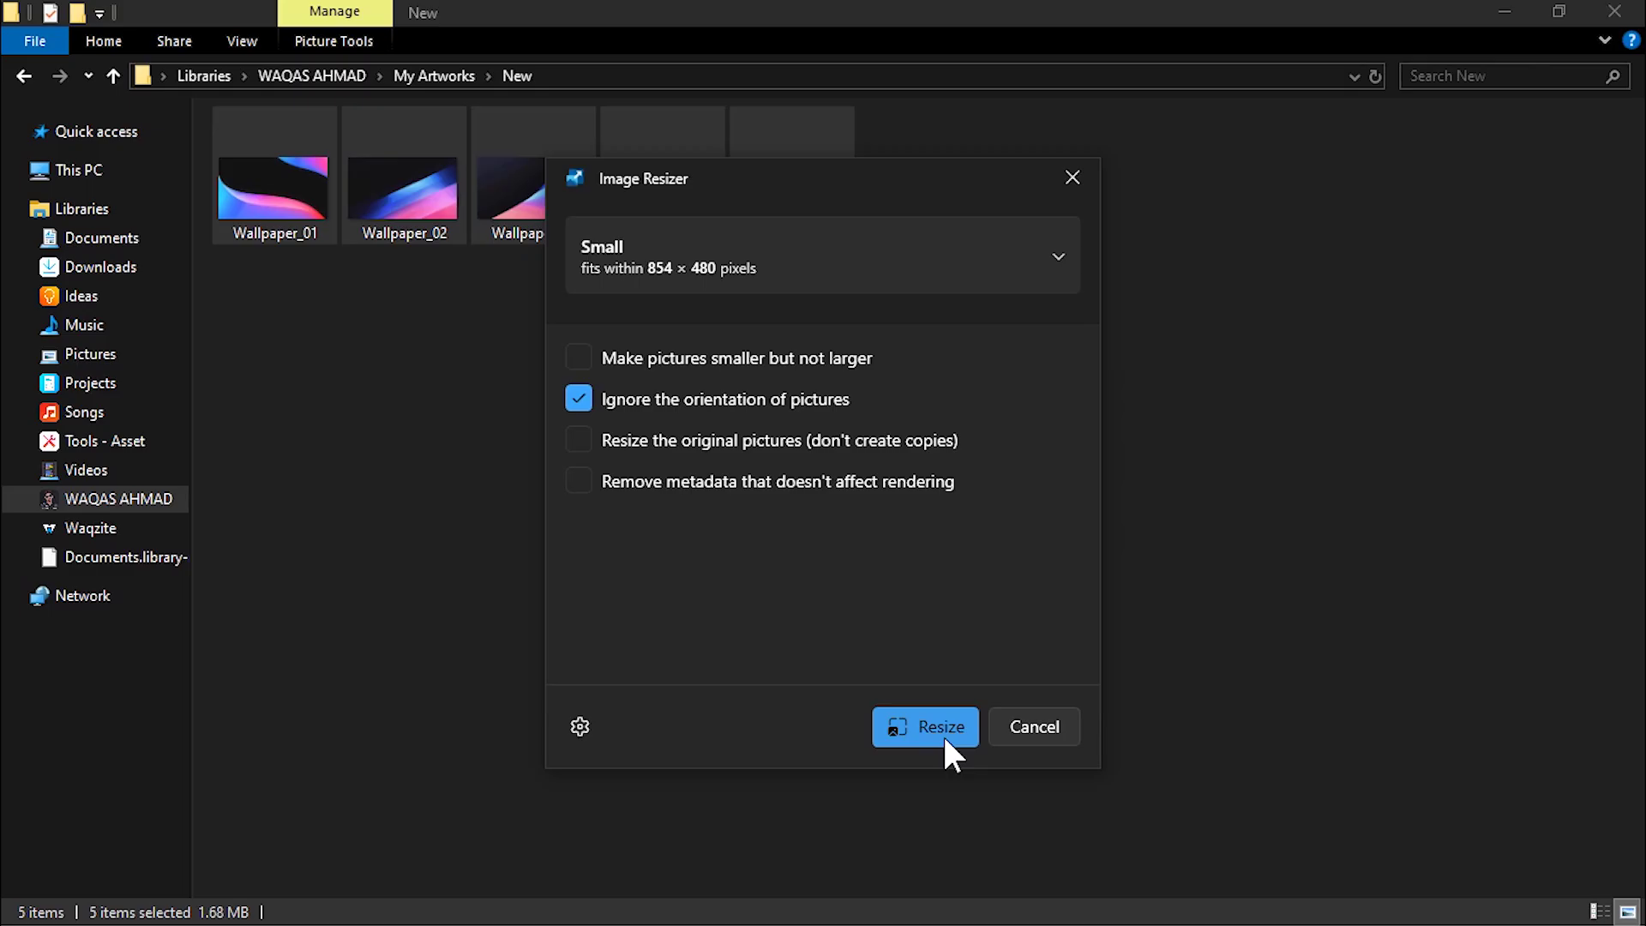
{"action": "left_click", "coordinate": [942, 733]}
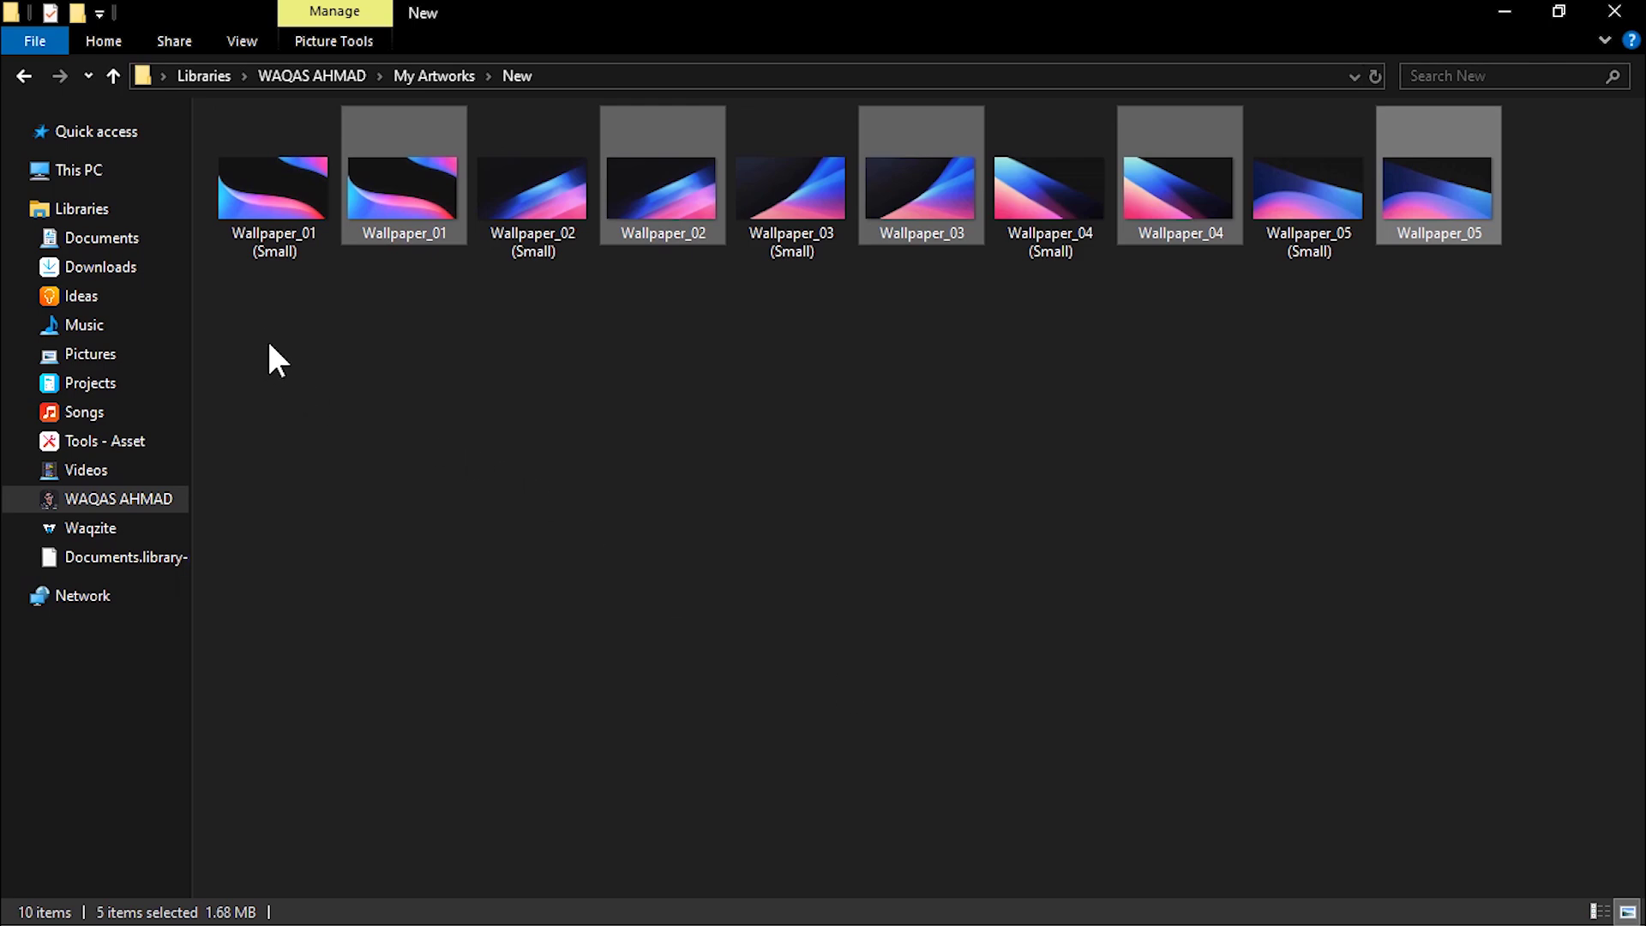
- Select the new Wallpaper_02 and Wallpaper_03 (Small) copies
{"action": "left_click", "coordinate": [268, 344]}
{"action": "left_click", "coordinate": [536, 249], "text": "ctrl"}
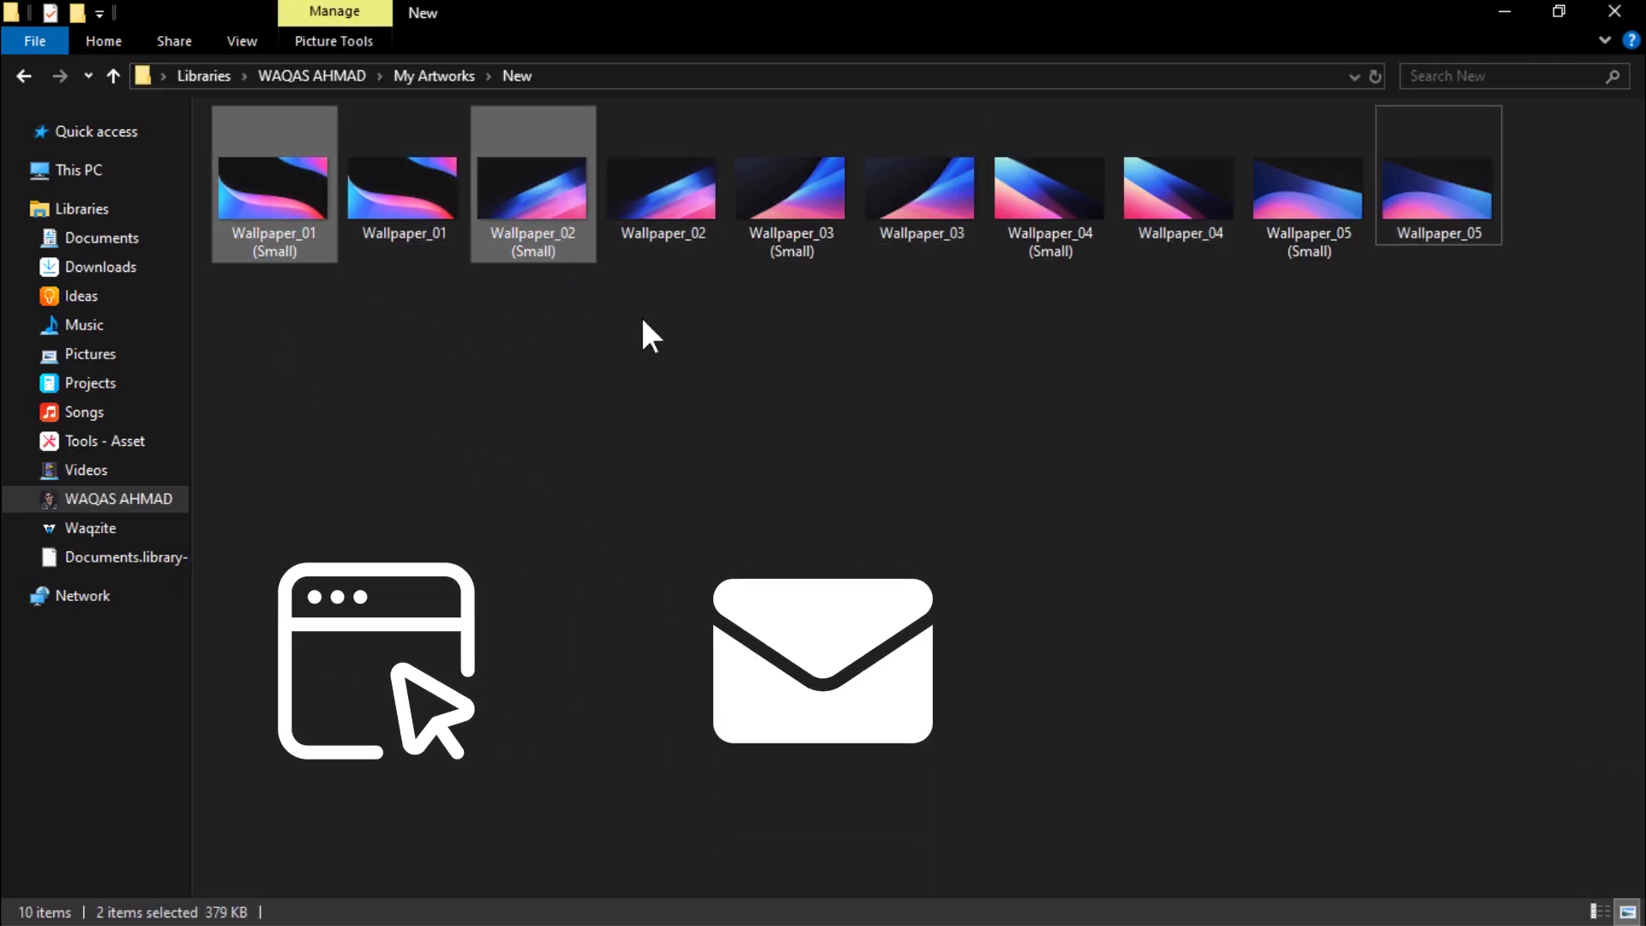
{"action": "left_click", "coordinate": [784, 244], "text": "ctrl"}
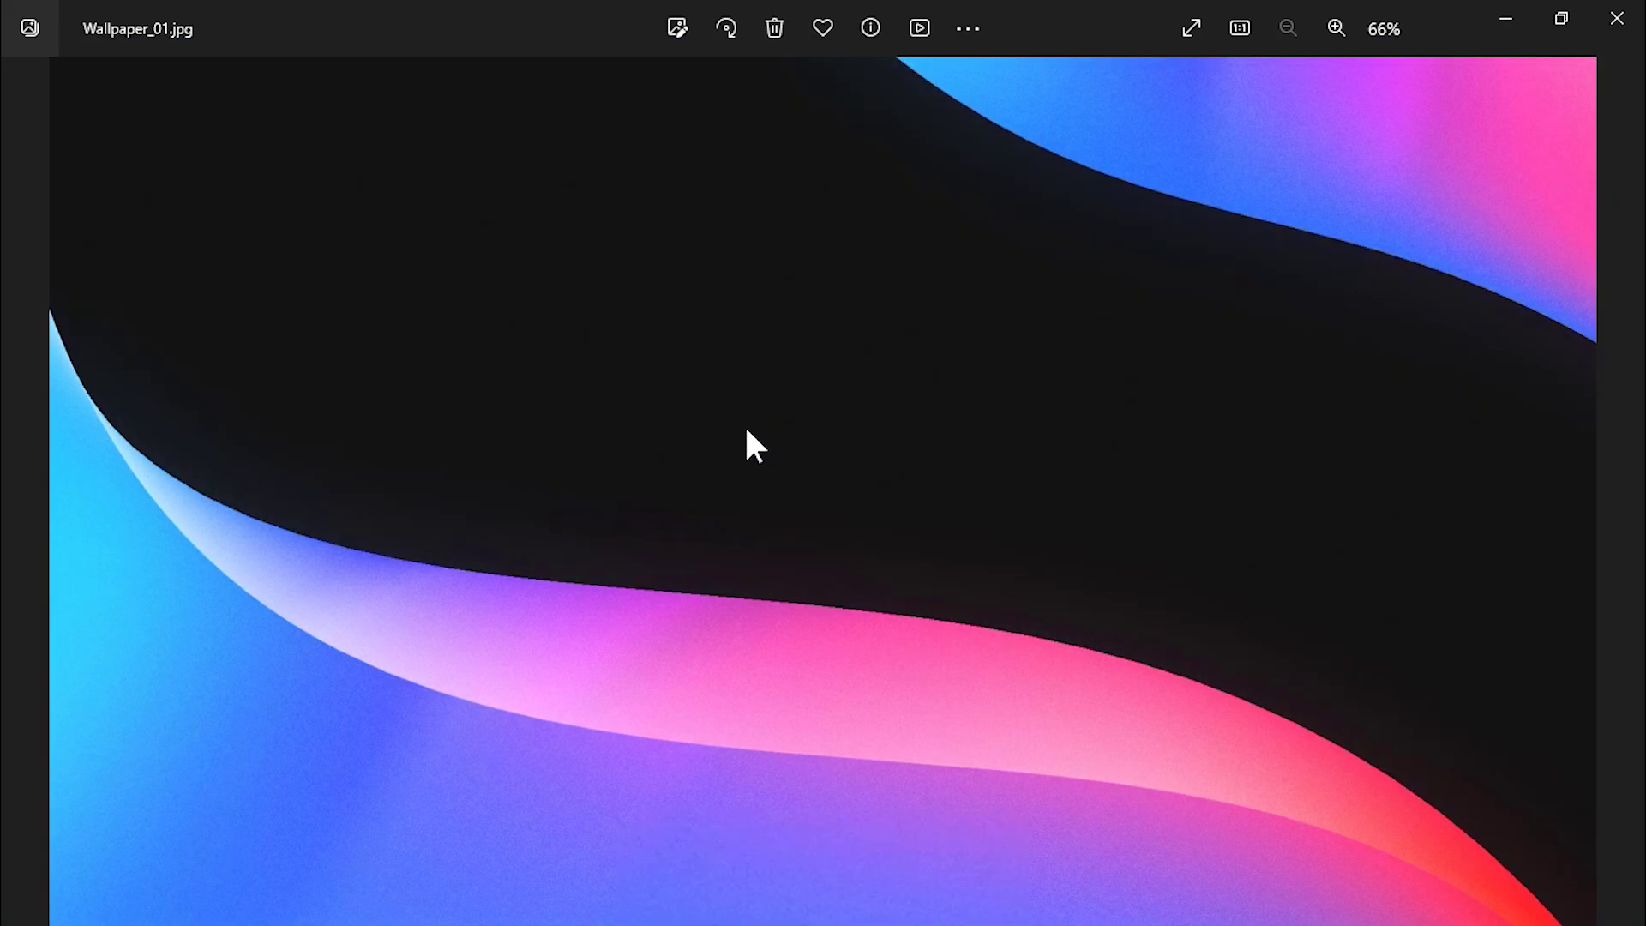
- Pick blue 2a74fa from the wallpaper, copy its HSL value and shift its hue
{"action": "key", "text": "super+shift+c"}
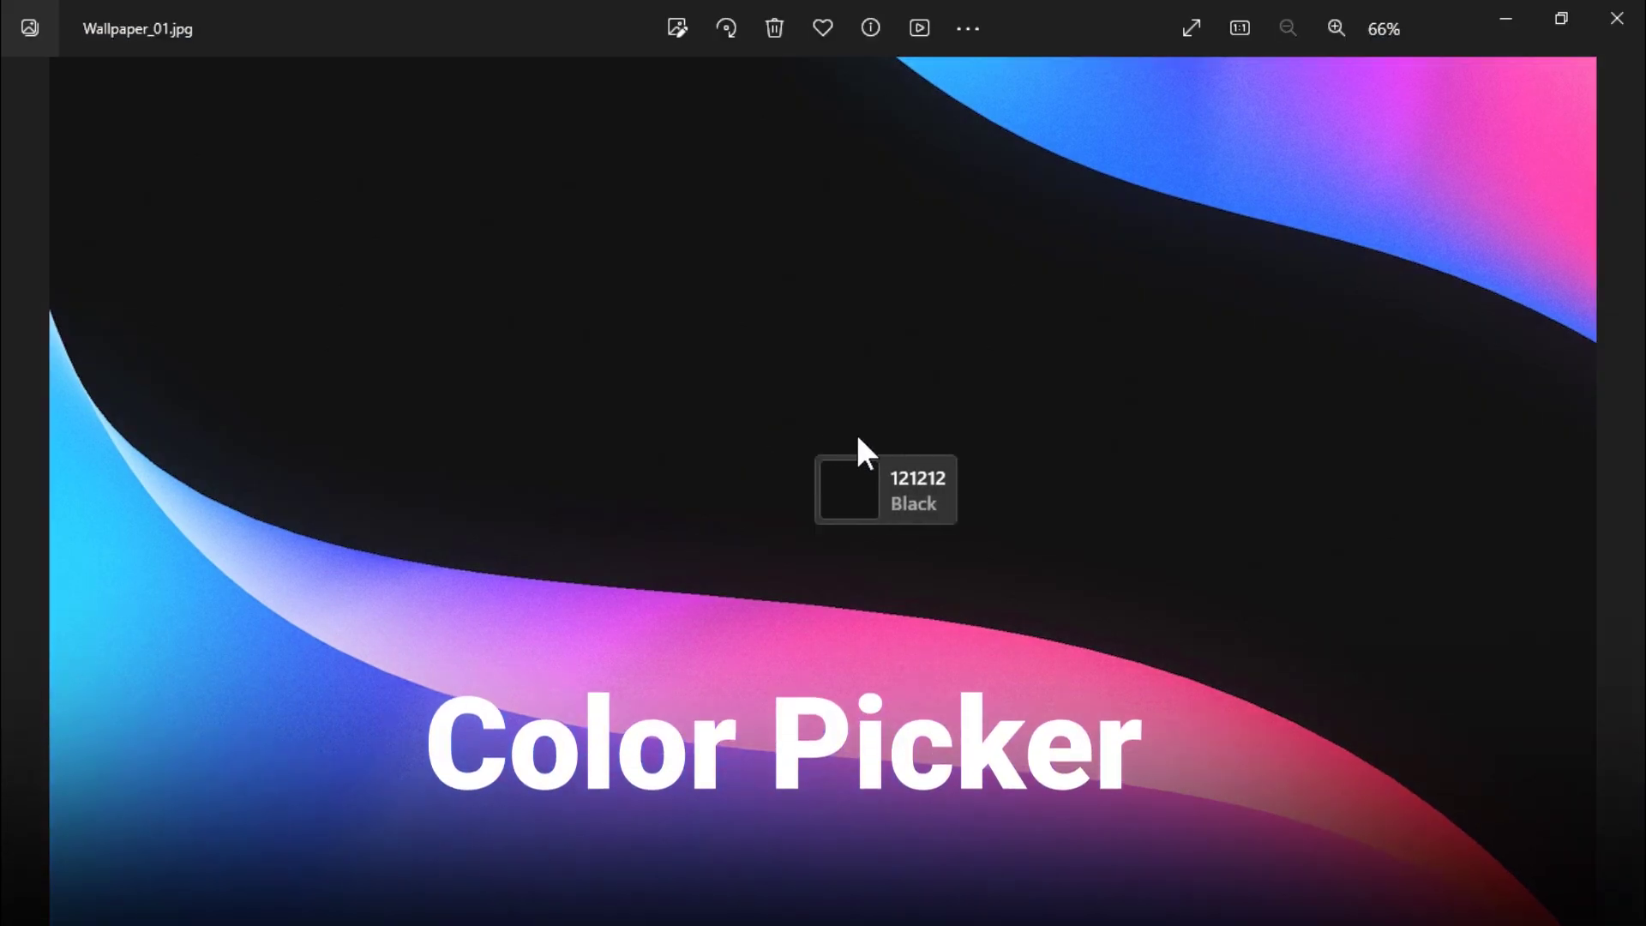
{"action": "left_click", "coordinate": [1140, 120]}
{"action": "left_click", "coordinate": [1049, 529]}
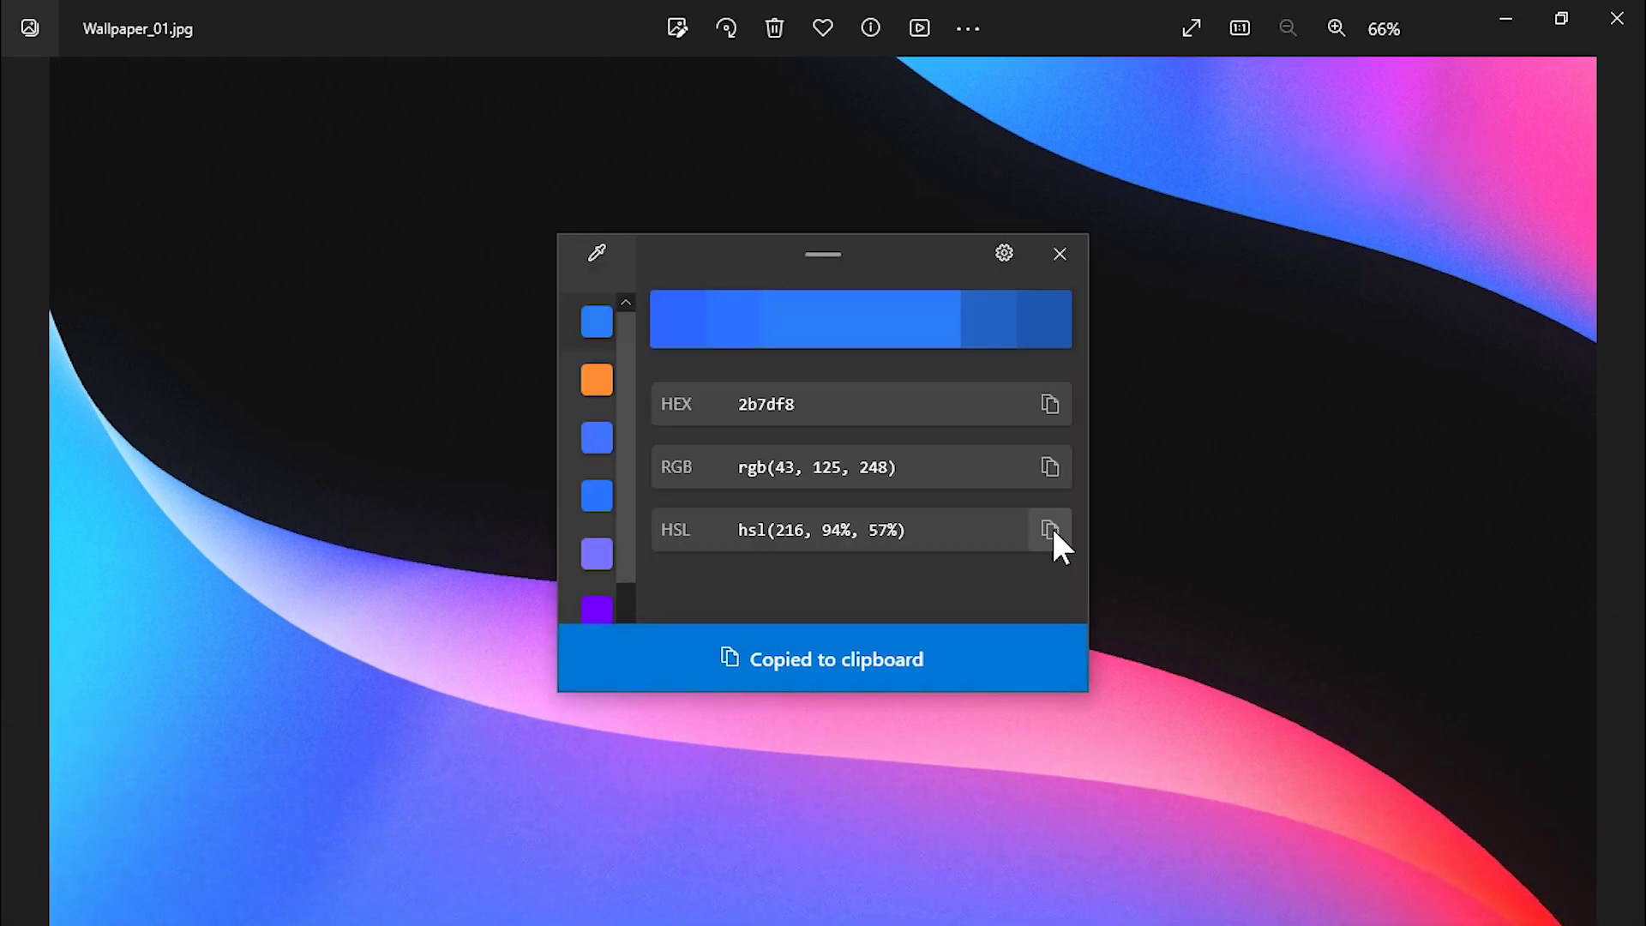
{"action": "left_click", "coordinate": [734, 407]}
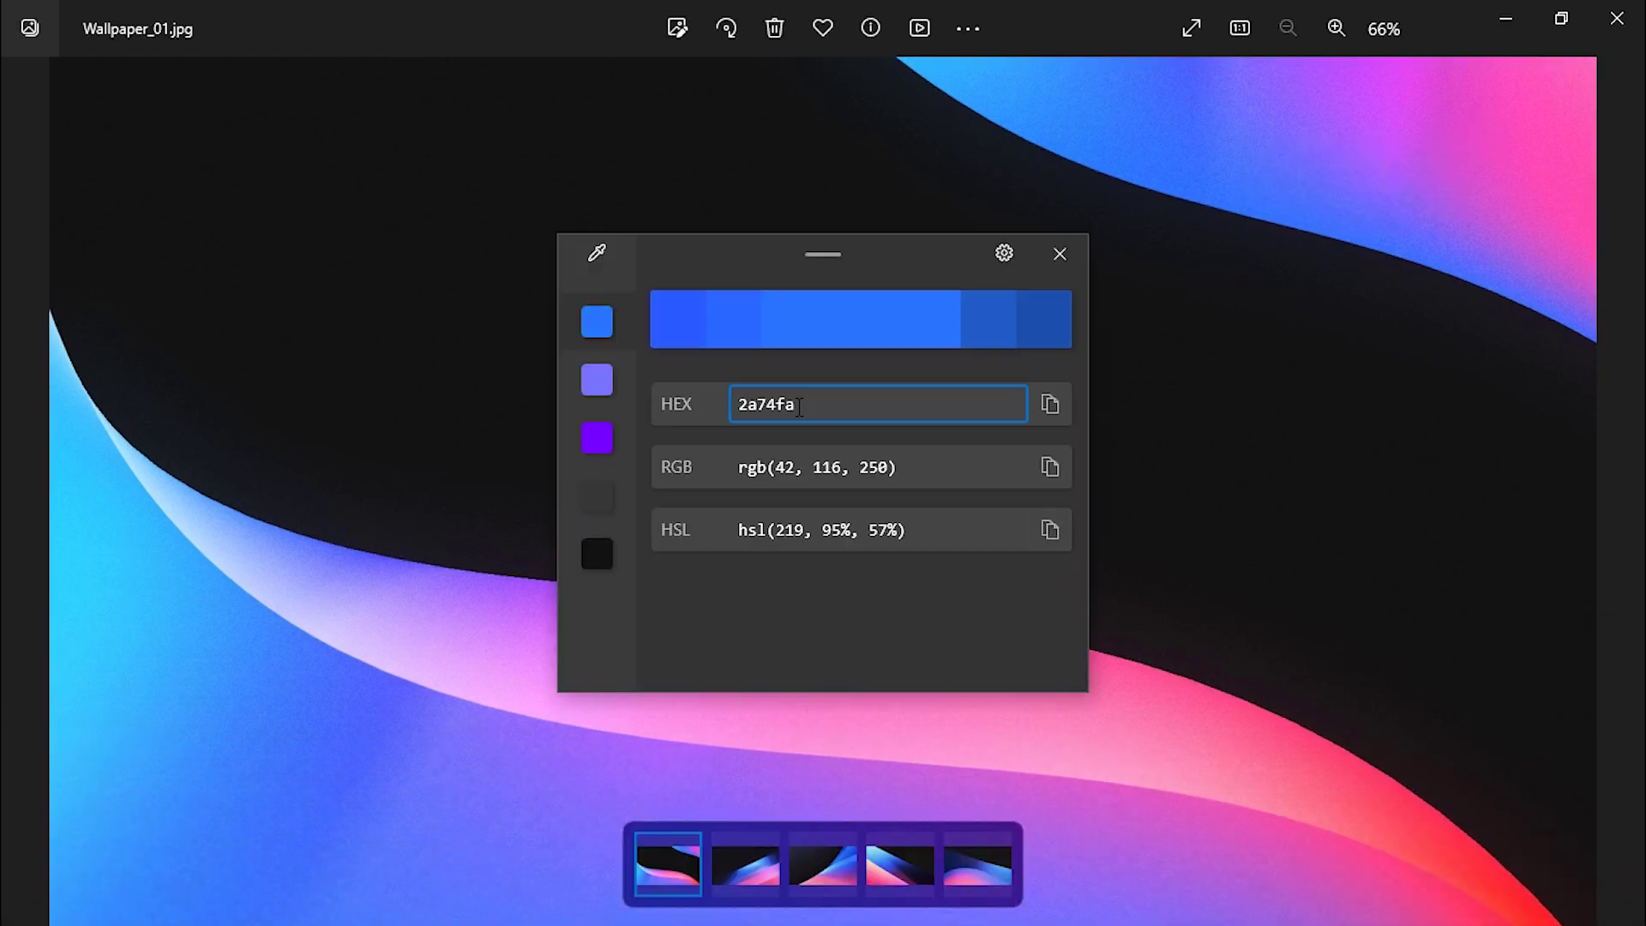
{"action": "left_click", "coordinate": [882, 321]}
{"action": "left_click_drag", "start_coordinate": [910, 387], "coordinate": [806, 405]}
{"action": "key", "text": "Escape"}
- Sample another blue from the wallpaper, copy its HSL value and open the adjustment sliders
{"action": "key", "text": "super+shift+c"}
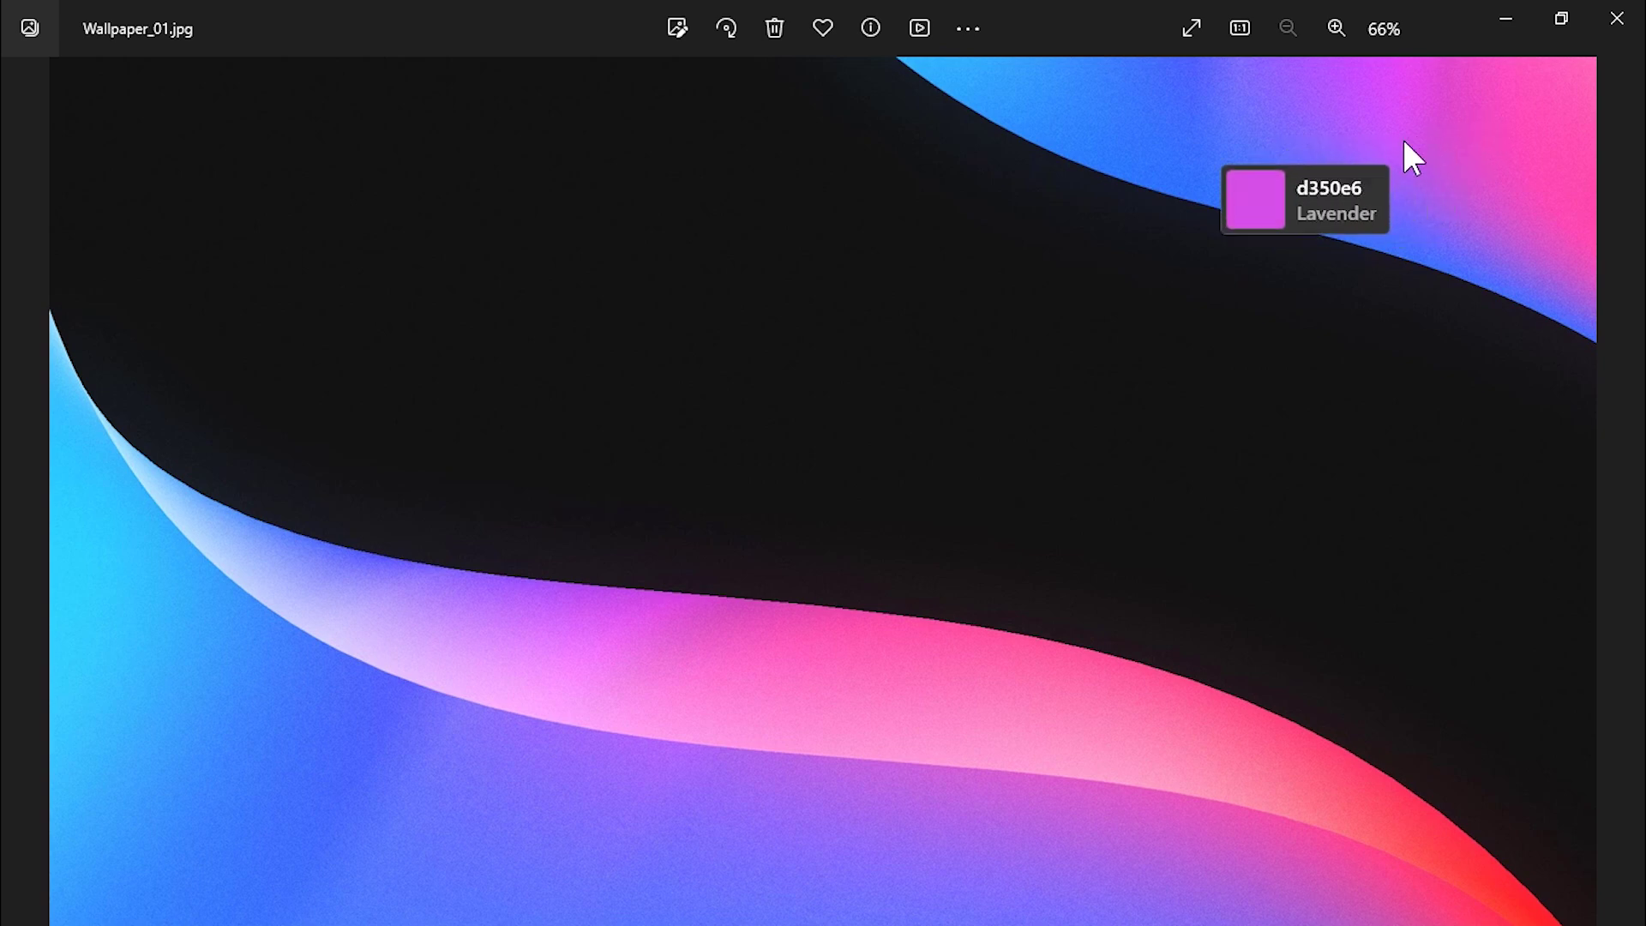
{"action": "left_click", "coordinate": [1133, 165]}
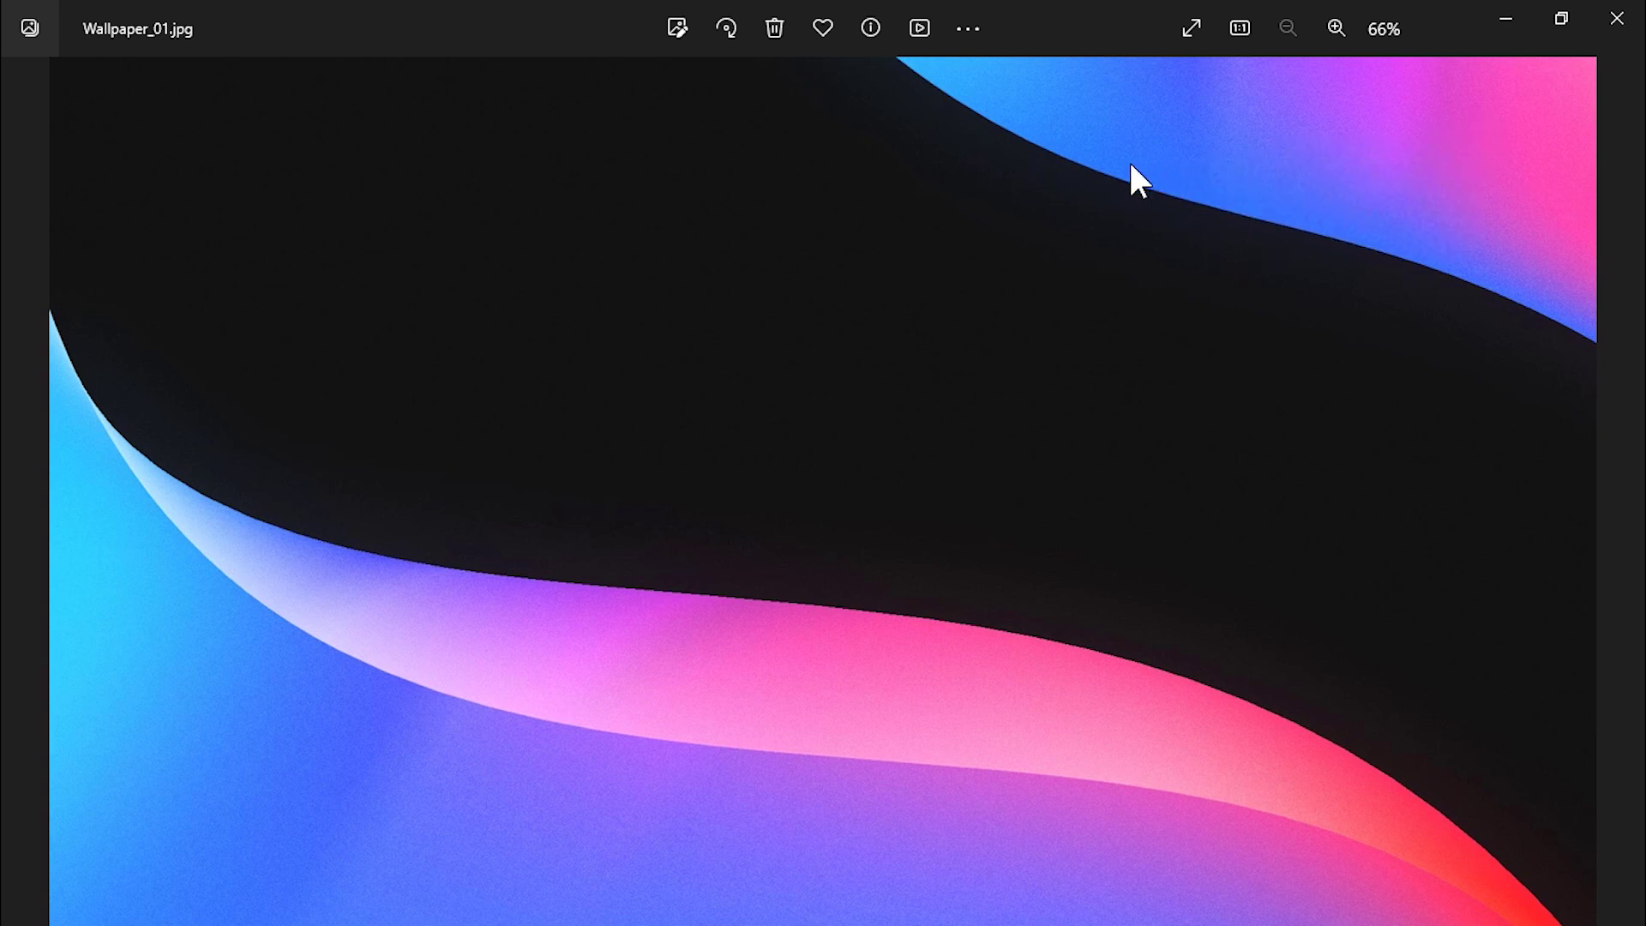
{"action": "left_click", "coordinate": [1049, 528]}
{"action": "left_click", "coordinate": [910, 321]}
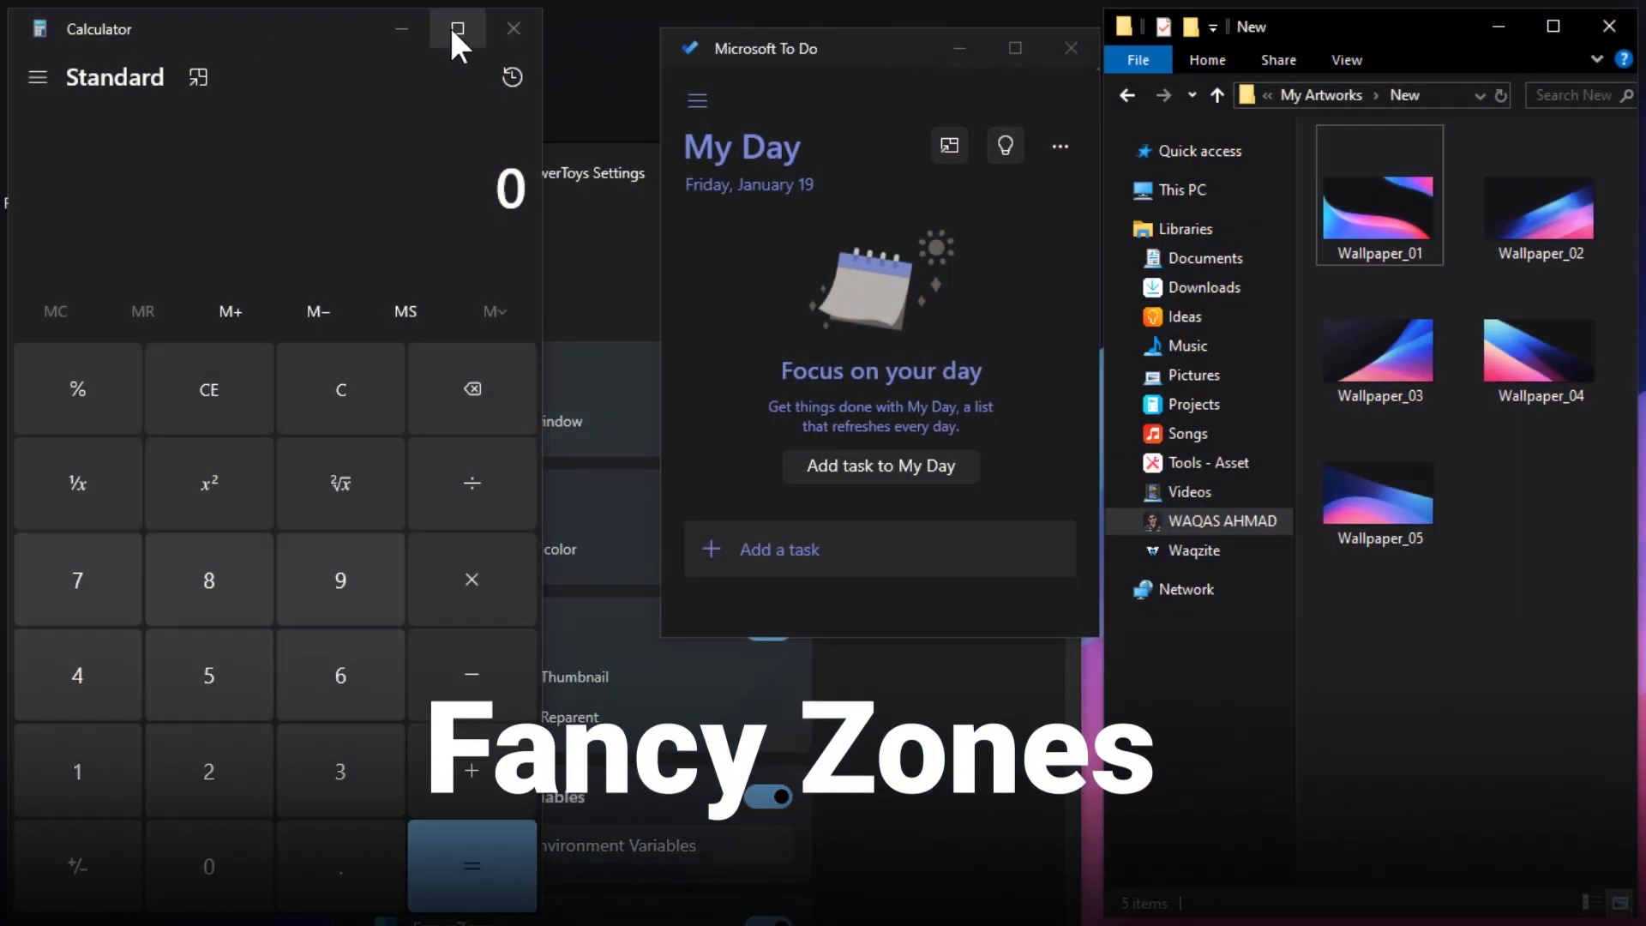
- Pull Calculator, PowerToys Settings and File Explorer out of their current zones
{"action": "left_click", "coordinate": [457, 28]}
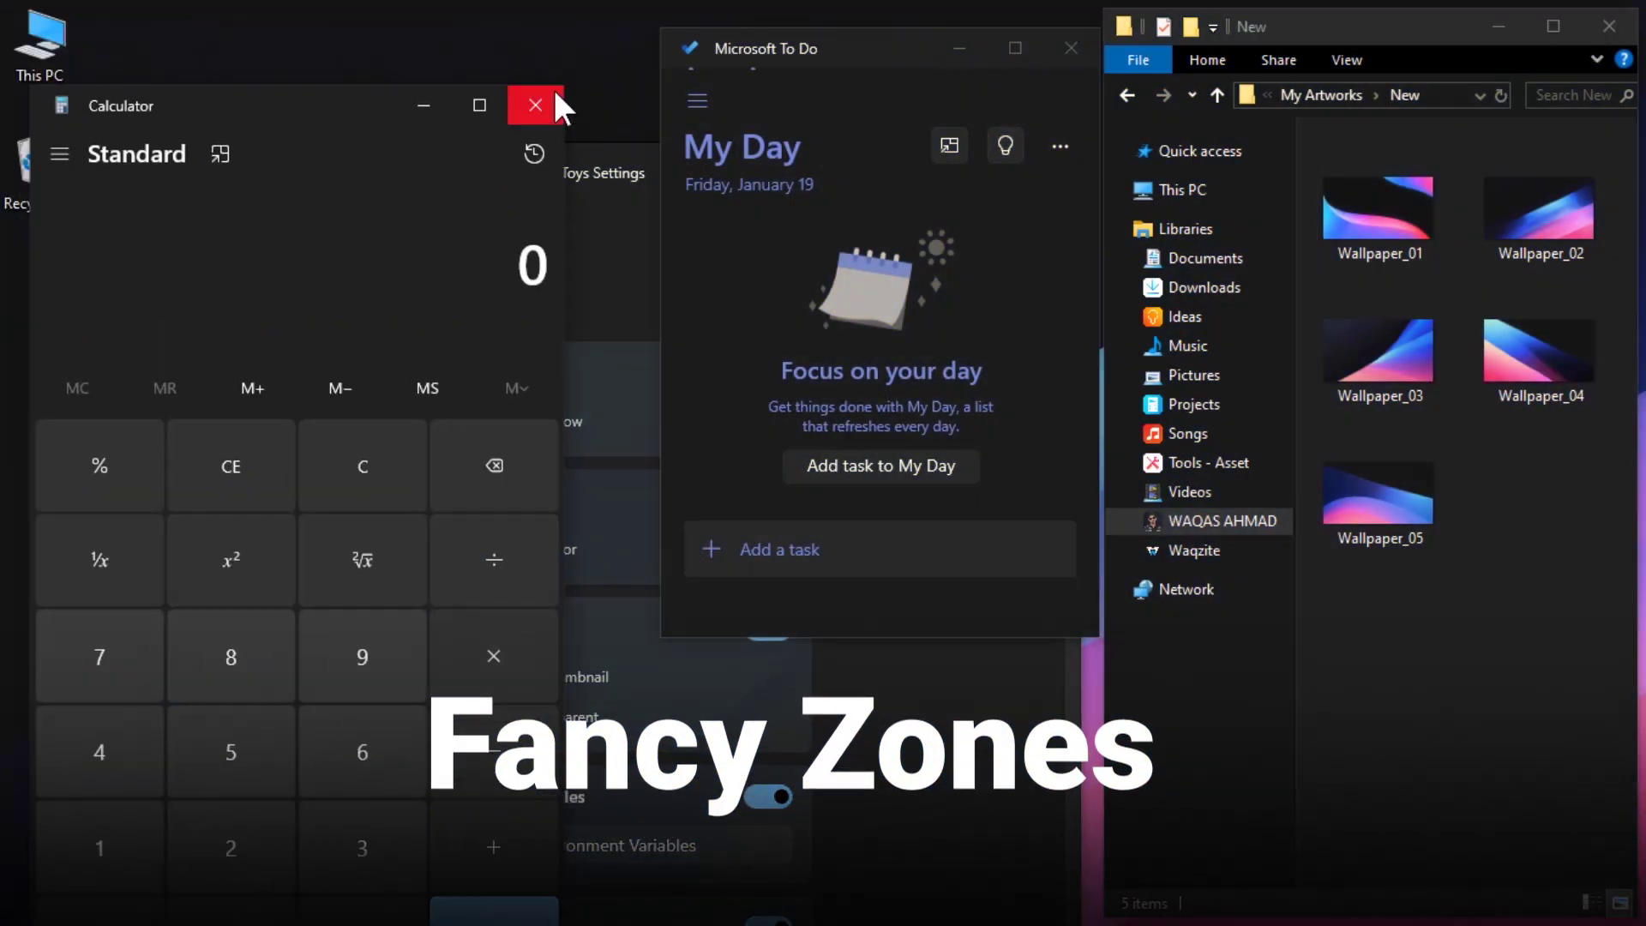
{"action": "left_click", "coordinate": [554, 159]}
{"action": "left_click_drag", "start_coordinate": [559, 176], "coordinate": [621, 210]}
{"action": "left_click_drag", "start_coordinate": [1399, 34], "coordinate": [1388, 107]}
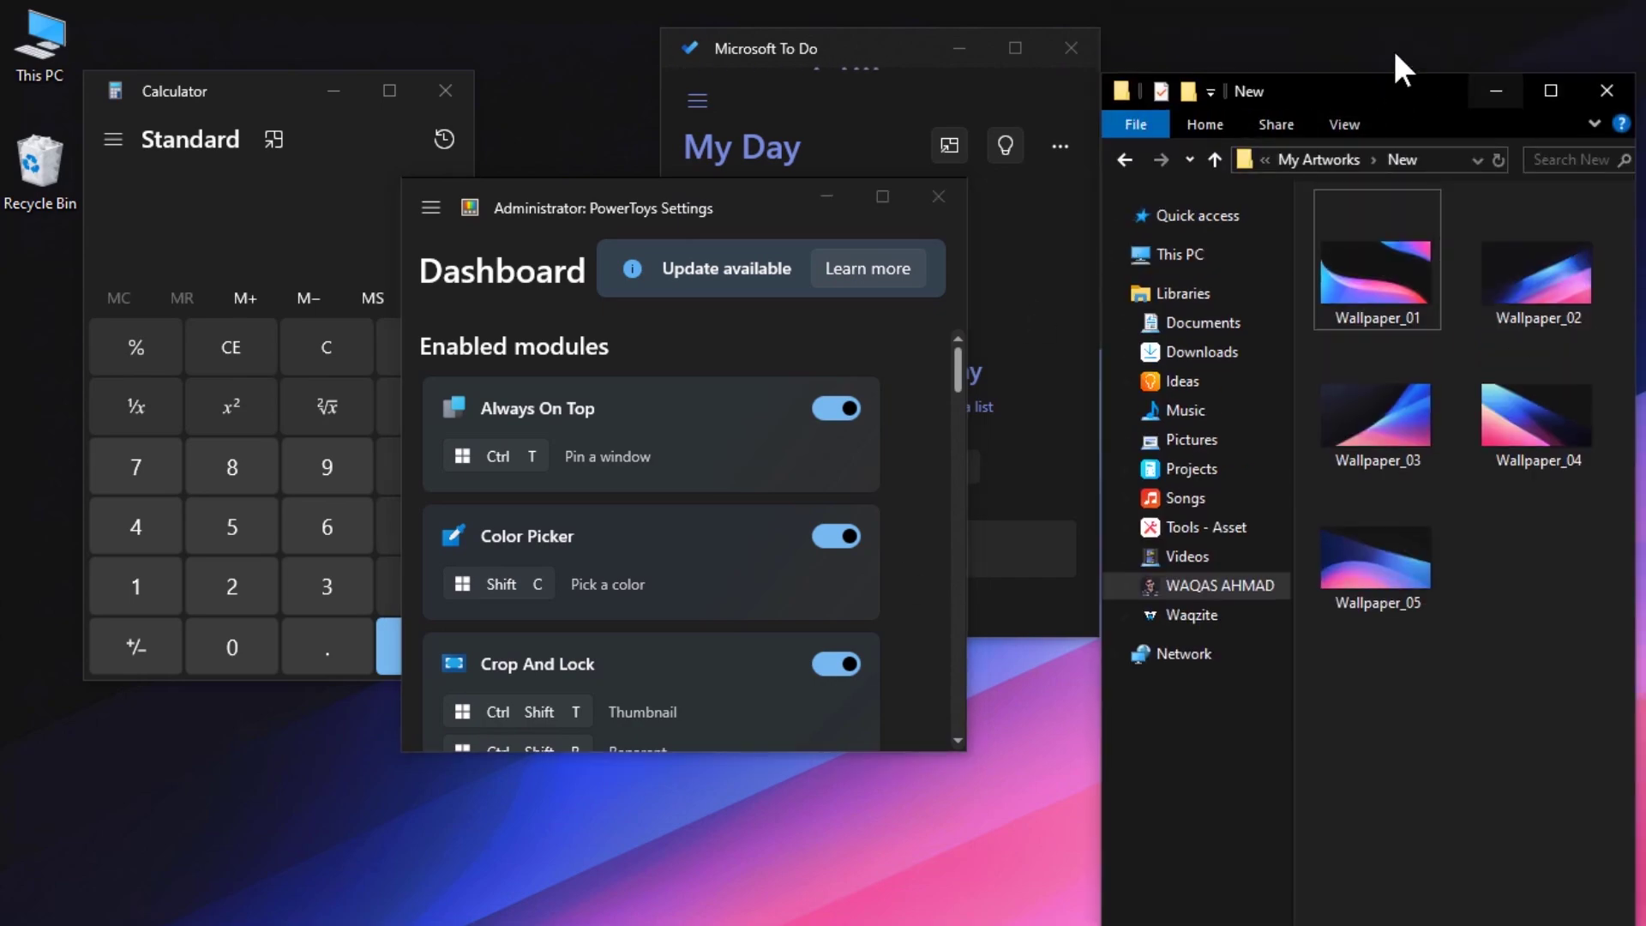
- Snap Calculator, PowerToys Settings and File Explorer into zones 1, 2 and 3, then move Calculator to another zone
{"action": "left_click_drag", "start_coordinate": [258, 91], "coordinate": [275, 343]}
{"action": "left_click_drag", "start_coordinate": [669, 208], "coordinate": [815, 361]}
{"action": "left_click_drag", "start_coordinate": [1389, 101], "coordinate": [1368, 300]}
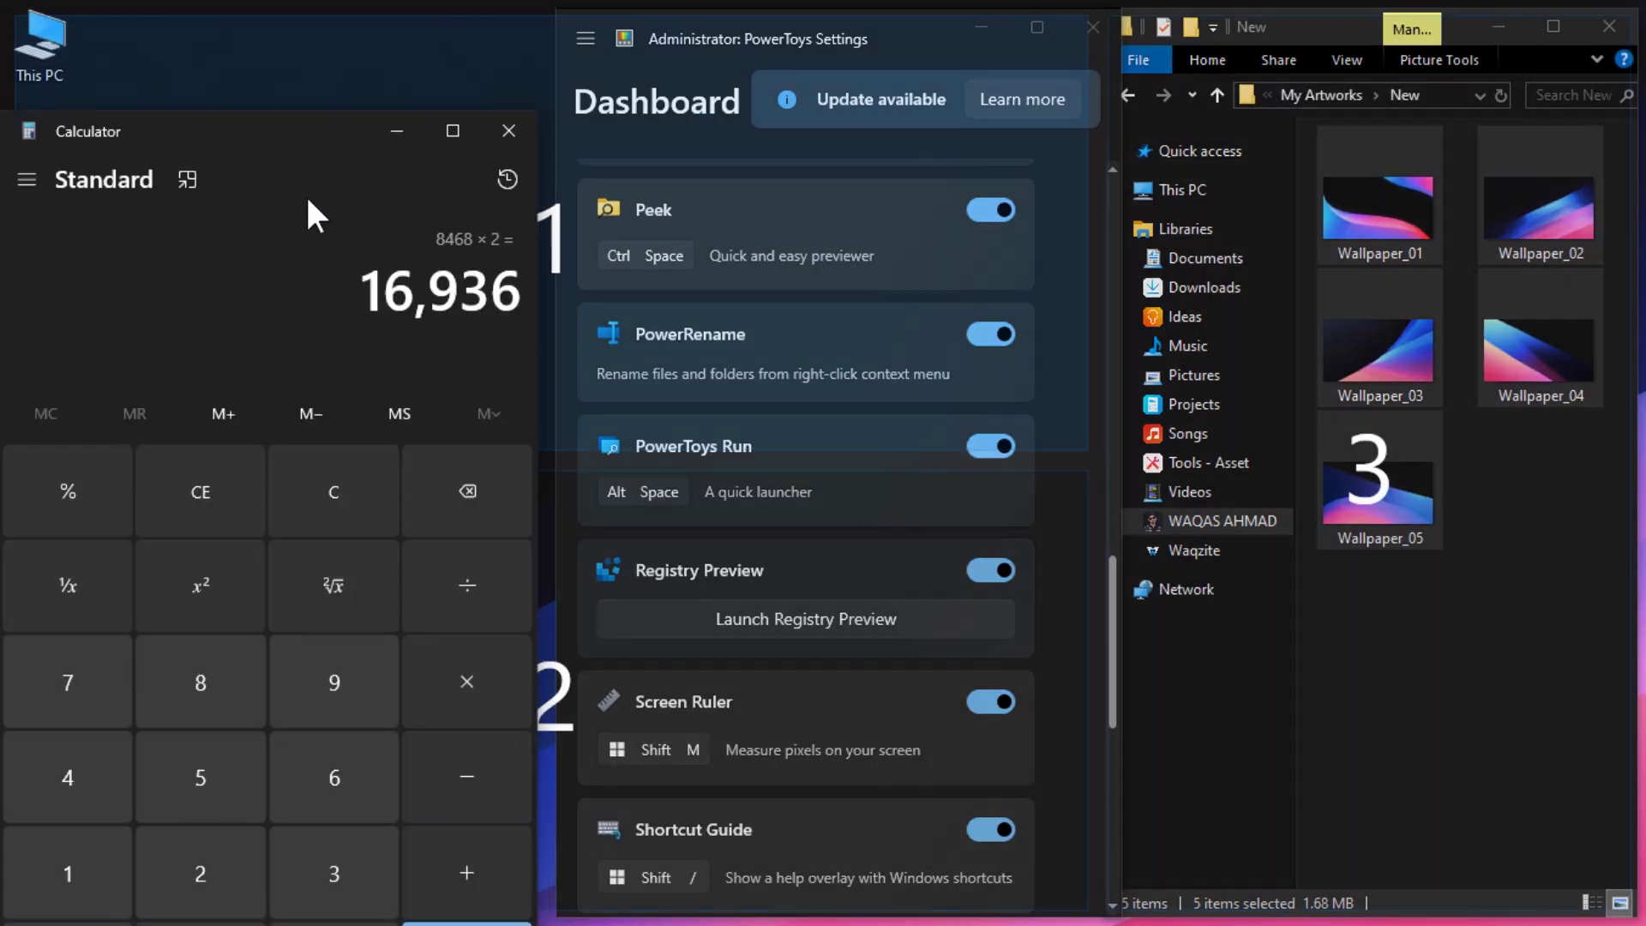
{"action": "left_click_drag", "start_coordinate": [305, 125], "coordinate": [1507, 420]}
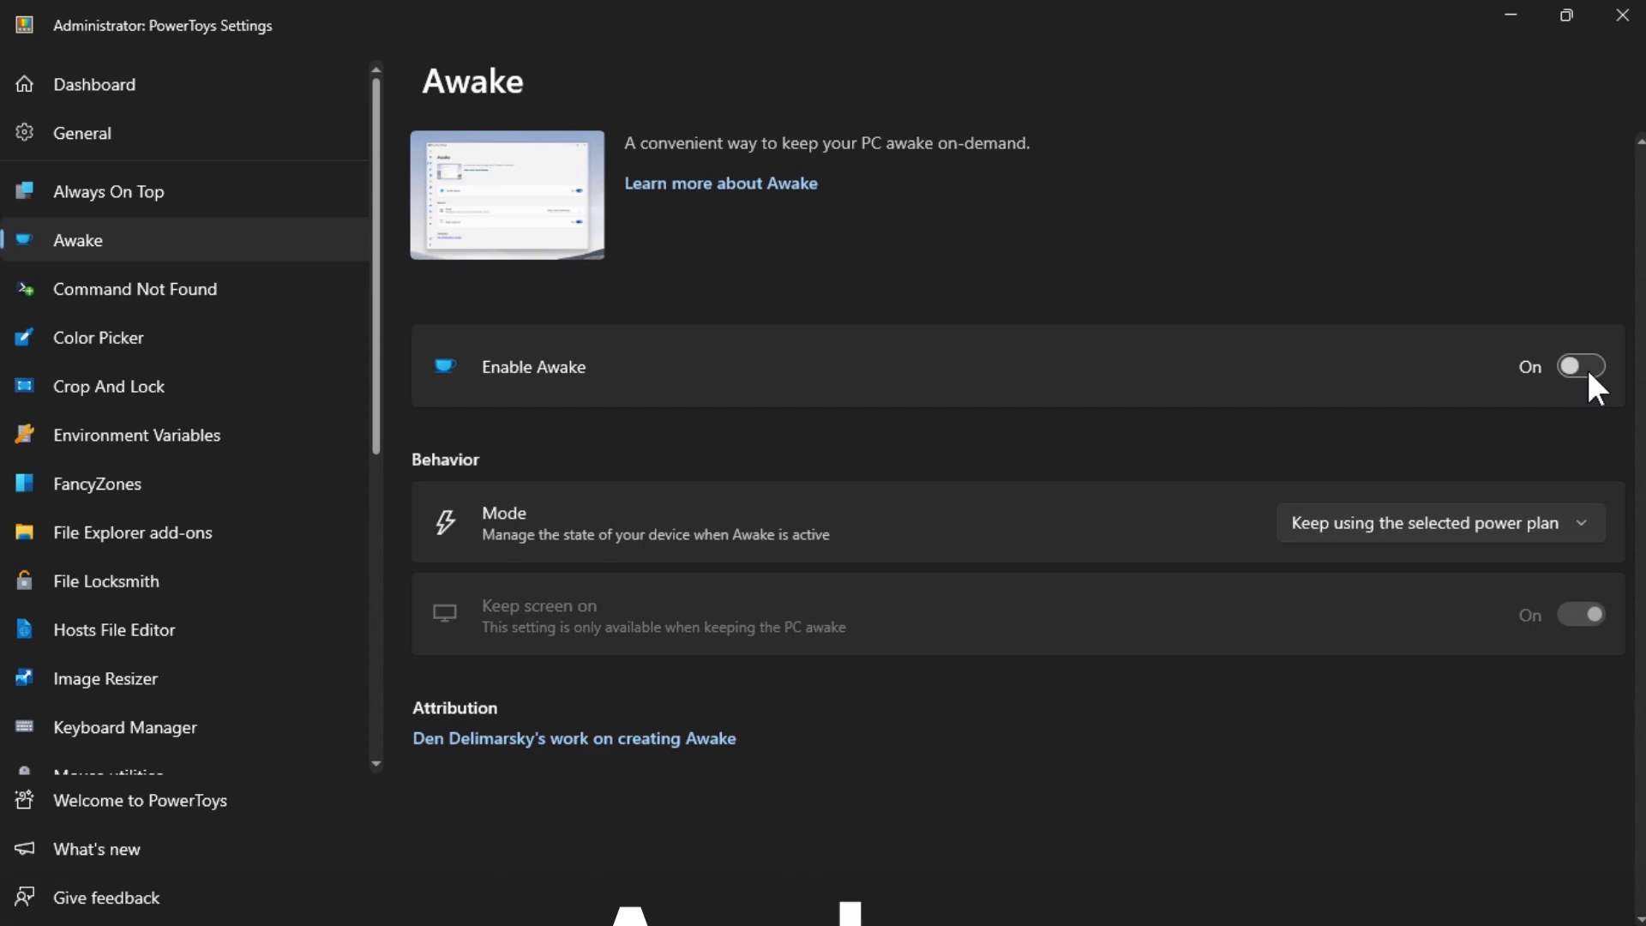
- Switch Enable Awake on and open the Mode dropdown to see the Awake modes
{"action": "left_click", "coordinate": [1587, 374]}
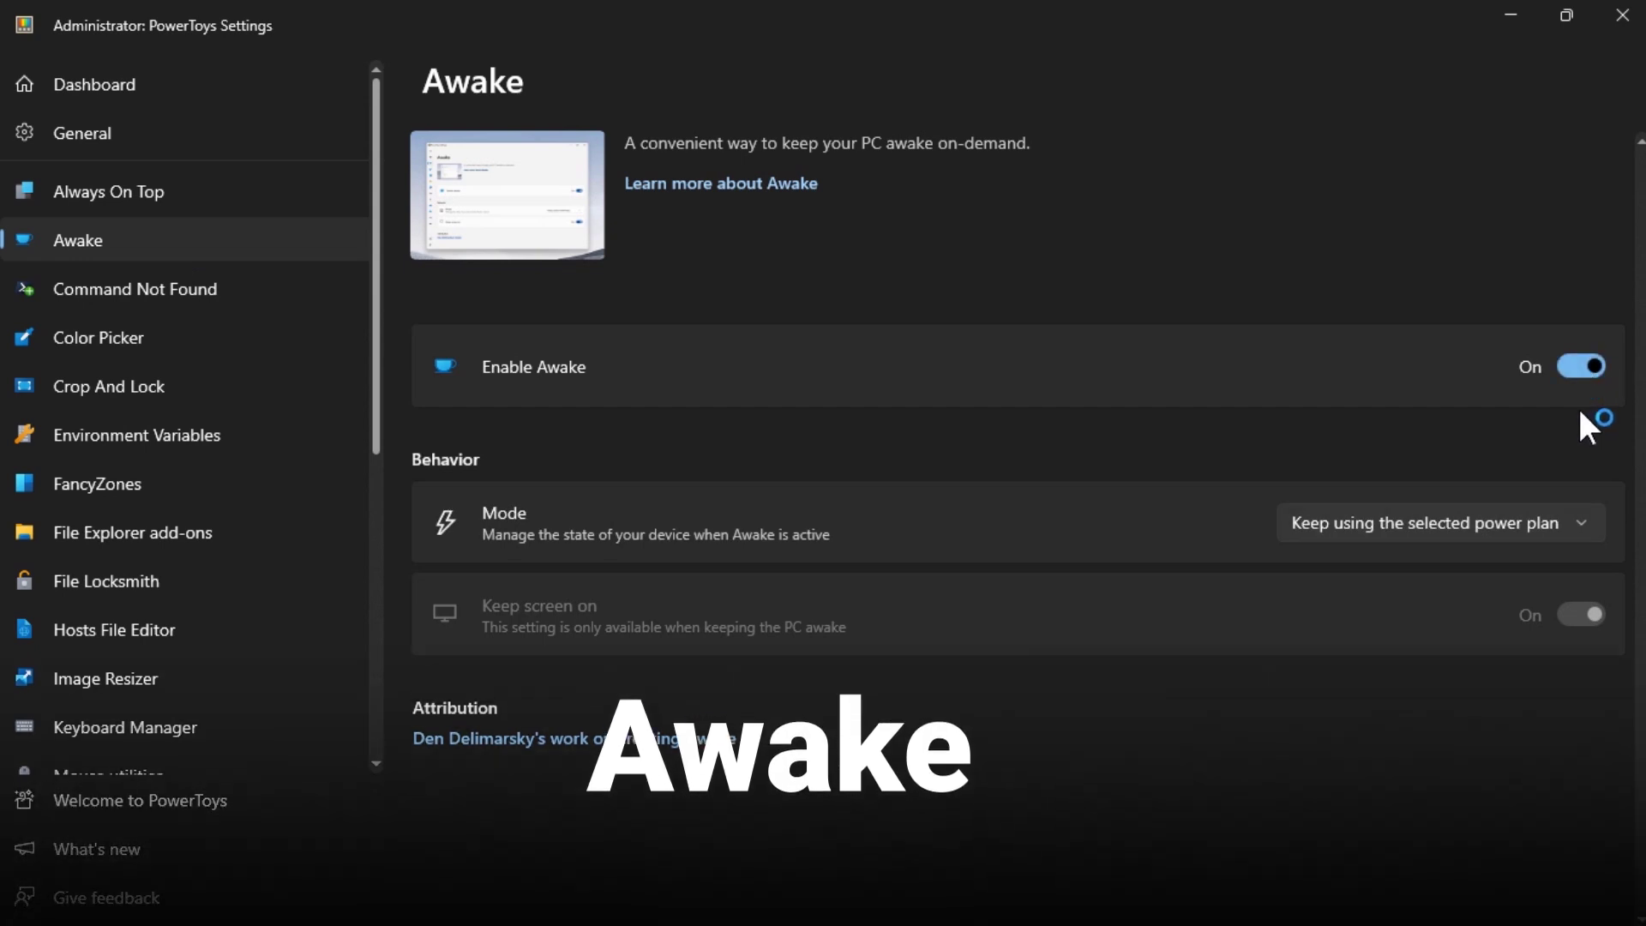
{"action": "left_click", "coordinate": [1577, 508]}
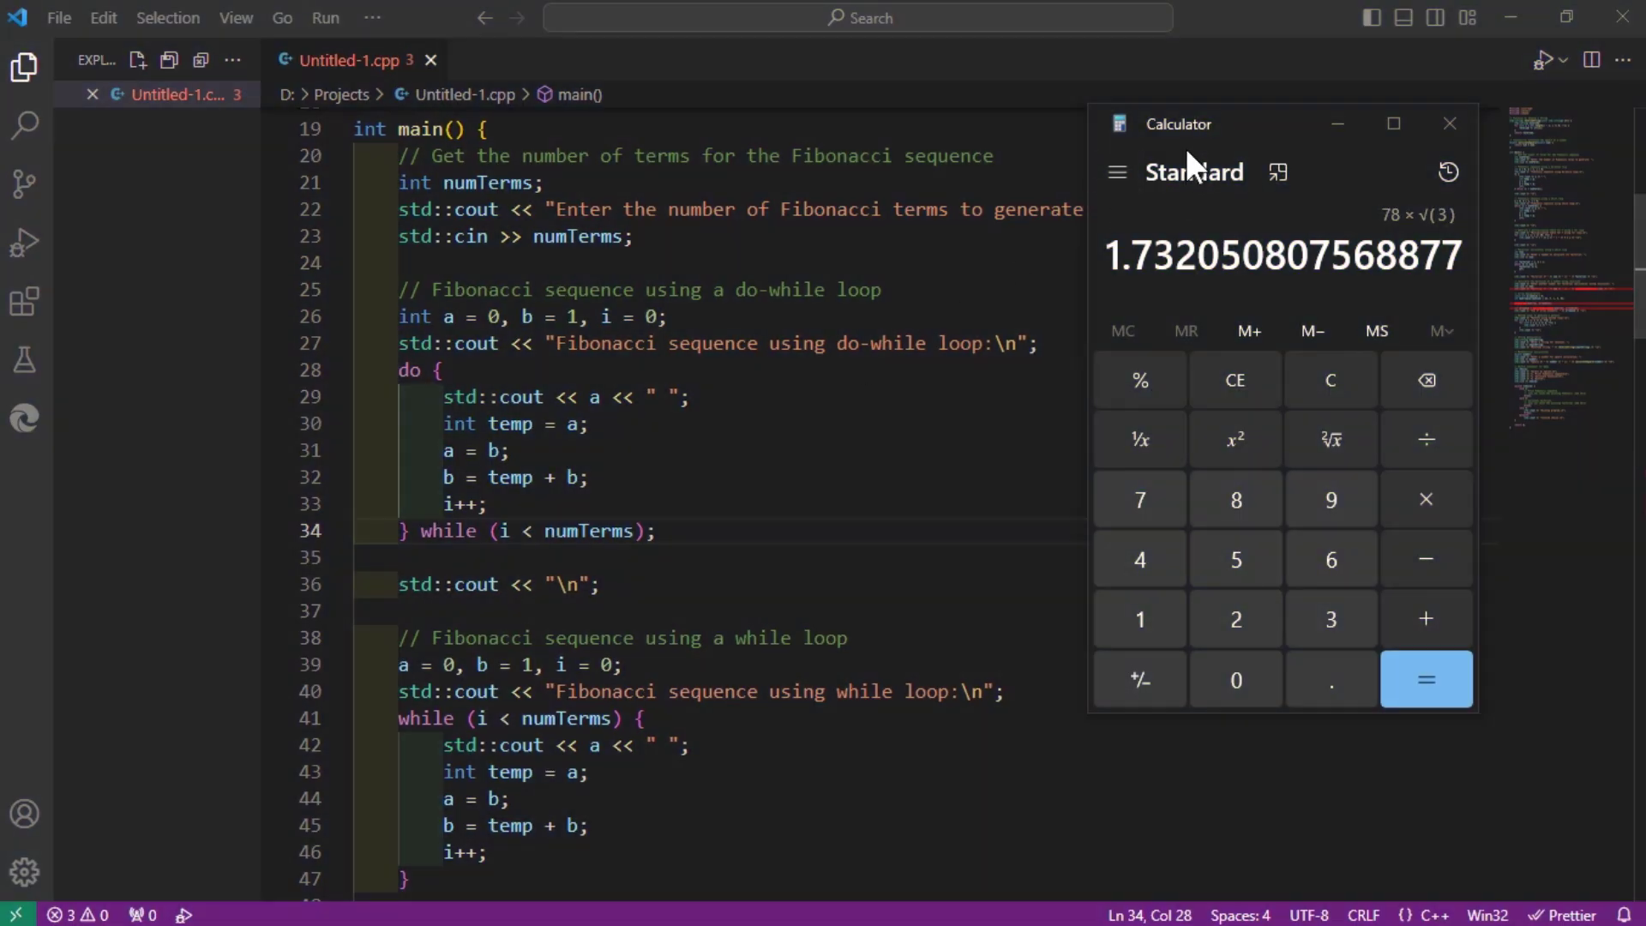
- Position the Calculator window over the code in Untitled-1.cpp
{"action": "left_click_drag", "start_coordinate": [1185, 148], "coordinate": [1110, 182]}
{"action": "left_click", "coordinate": [690, 537]}
{"action": "key", "text": "alt+Tab"}
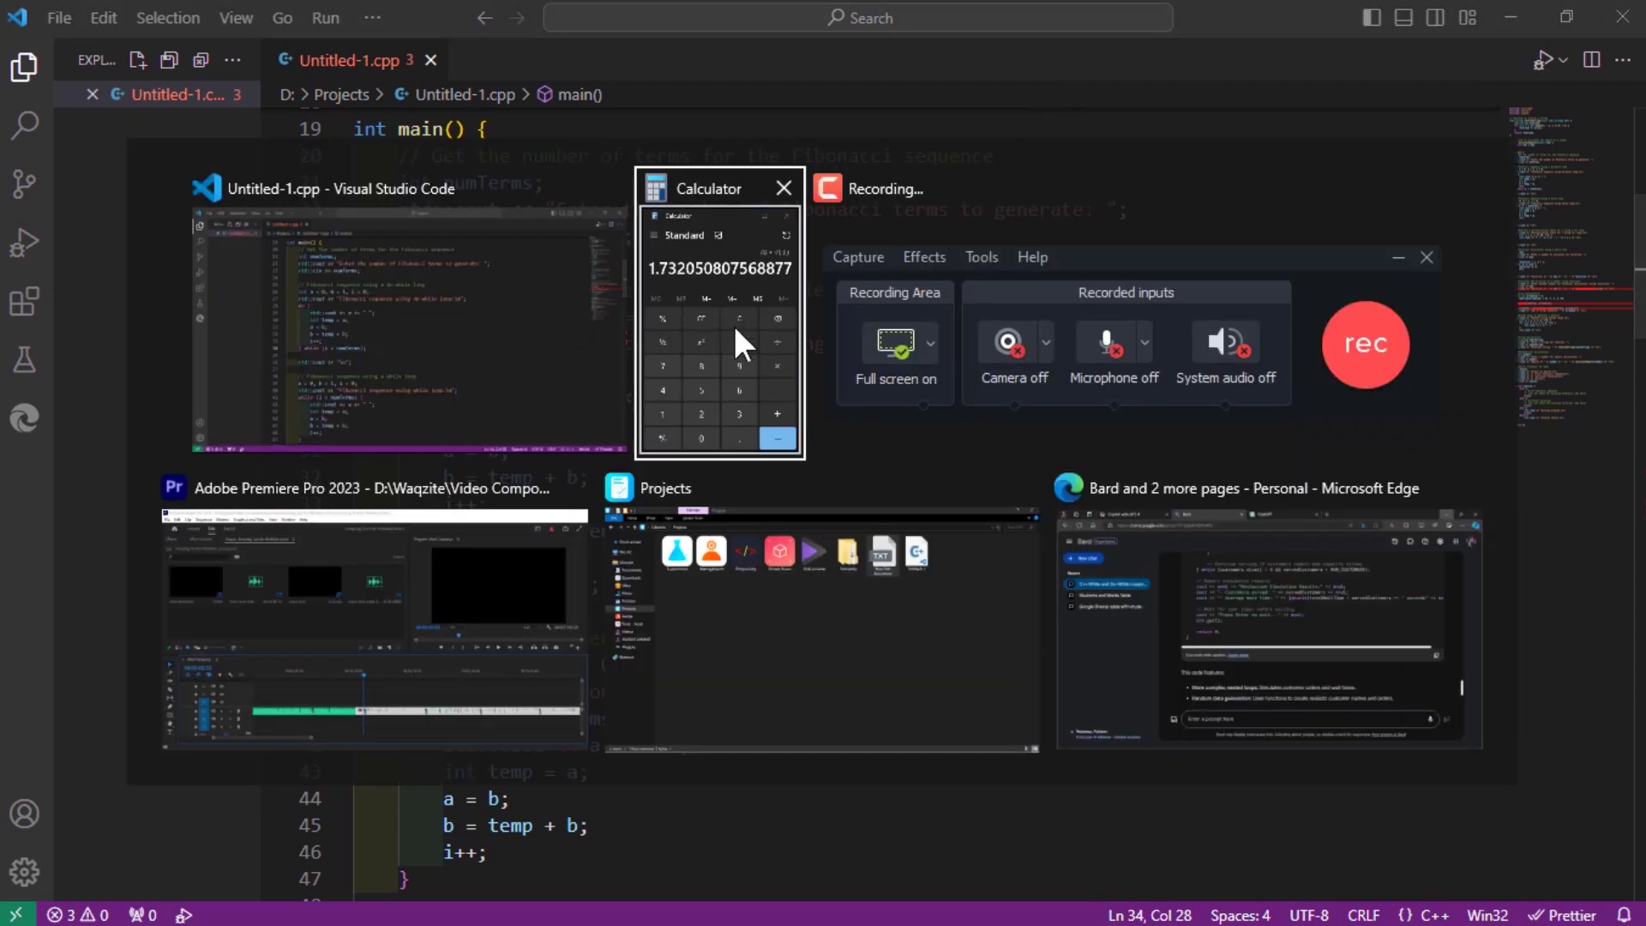
{"action": "left_click_drag", "start_coordinate": [1123, 99], "coordinate": [1142, 185]}
- Pin Calculator always on top with Win+Ctrl+T while editing line 34, then unpin it
{"action": "key", "text": "super+ctrl+t"}
{"action": "left_click", "coordinate": [538, 507]}
{"action": "left_click", "coordinate": [539, 532]}
{"action": "key", "text": "super+ctrl+t"}
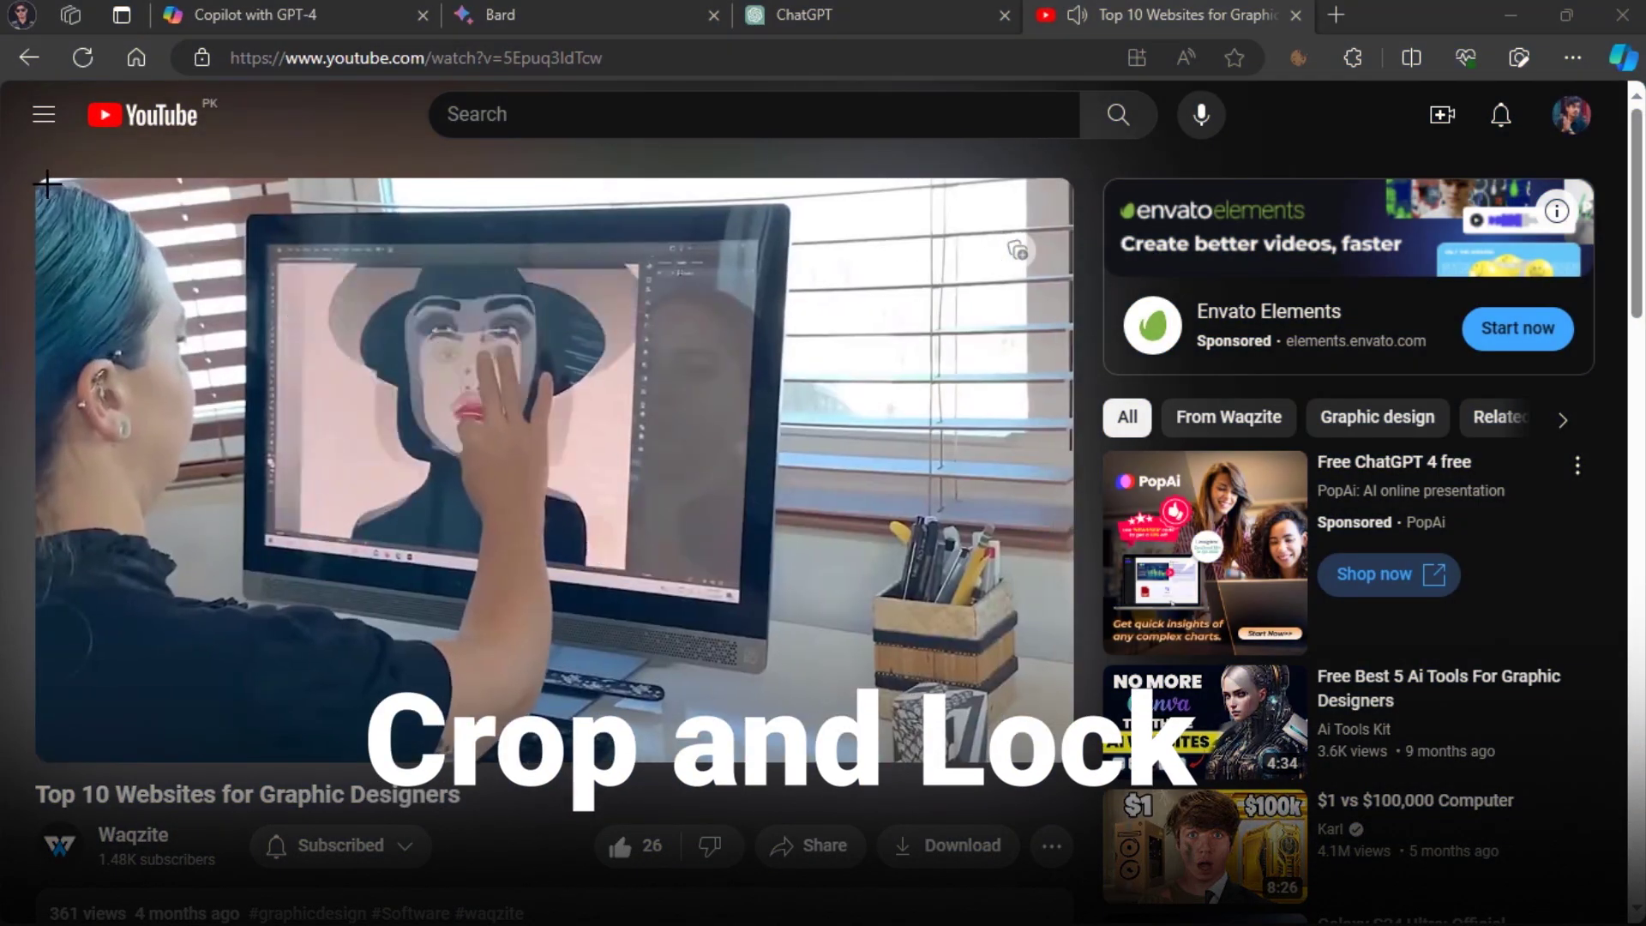
- Crop the YouTube video into its own window at the lower right and move the playhead to 00:01:55:29
{"action": "left_click_drag", "start_coordinate": [47, 183], "coordinate": [1058, 753]}
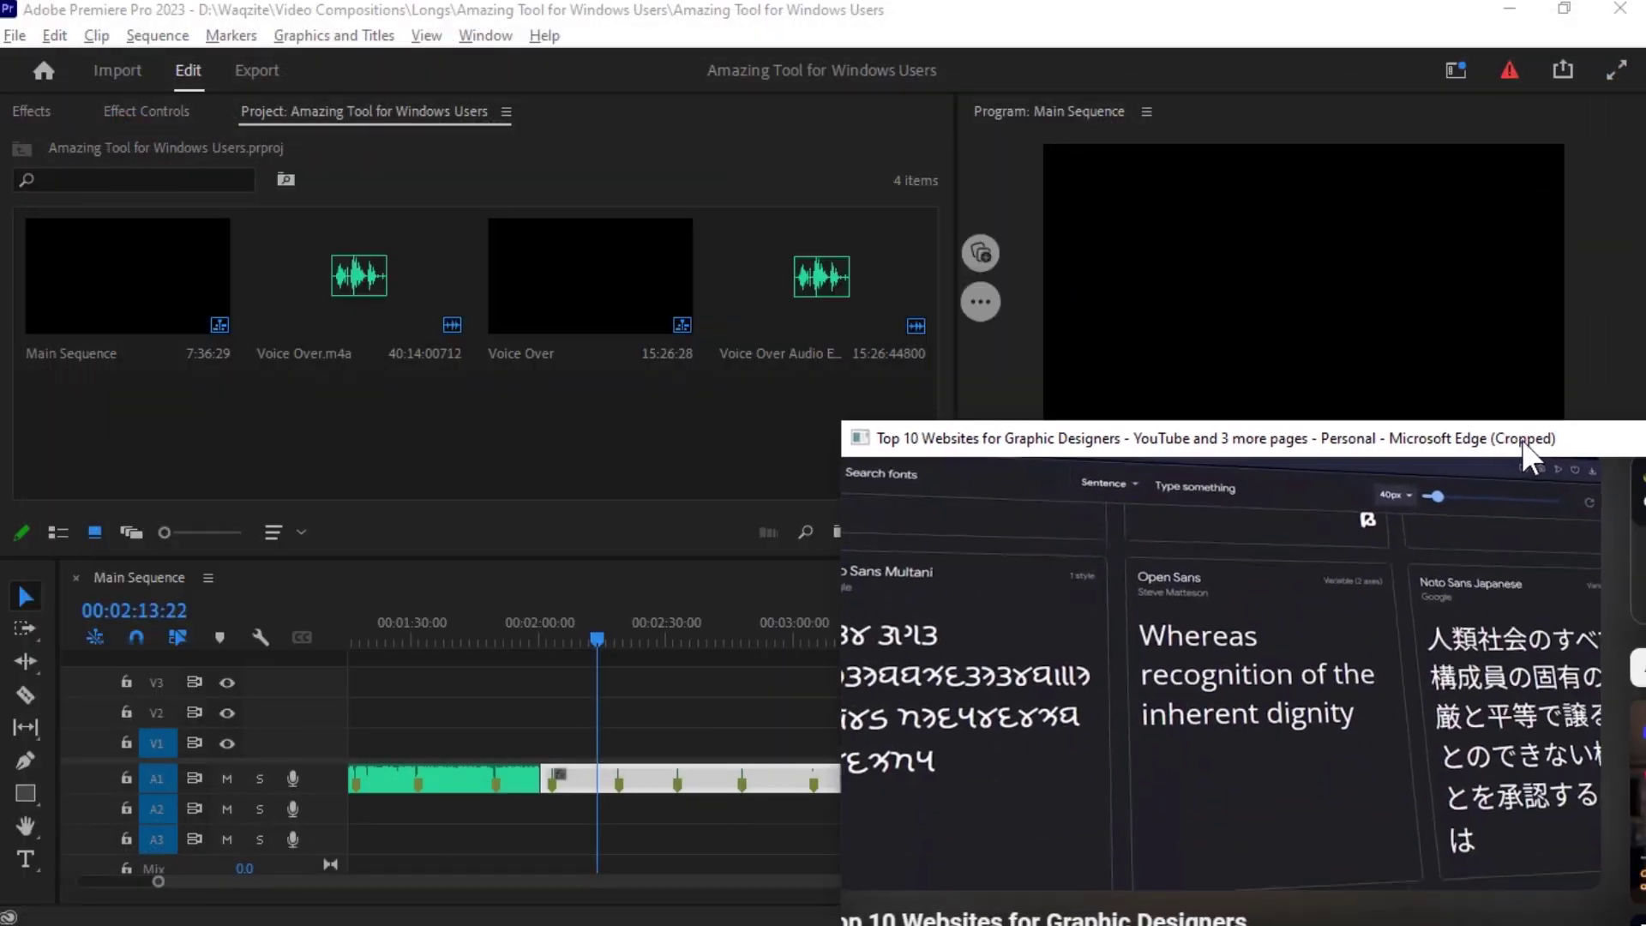
{"action": "left_click_drag", "start_coordinate": [1435, 462], "coordinate": [1492, 497]}
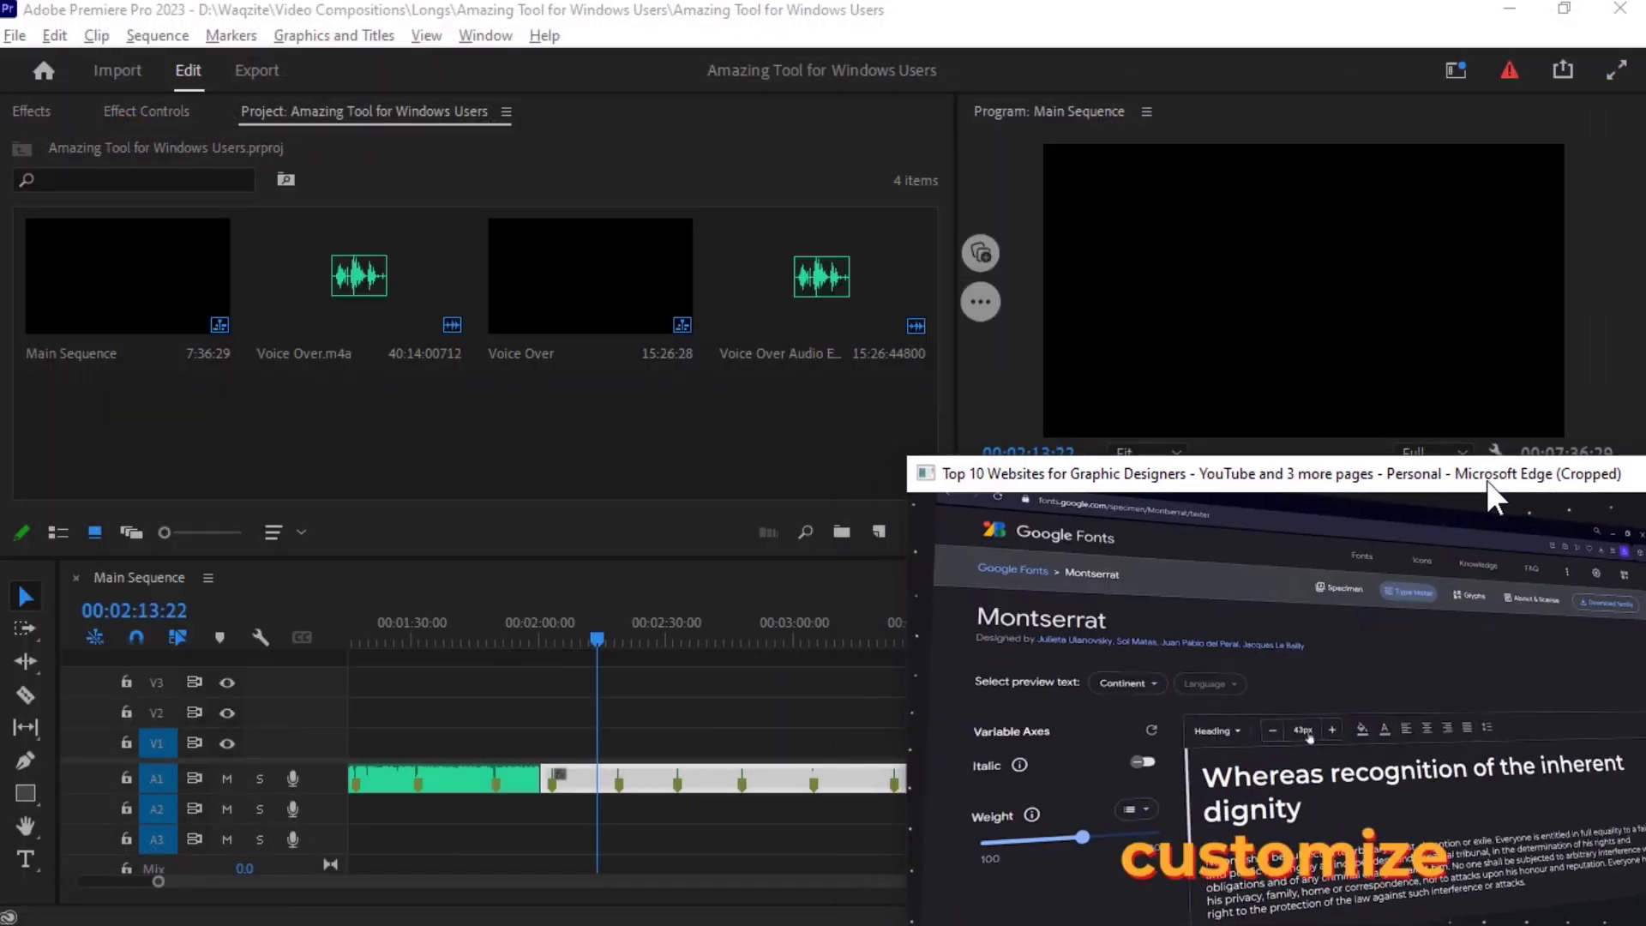
{"action": "left_click_drag", "start_coordinate": [596, 637], "coordinate": [518, 643]}
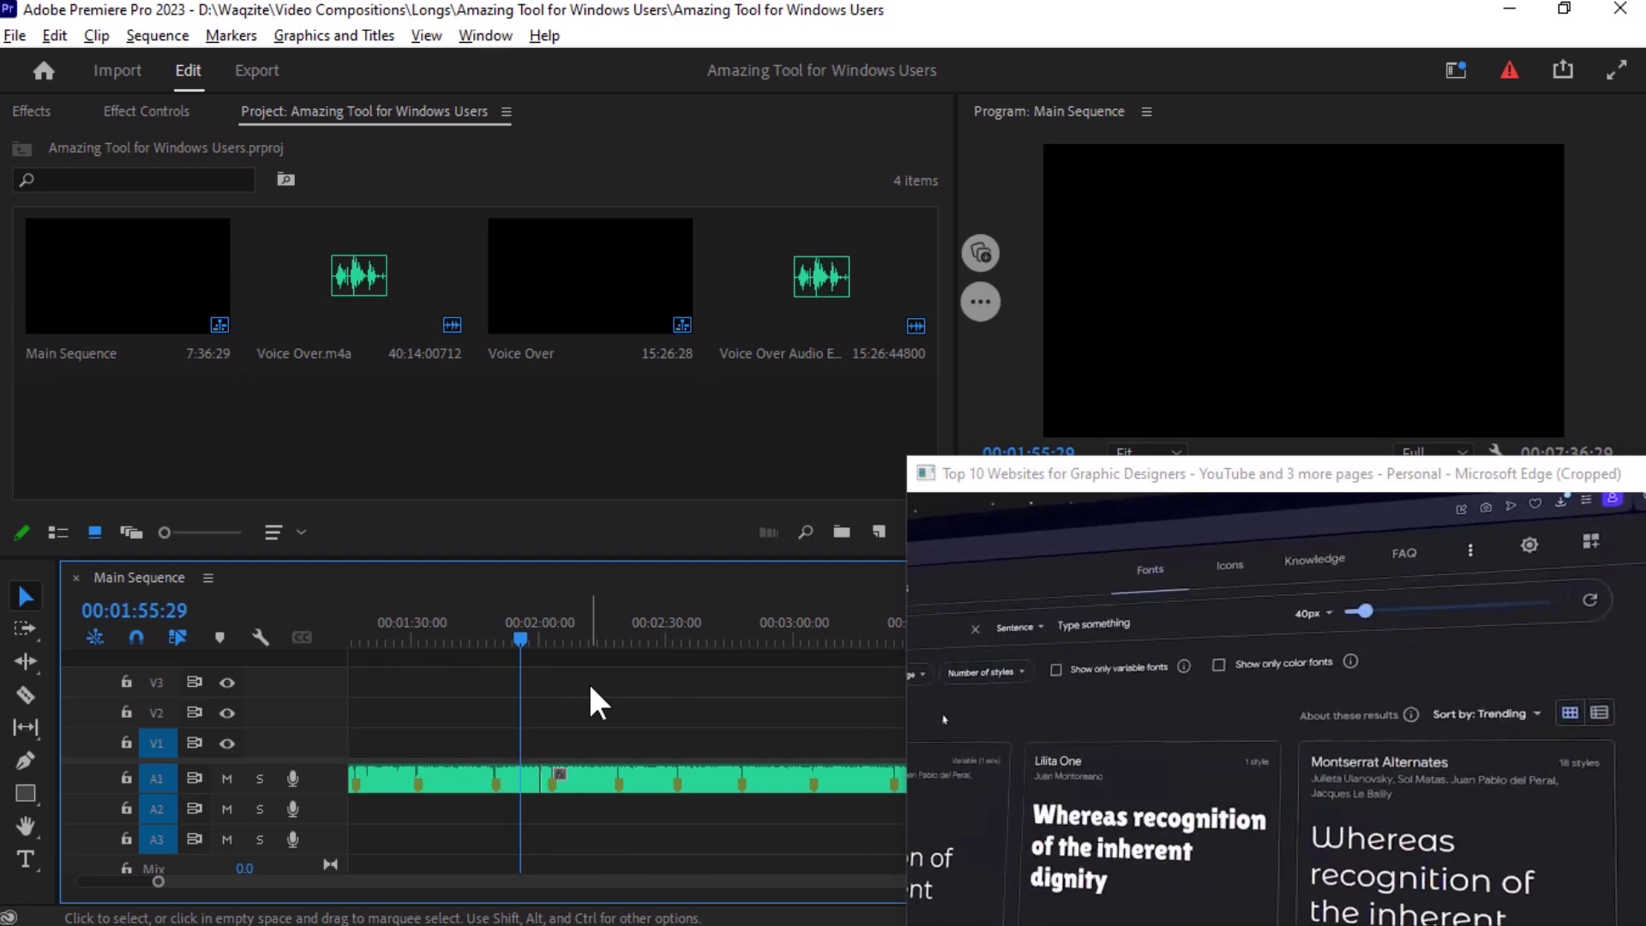
- Browse the Premiere Pro extension panels and open the Premiere Composer panel
{"action": "left_click", "coordinate": [485, 35]}
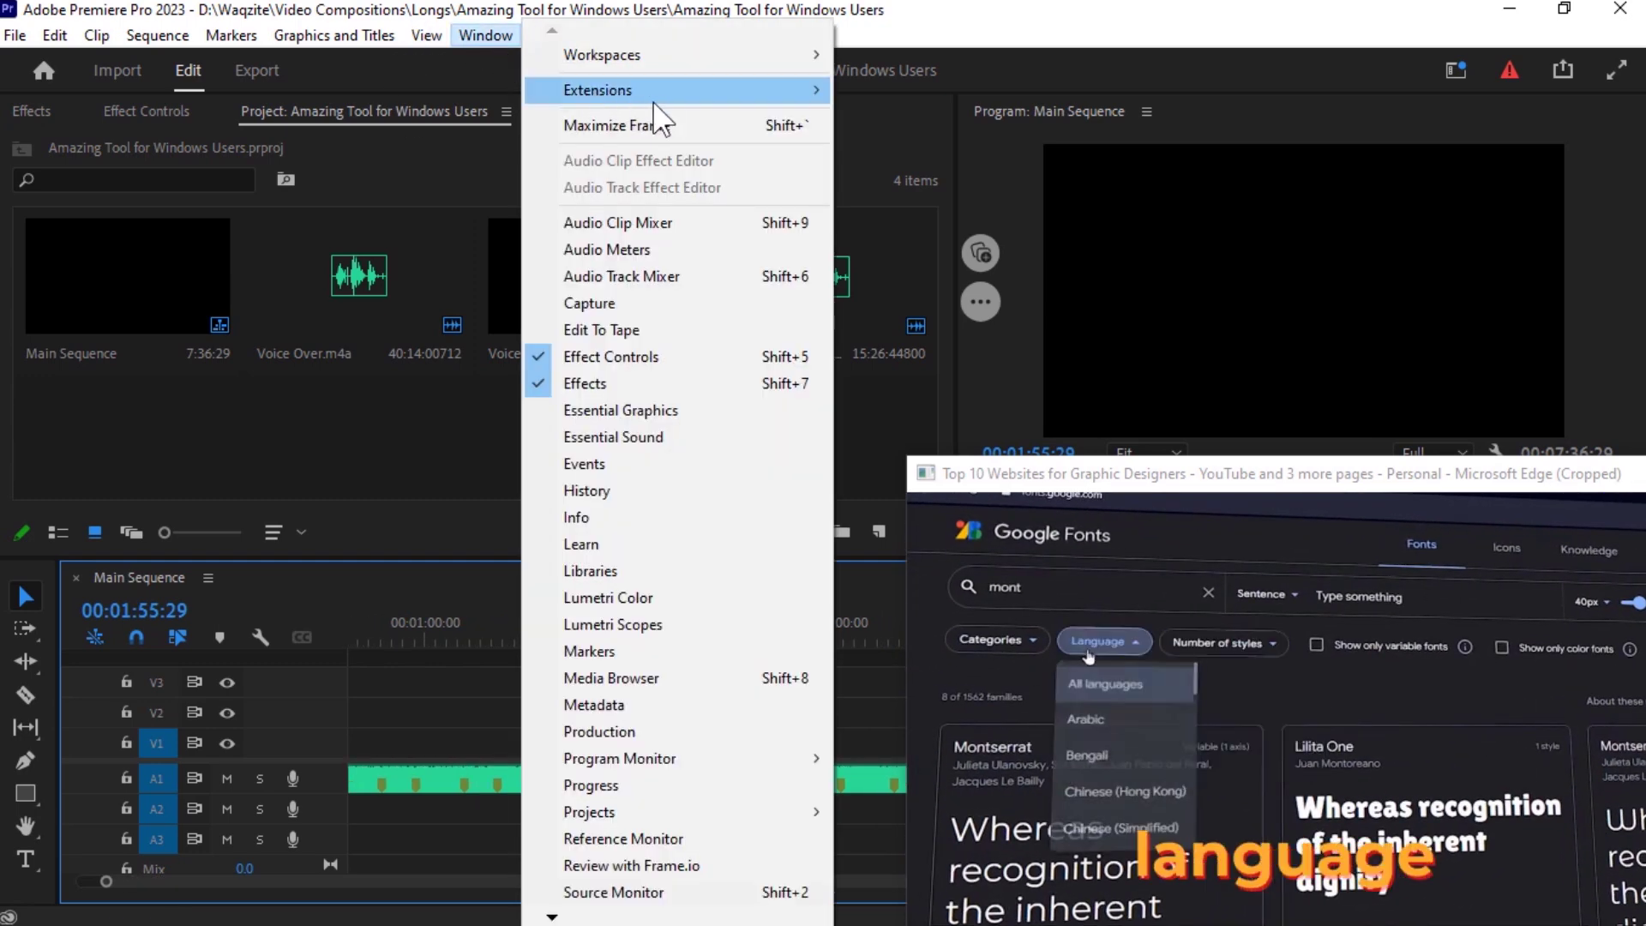
{"action": "mouse_move", "coordinate": [657, 96]}
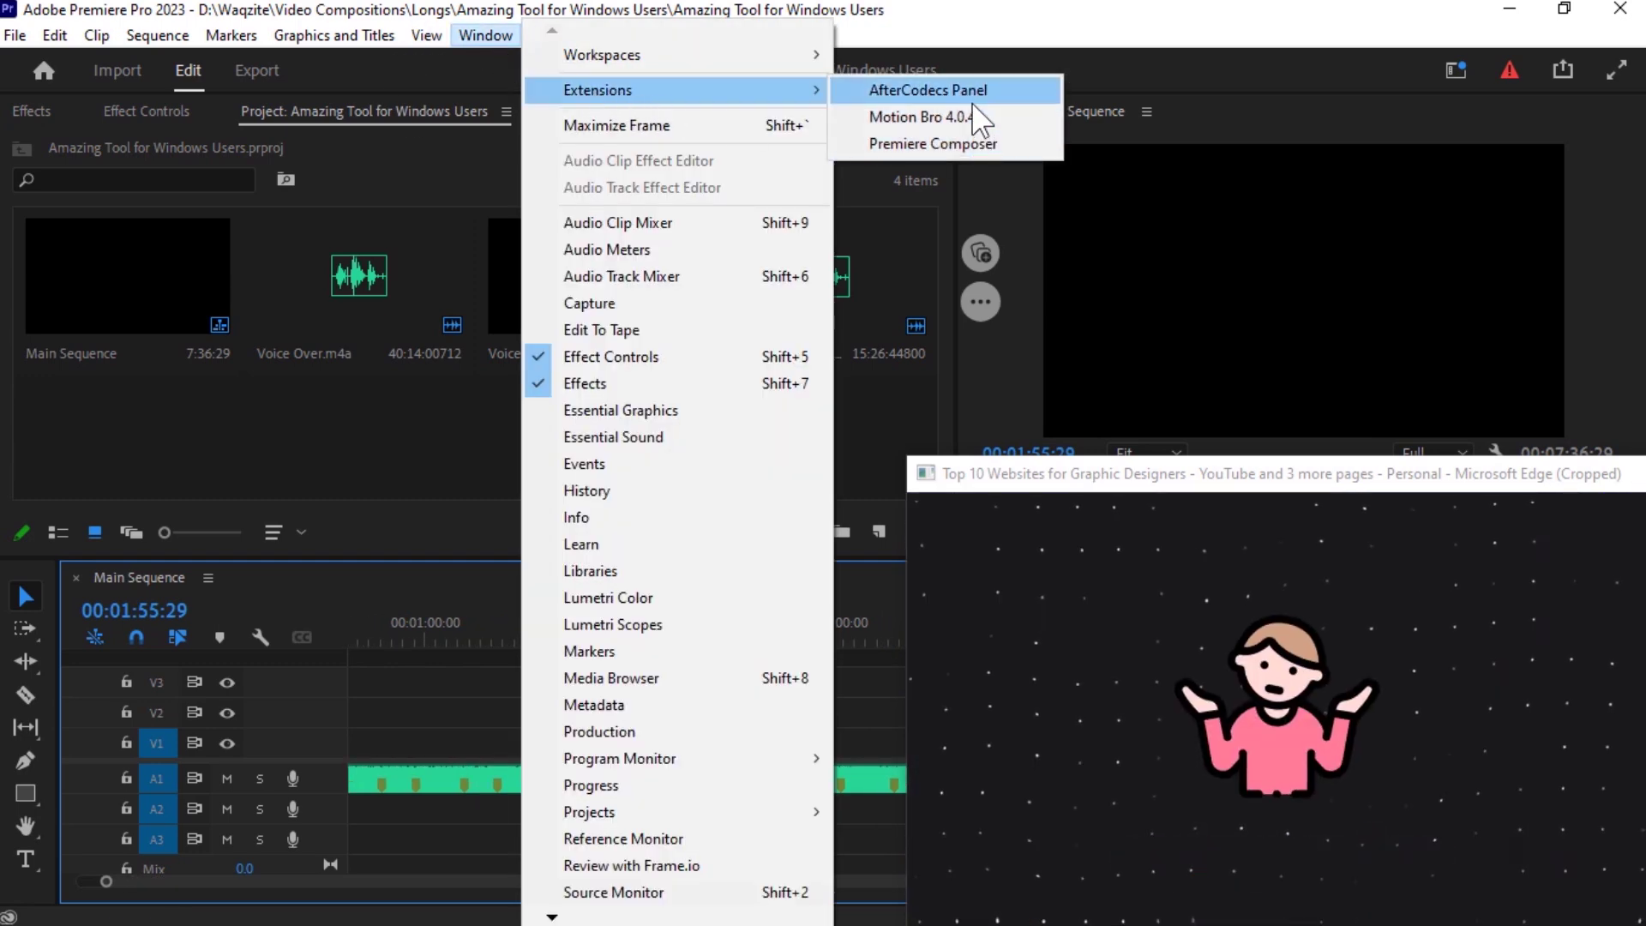
{"action": "left_click", "coordinate": [972, 144]}
{"action": "left_click", "coordinate": [483, 35]}
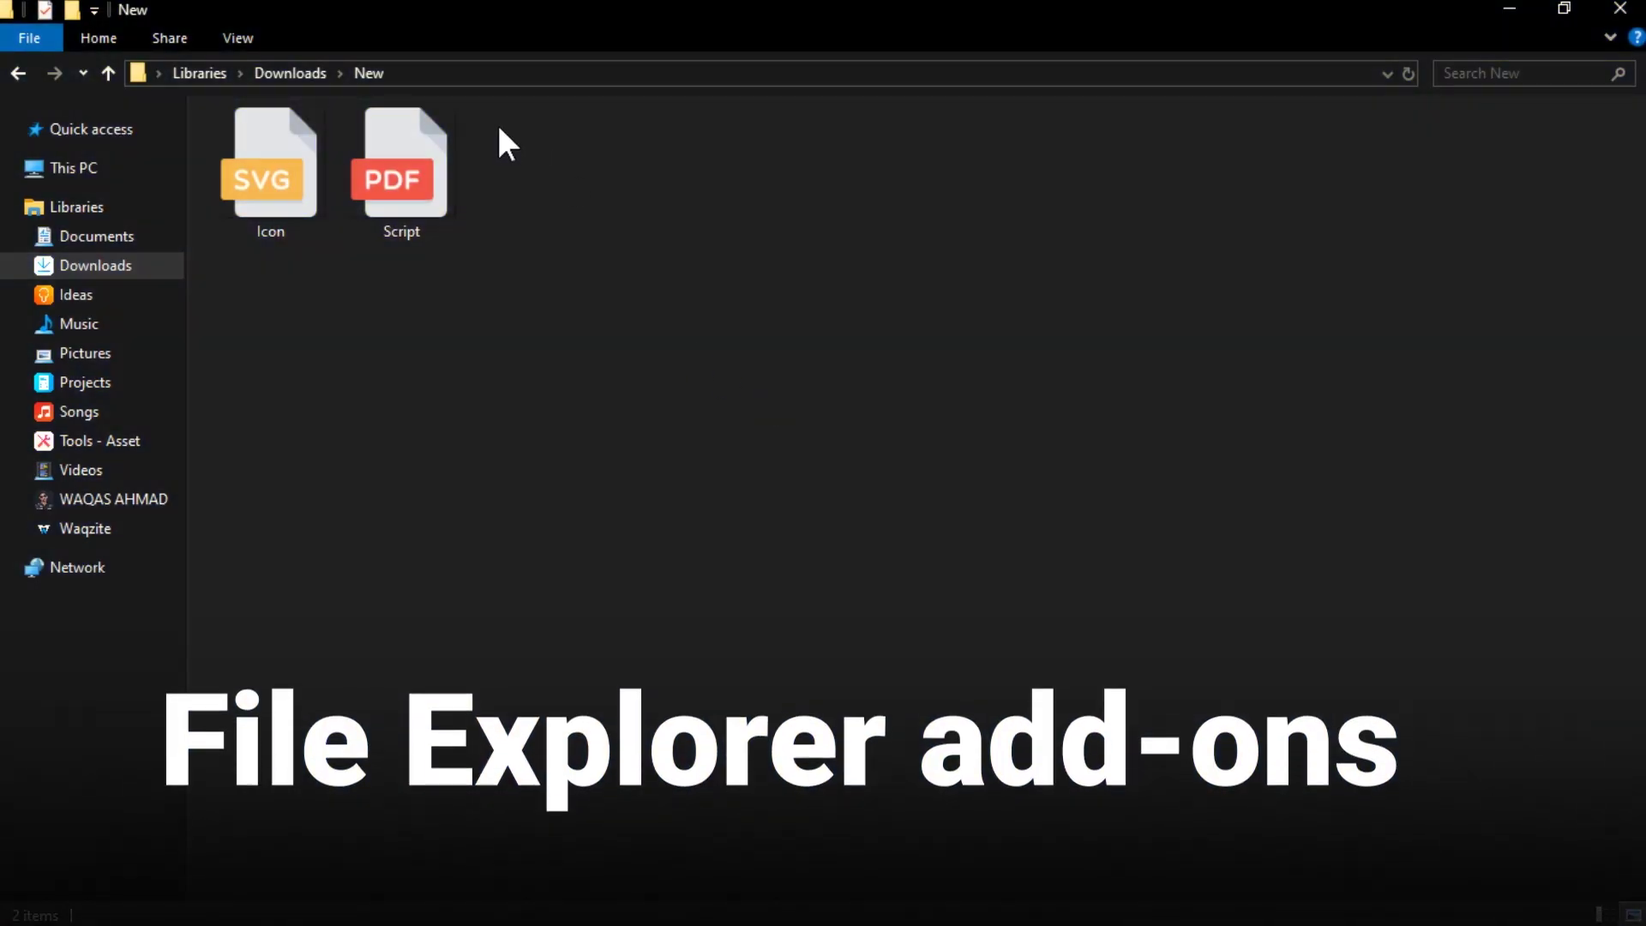
- Enable PDF previews in File Explorer add-ons and check the SVG Icon and PDF Script thumbnails
{"action": "left_click_drag", "start_coordinate": [500, 130], "coordinate": [217, 300]}
{"action": "left_click", "coordinate": [217, 300]}
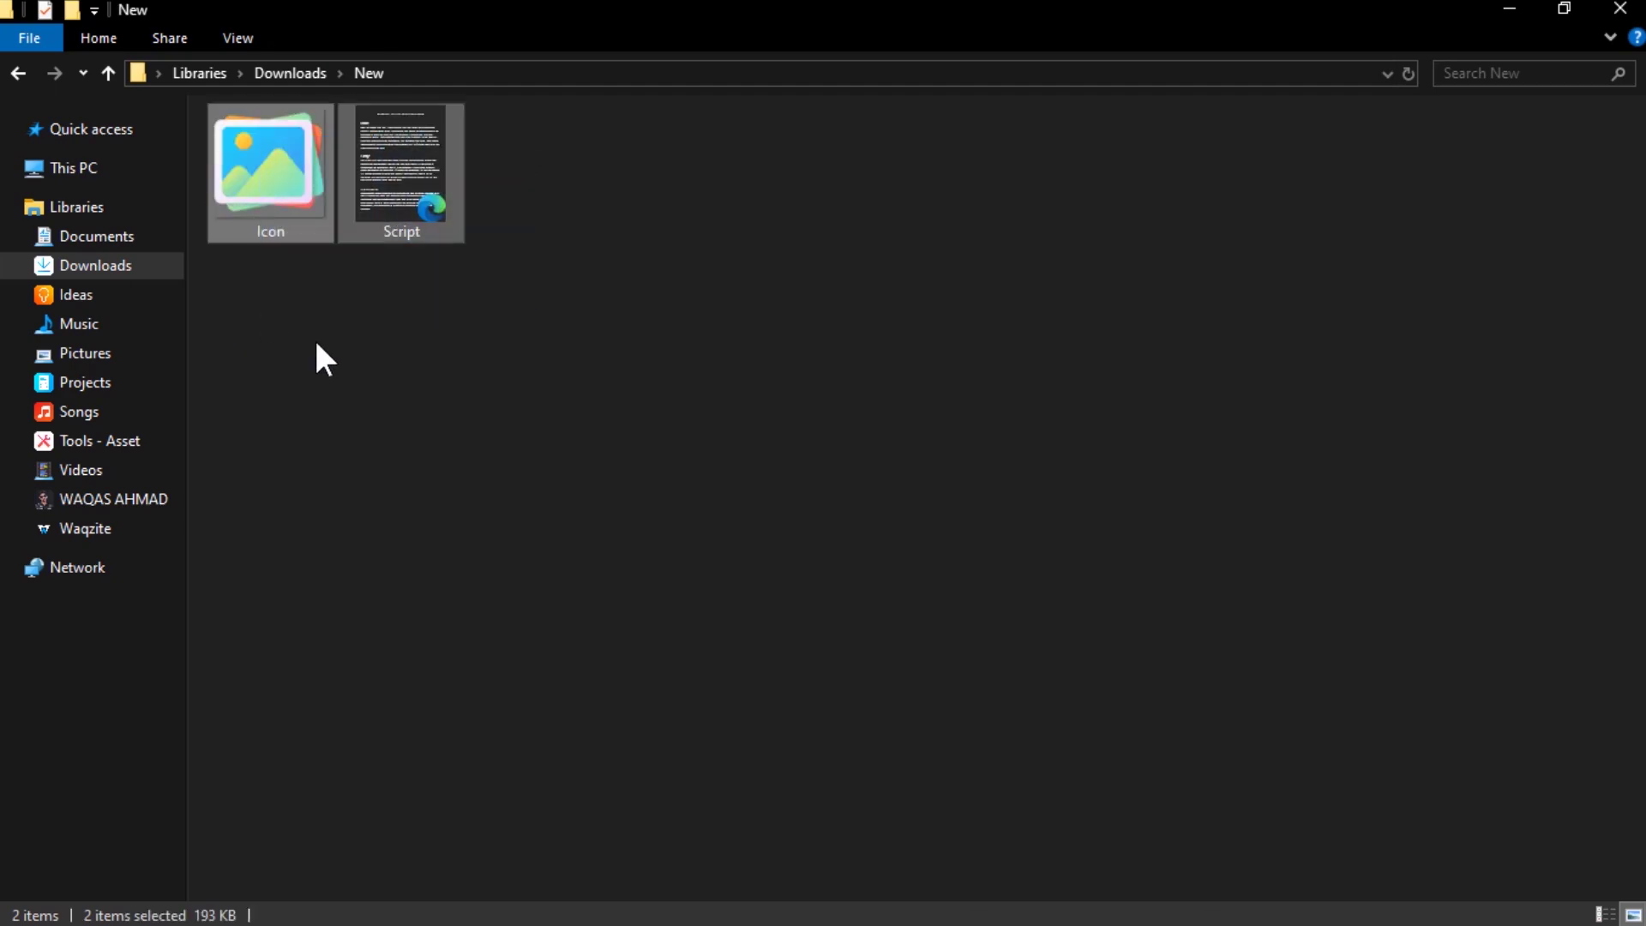
{"action": "left_click", "coordinate": [451, 412]}
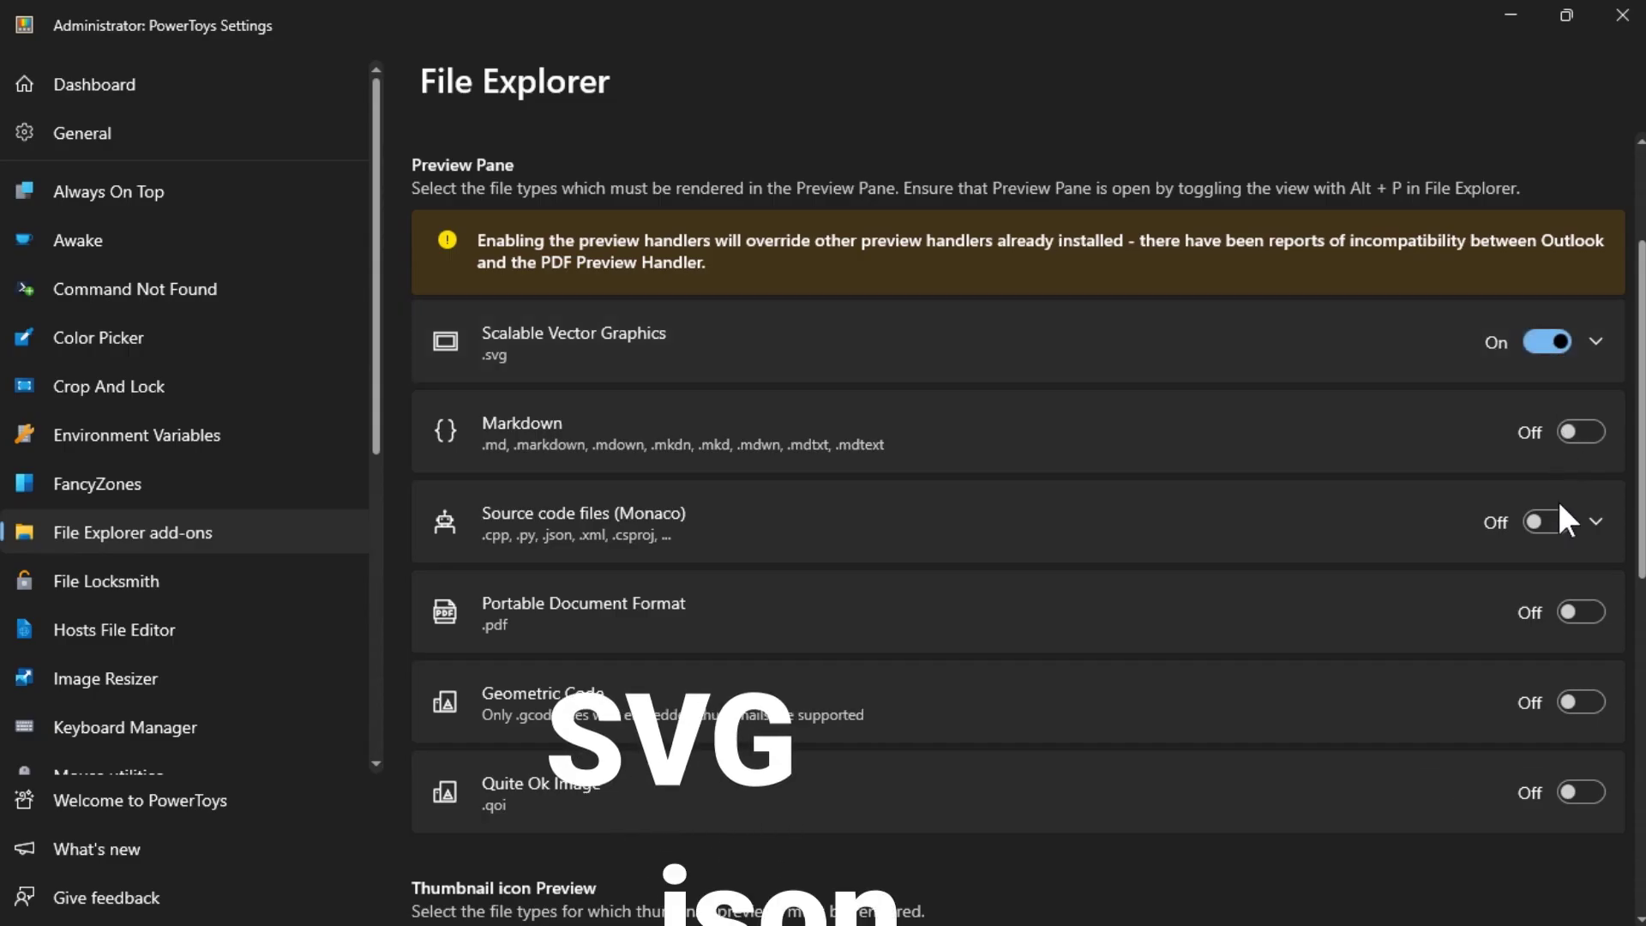
{"action": "left_click", "coordinate": [1580, 612]}
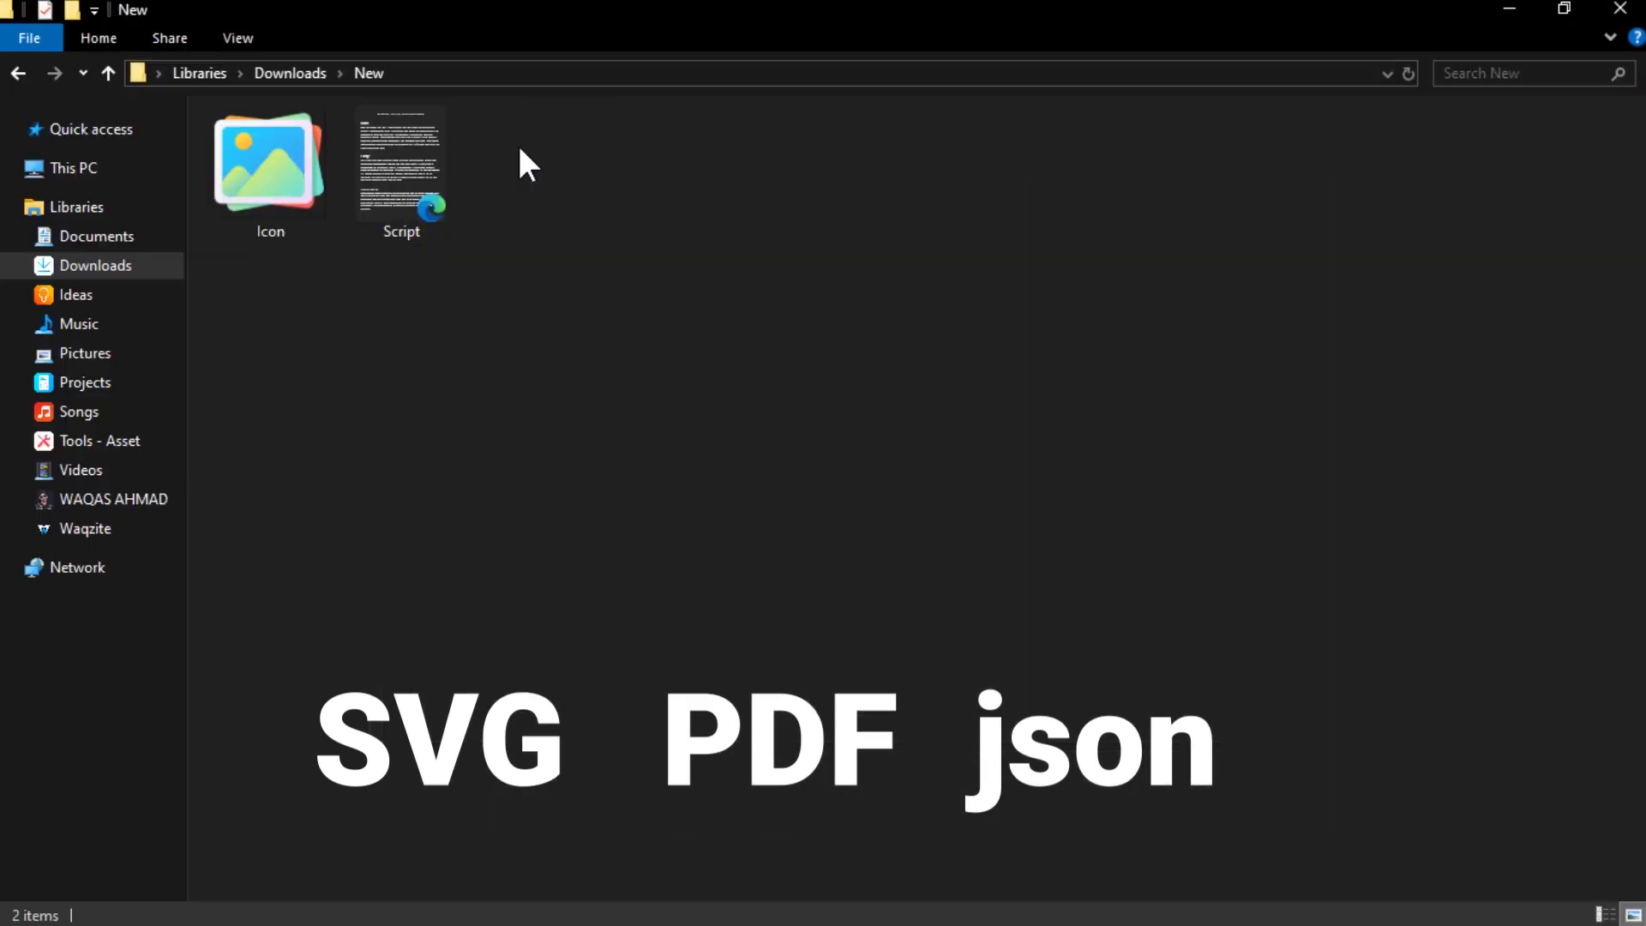
{"action": "left_click_drag", "start_coordinate": [530, 135], "coordinate": [282, 317]}
{"action": "left_click", "coordinate": [452, 411]}
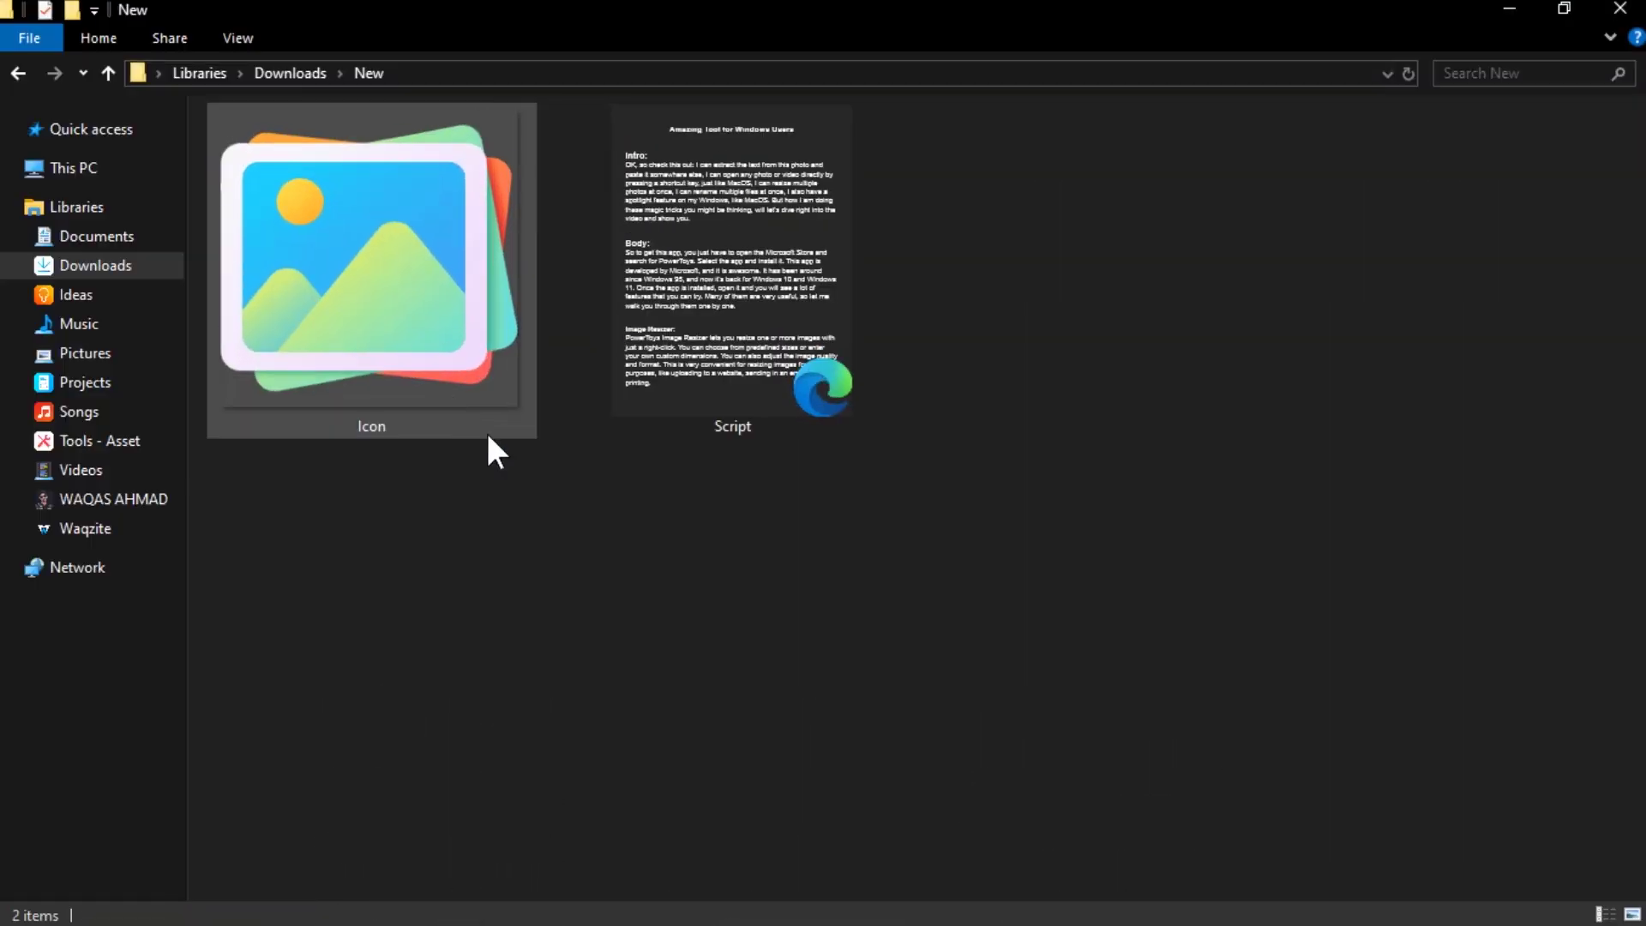
{"action": "scroll", "coordinate": [894, 671], "scroll_direction": "down", "scroll_amount": 1}
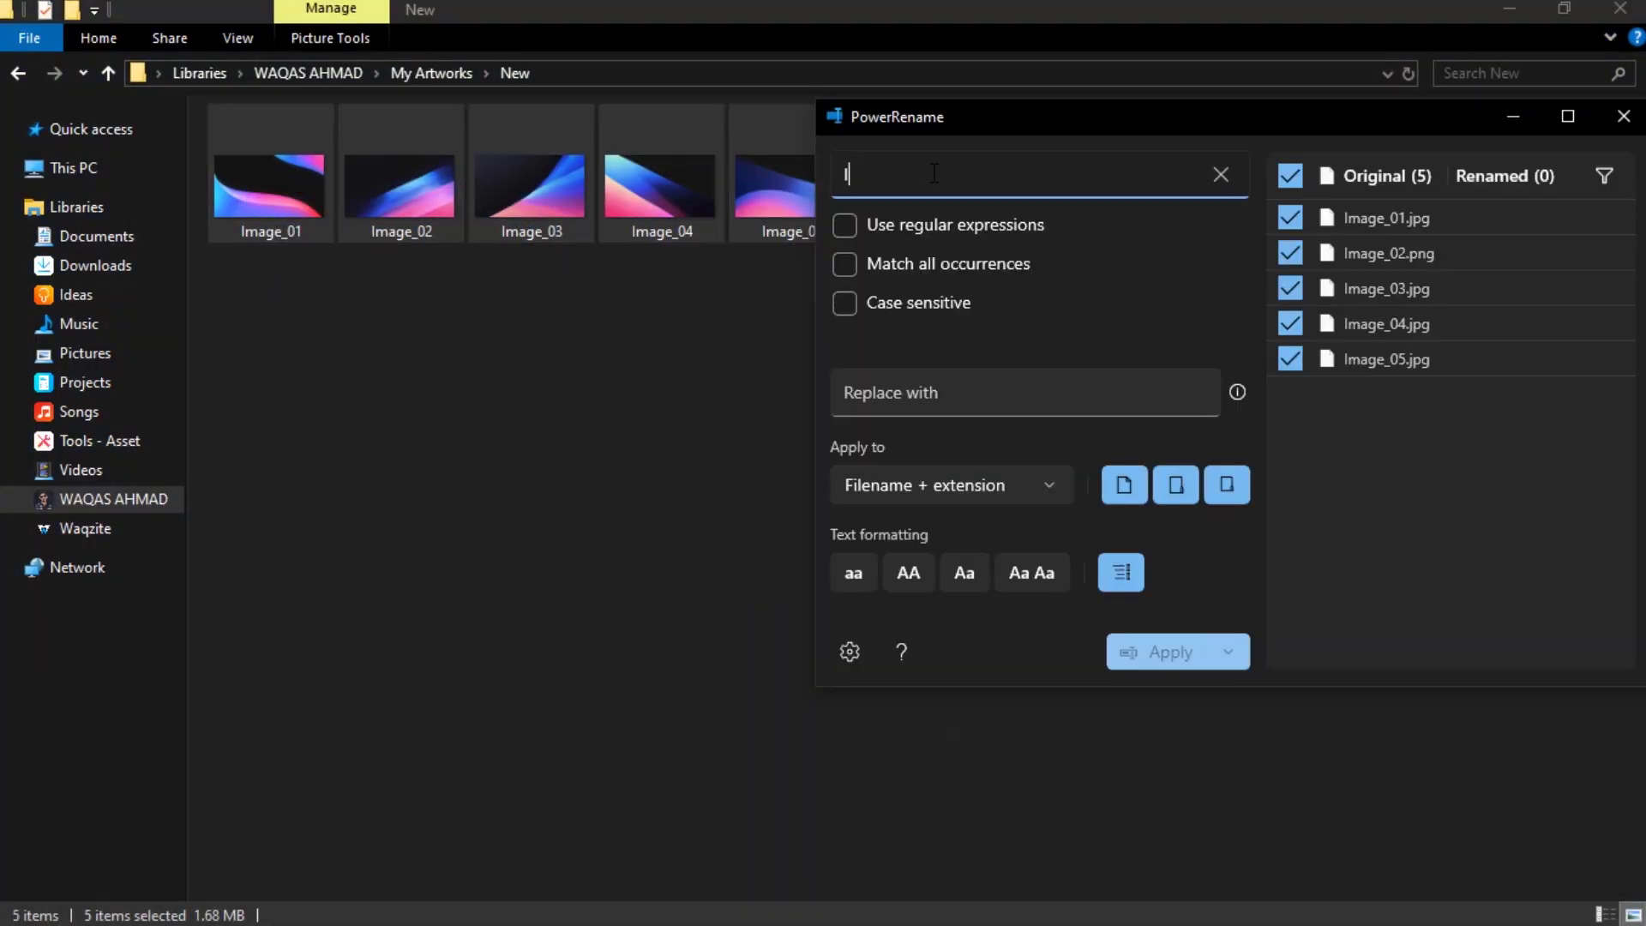
- Turn on regular expressions, match all occurrences and case sensitivity in PowerRename
{"action": "key", "text": "Escape"}
{"action": "left_click", "coordinate": [882, 223]}
{"action": "left_click", "coordinate": [888, 263]}
{"action": "left_click", "coordinate": [892, 301]}
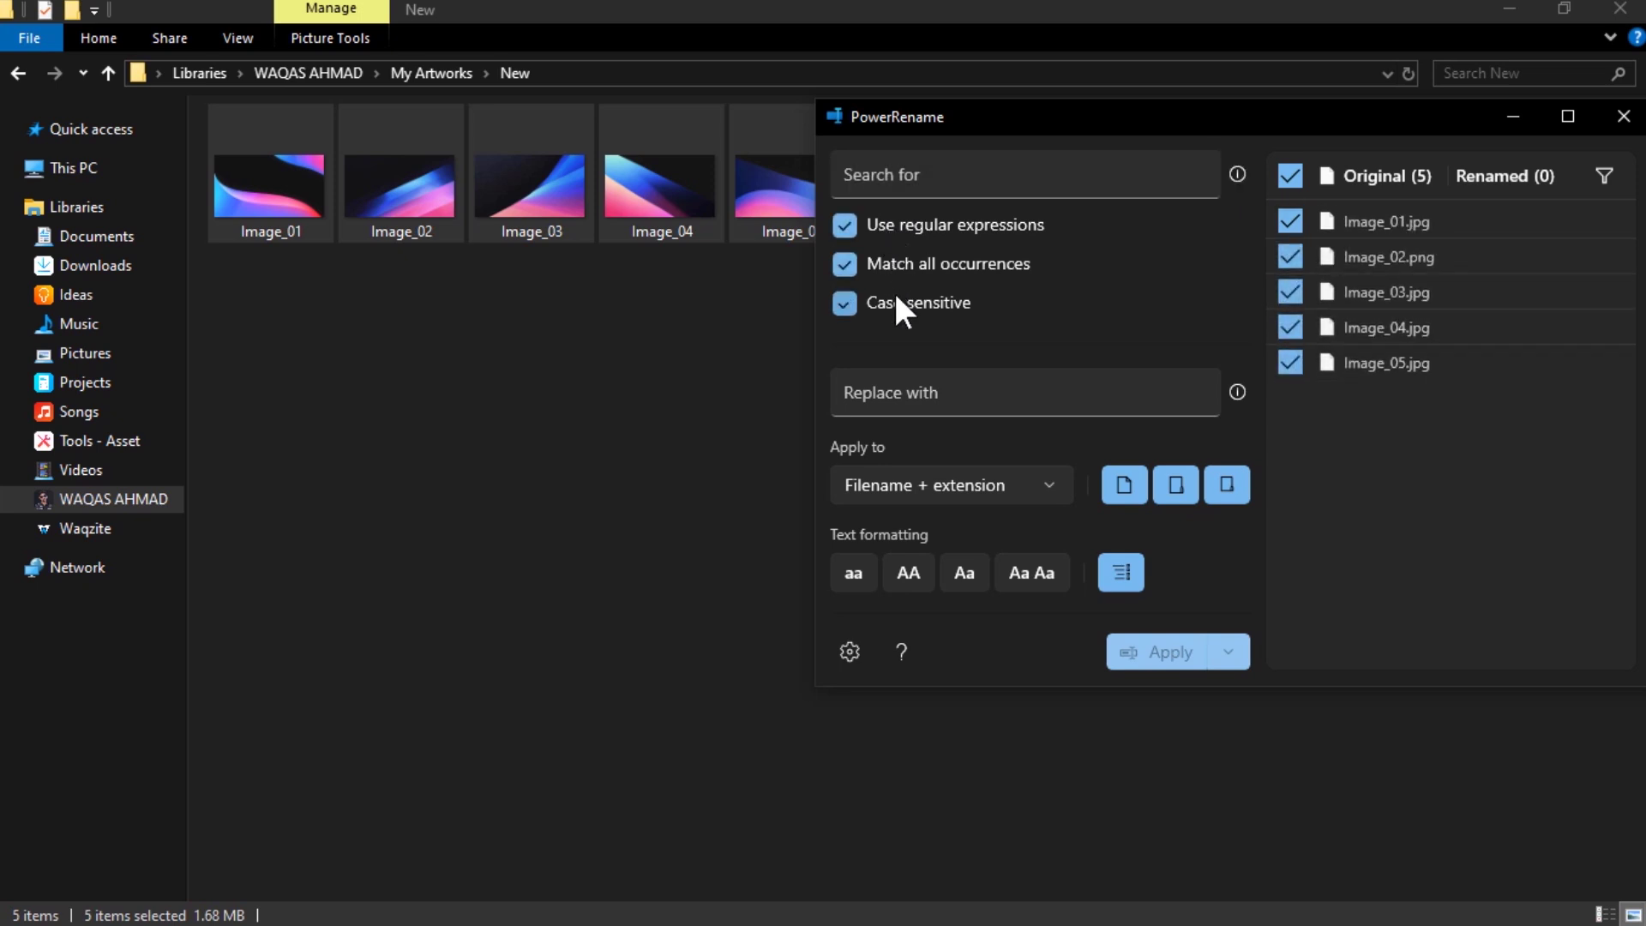
- Replace 'Image' with 'Wallpaper' in the five file names and apply the rename
{"action": "left_click", "coordinate": [930, 174]}
{"action": "type", "text": "Image"}
{"action": "key", "text": "Tab"}
{"action": "type", "text": "Wallpaper"}
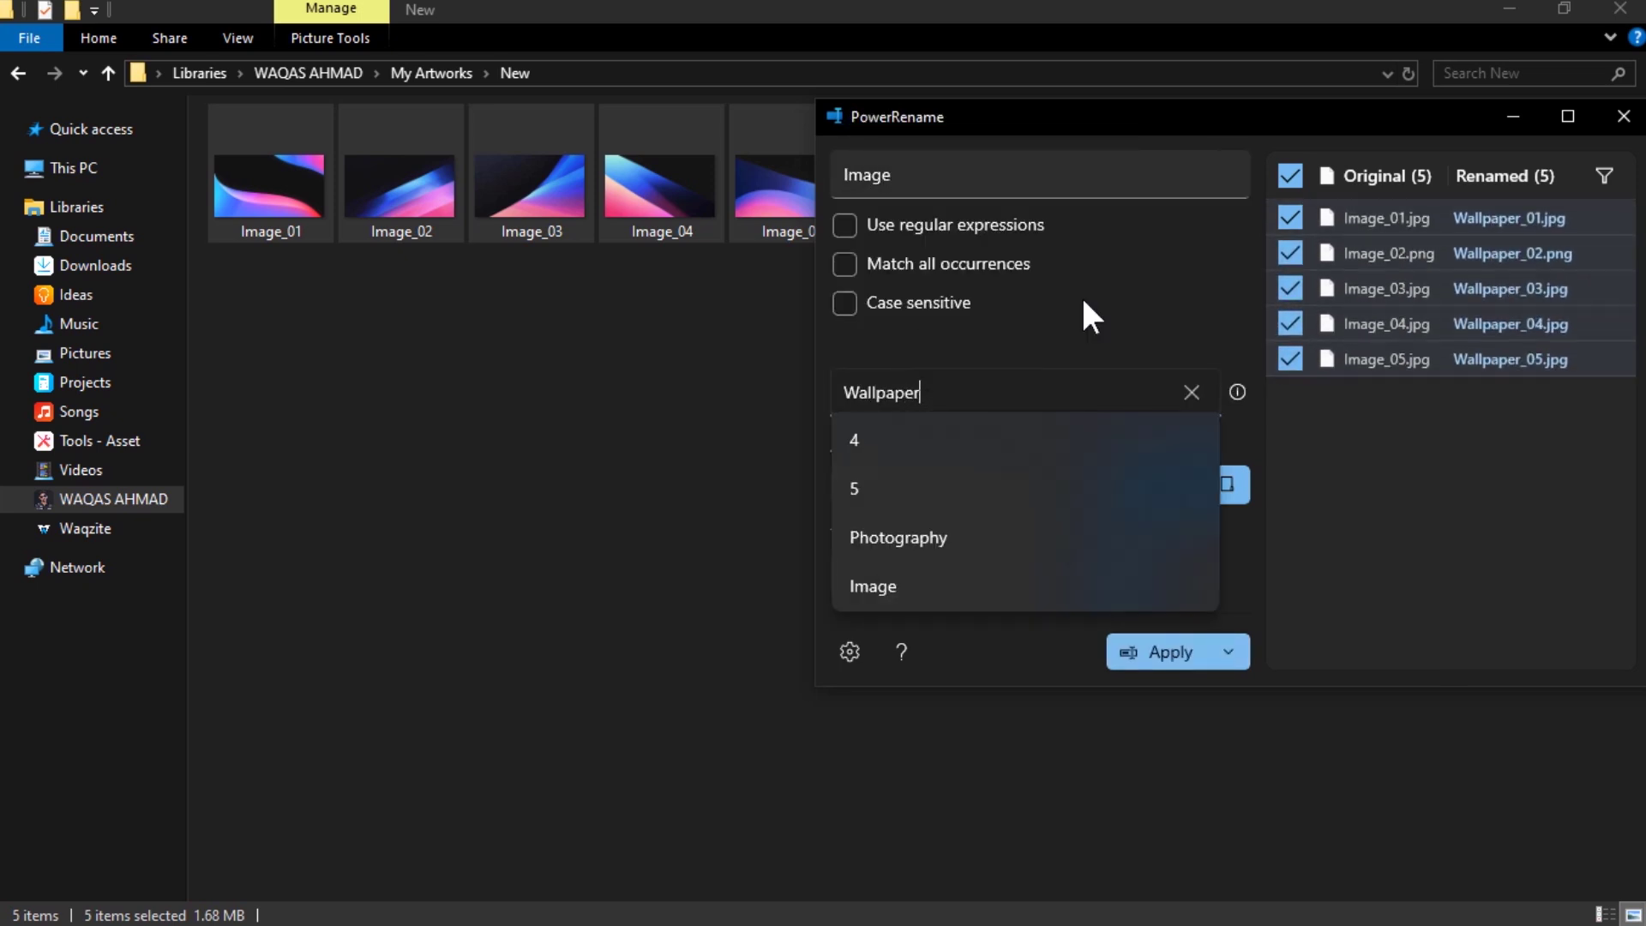
{"action": "left_click", "coordinate": [1174, 664]}
{"action": "left_click_drag", "start_coordinate": [866, 261], "coordinate": [316, 377]}
{"action": "left_click", "coordinate": [317, 386]}
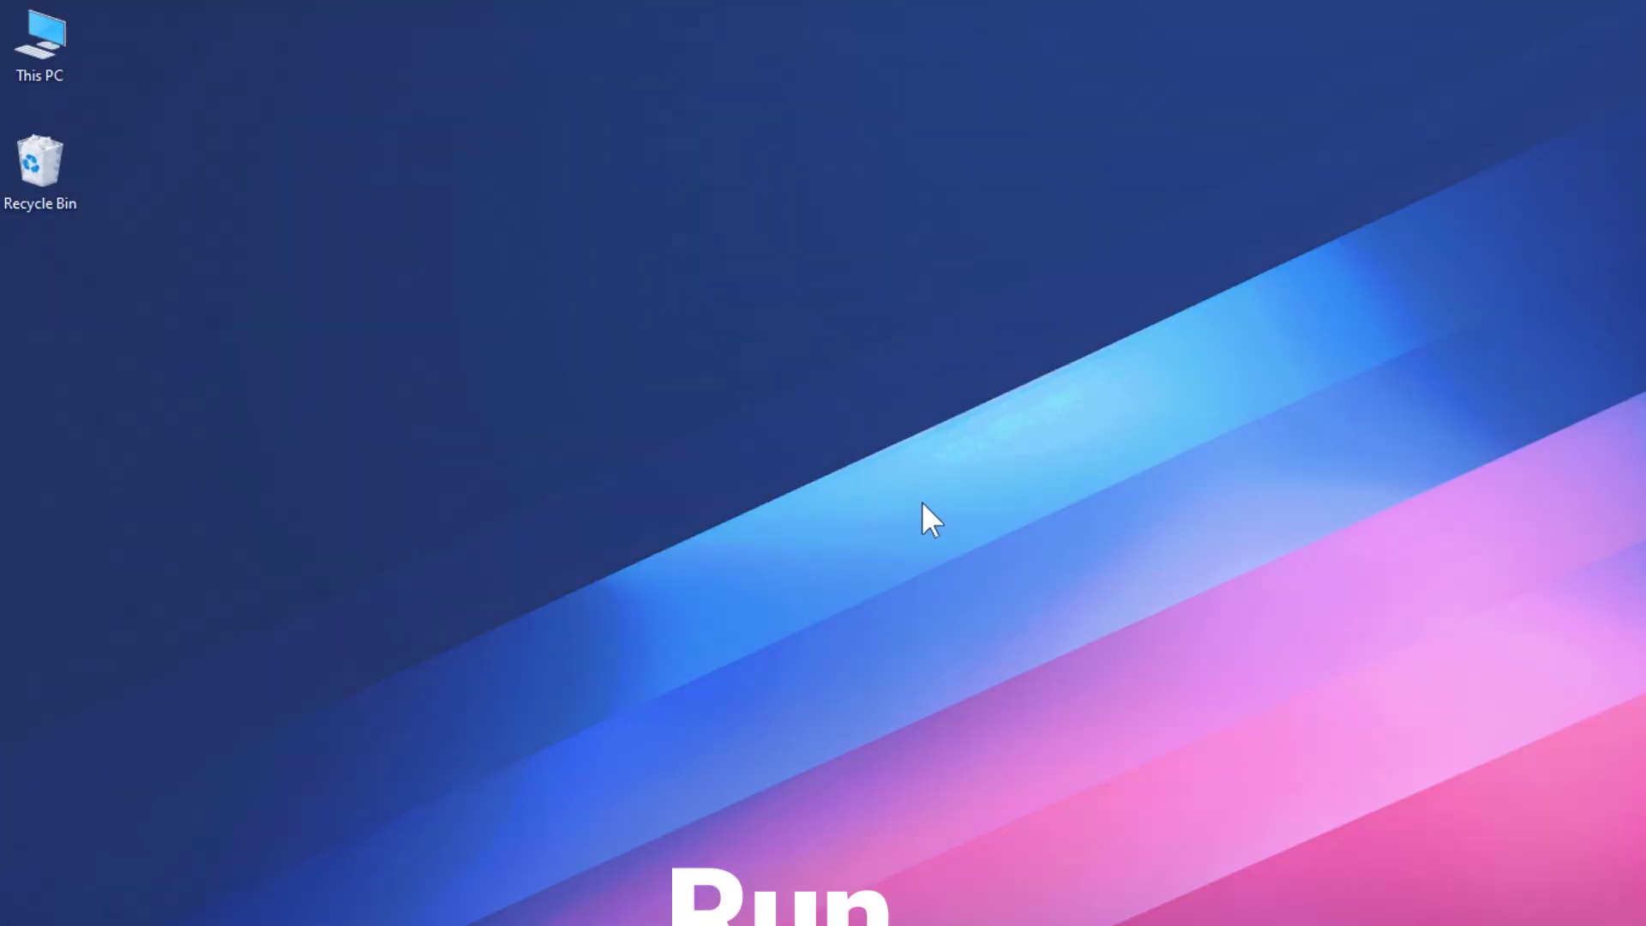
- Search PowerToys Run for 'Photography' and open the night-sky photograph
{"action": "key", "text": "alt+space"}
{"action": "type", "text": "Photography"}
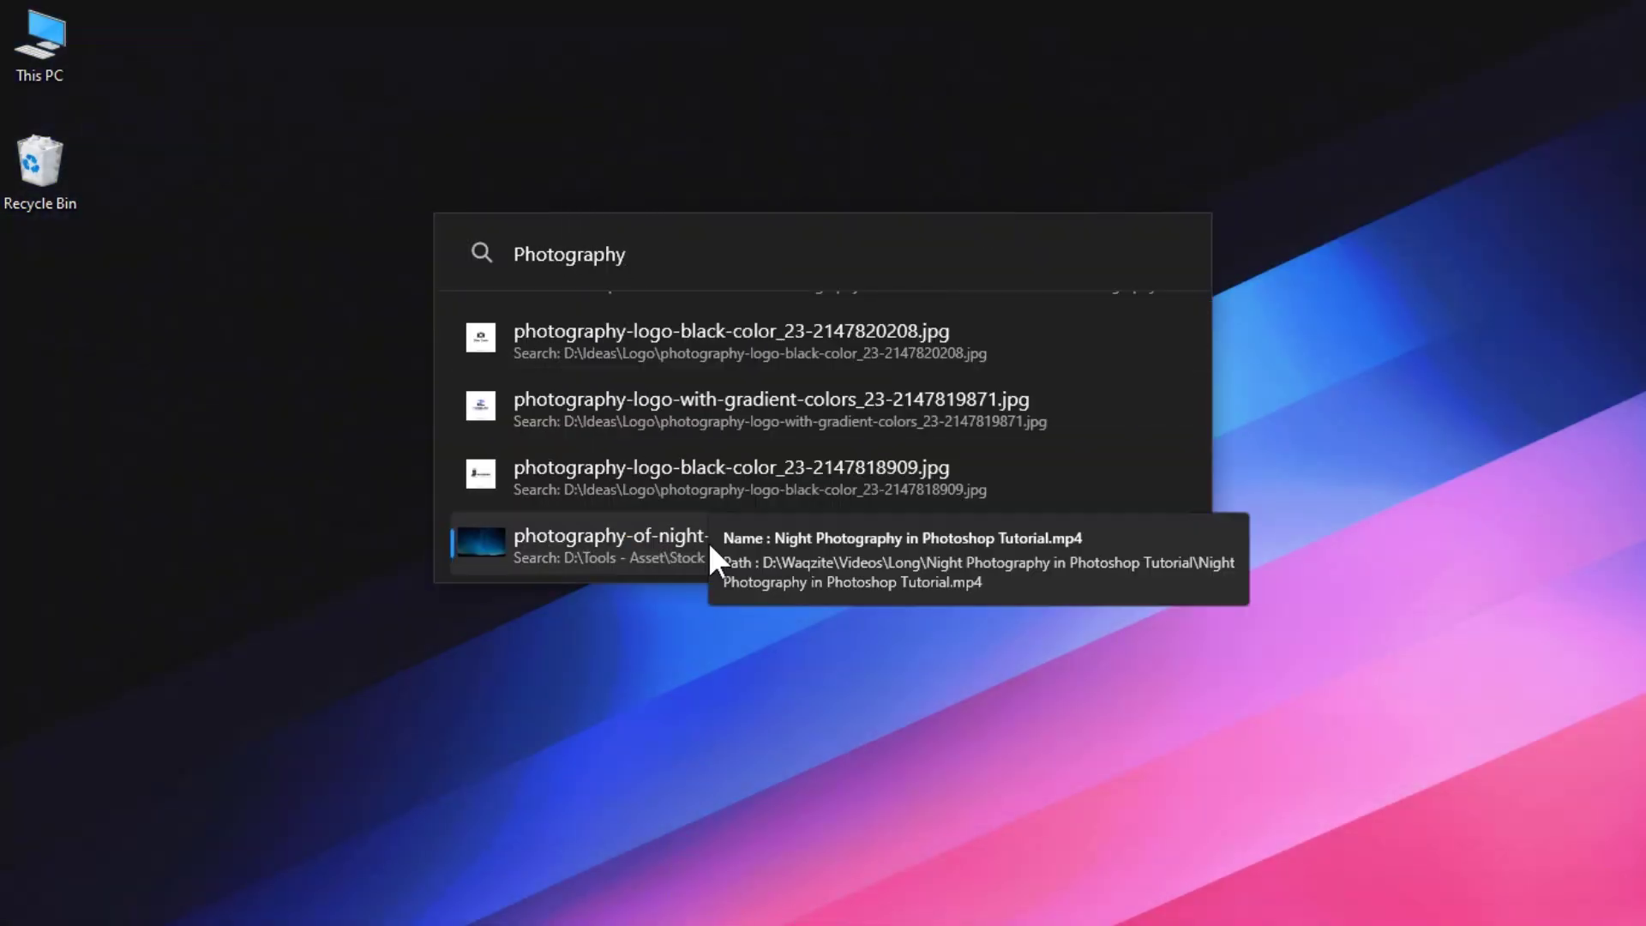
{"action": "left_click", "coordinate": [709, 546]}
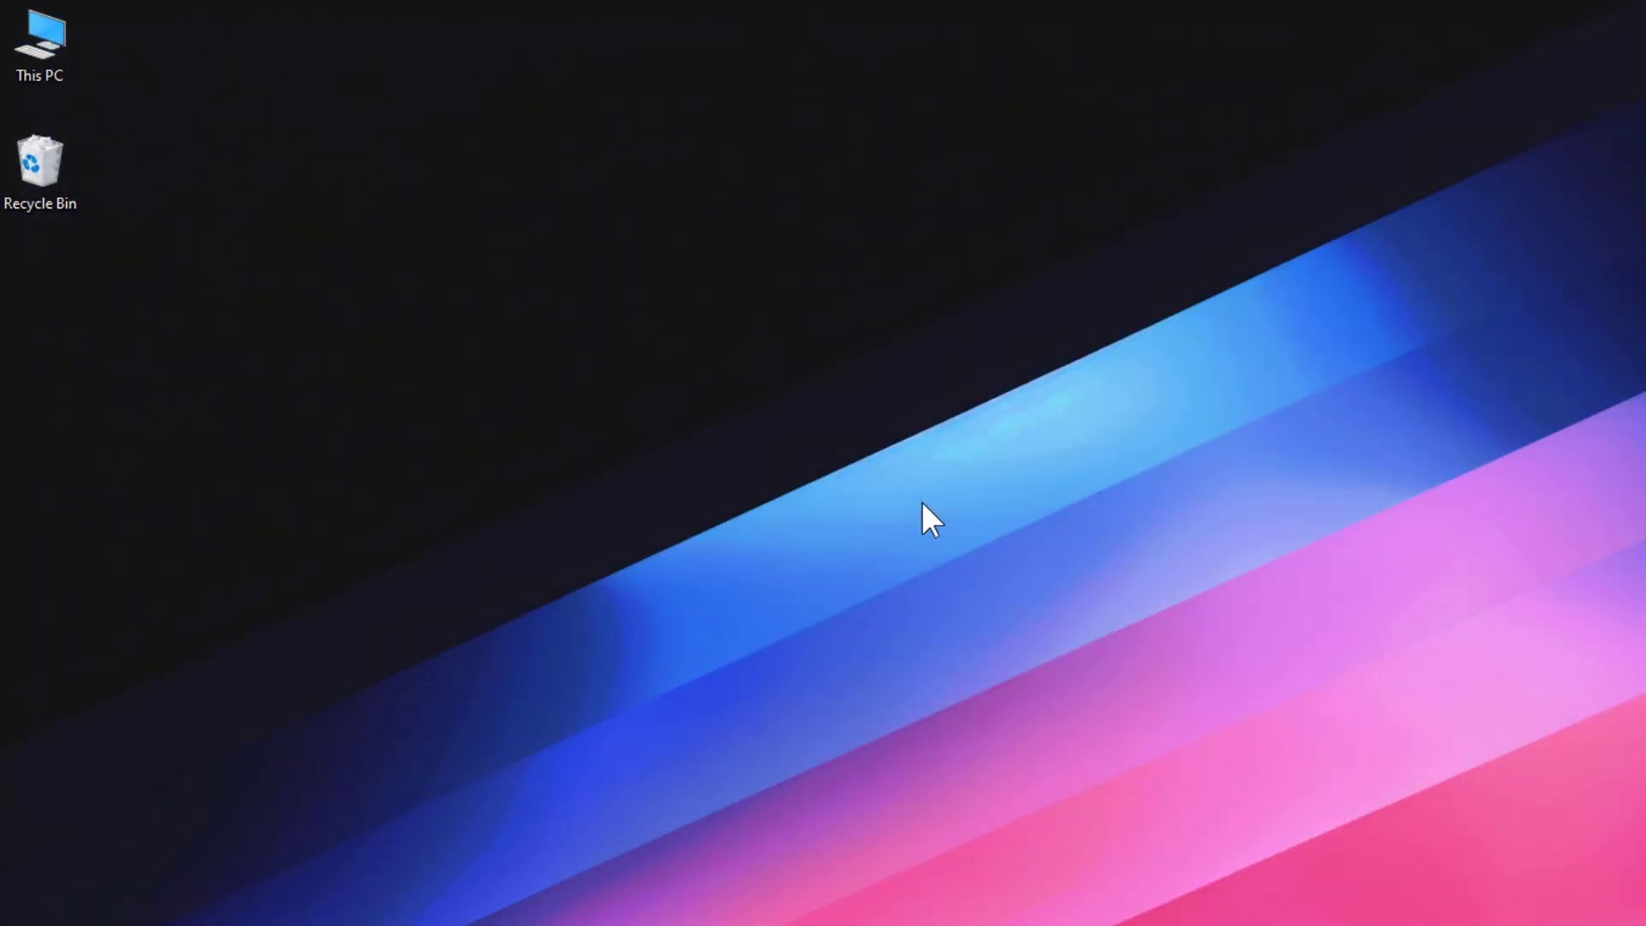
- Reopen PowerToys Run and calculate 561*6 to get 3366
{"action": "key", "text": "alt+space"}
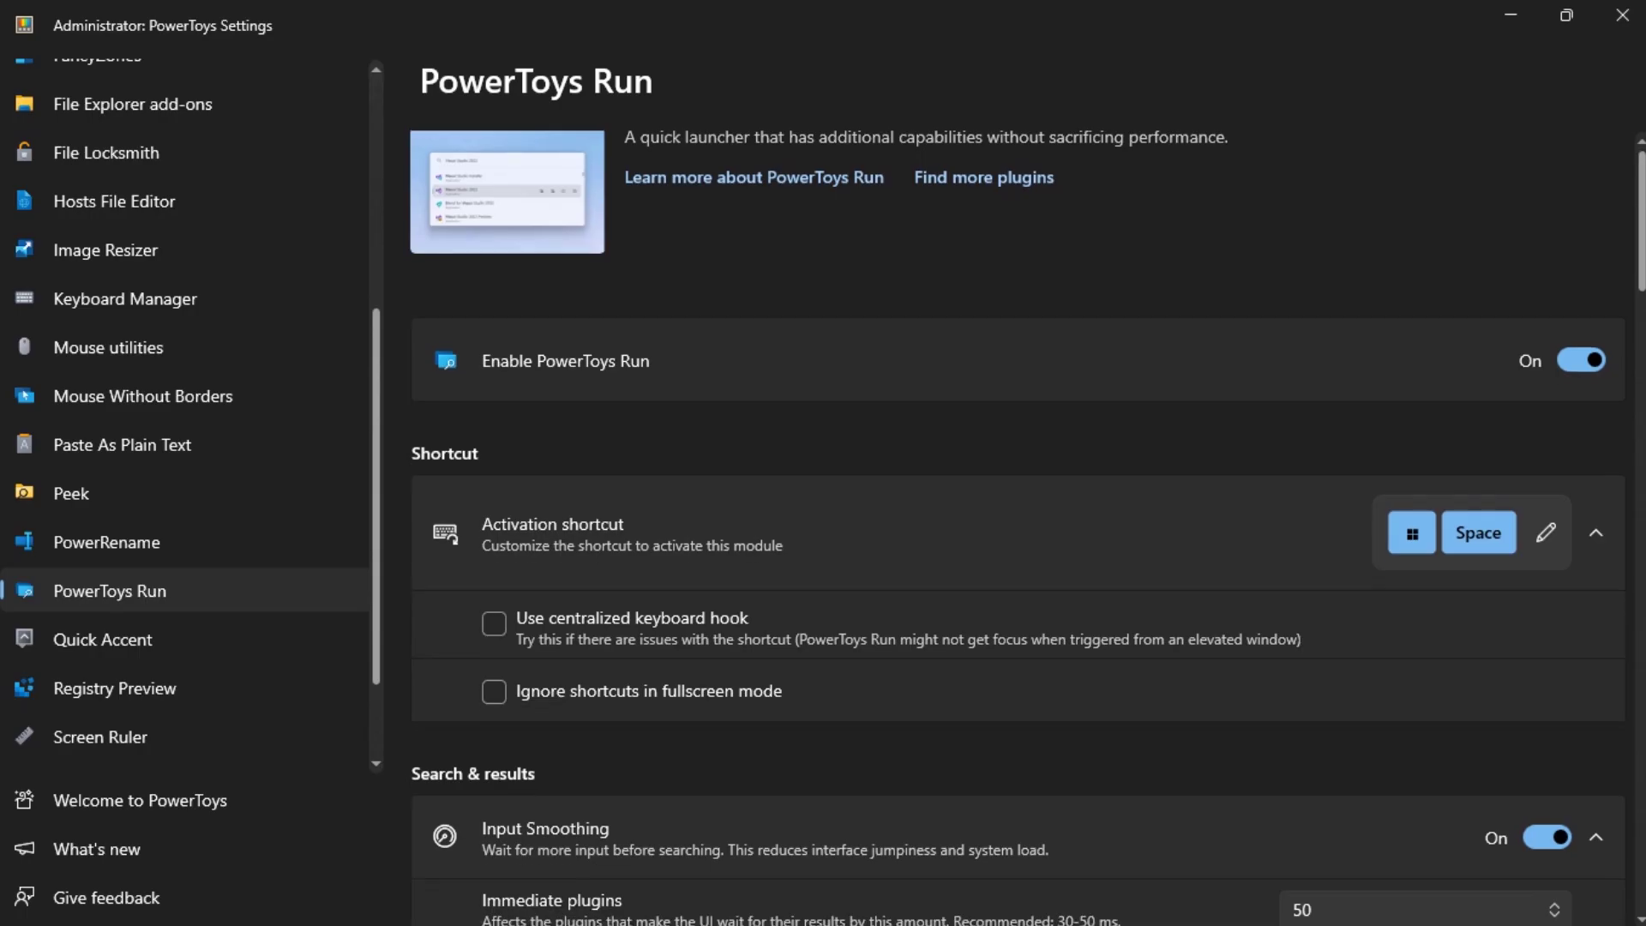
{"action": "scroll", "coordinate": [1019, 514], "scroll_direction": "down", "scroll_amount": 3}
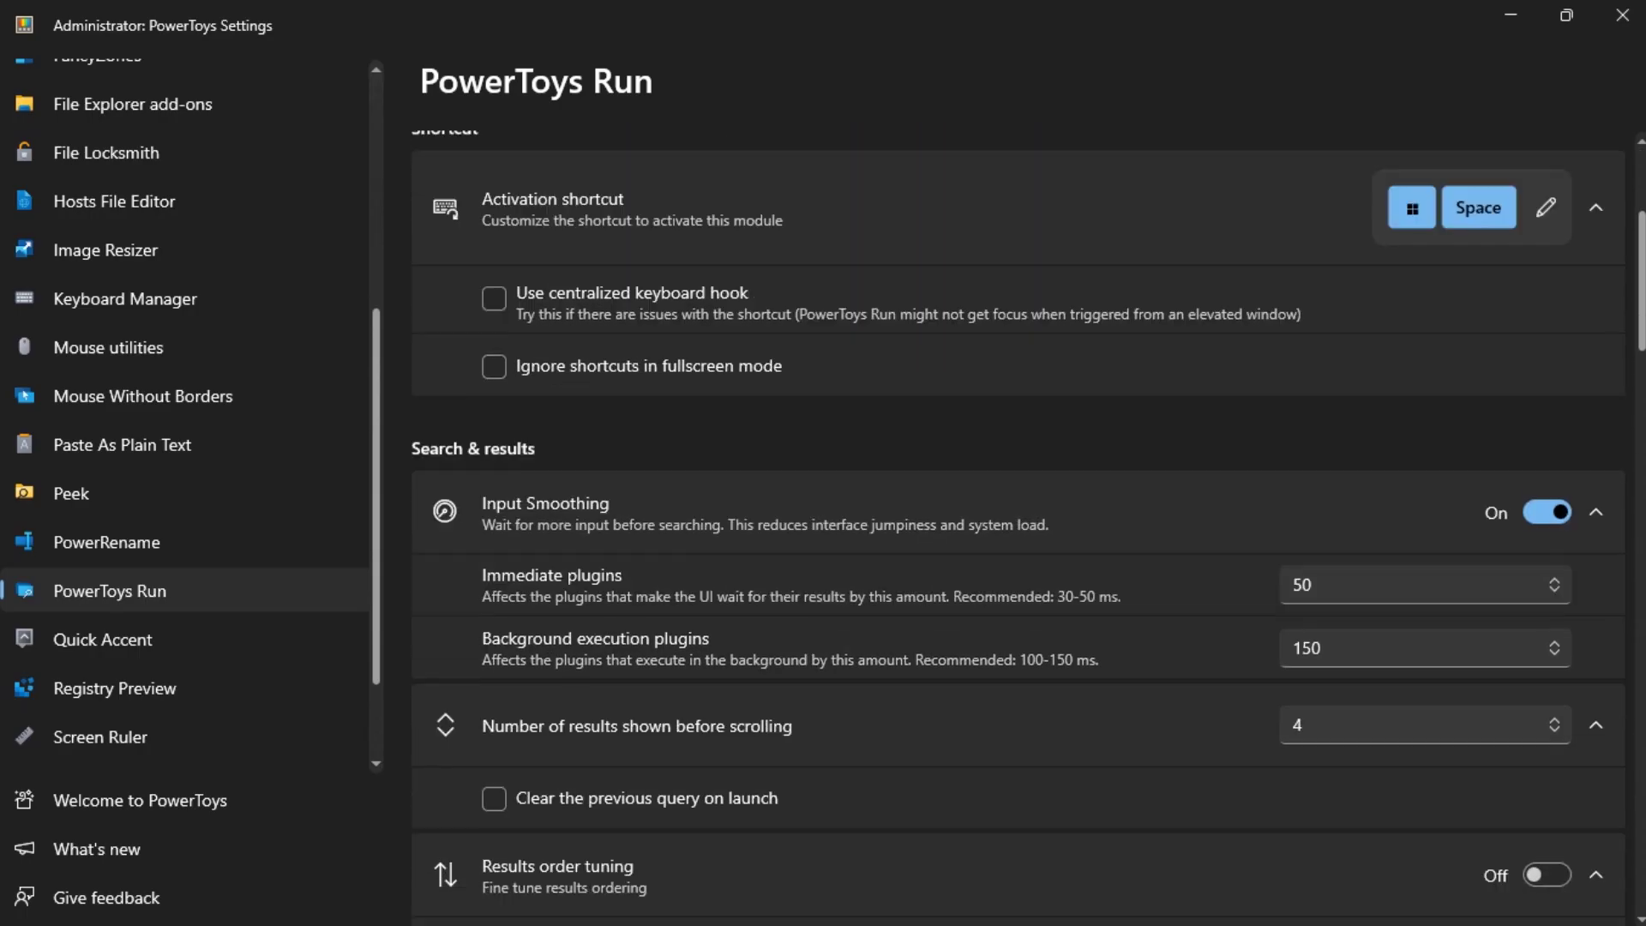
{"action": "scroll", "coordinate": [1562, 619], "scroll_direction": "down", "scroll_amount": 10}
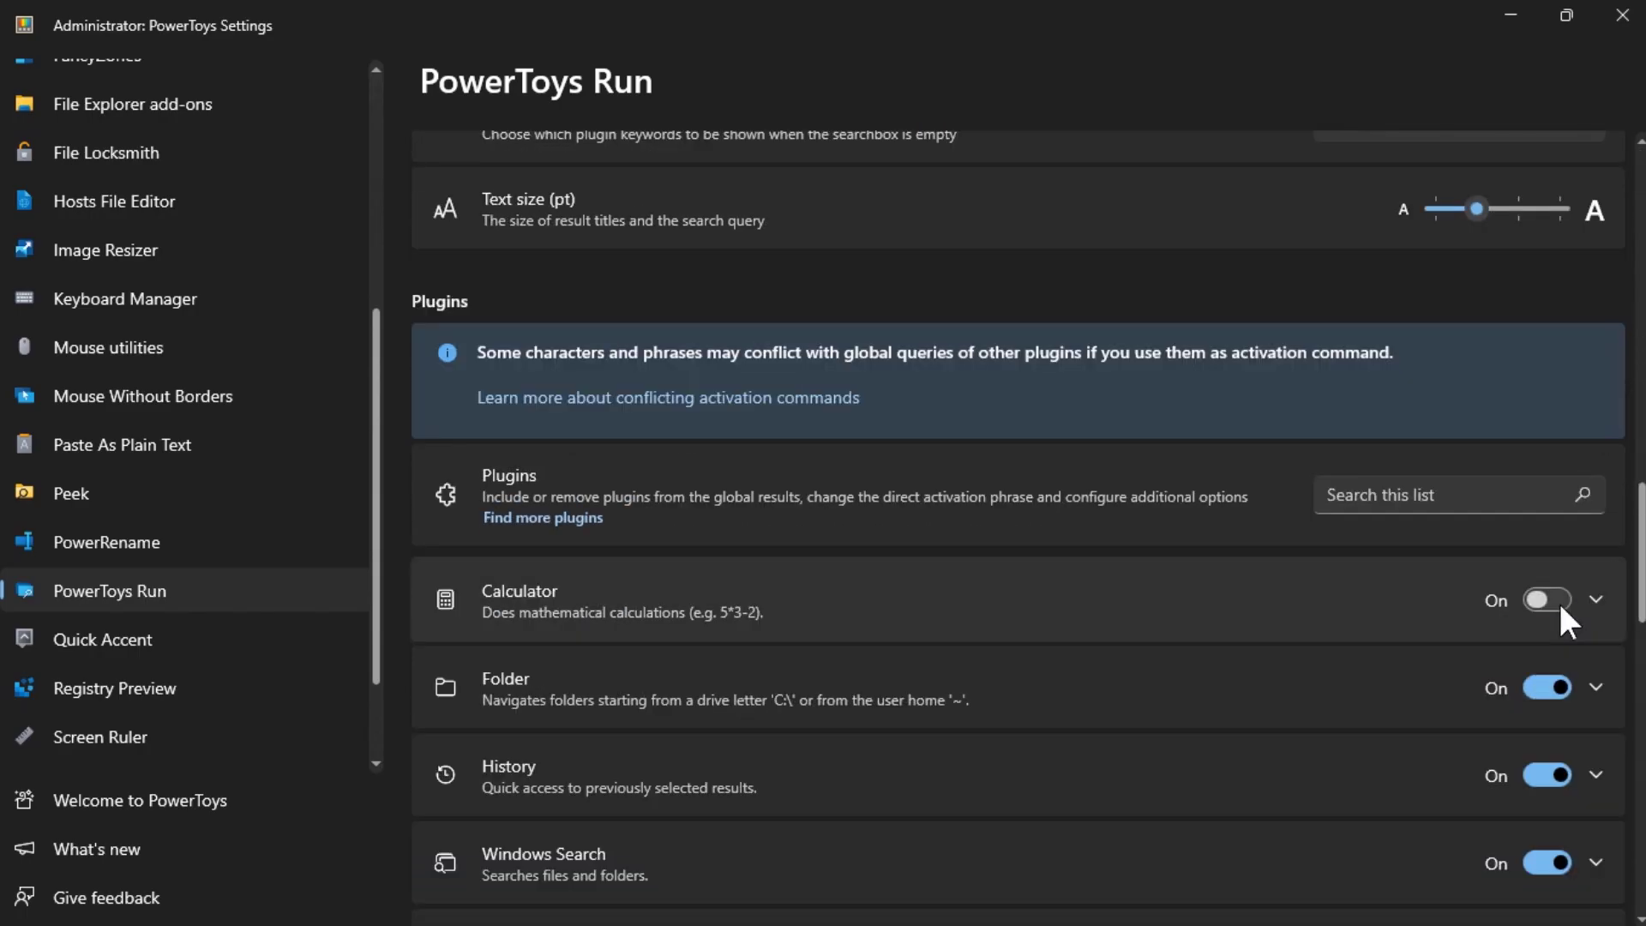
{"action": "type", "text": "561*6"}
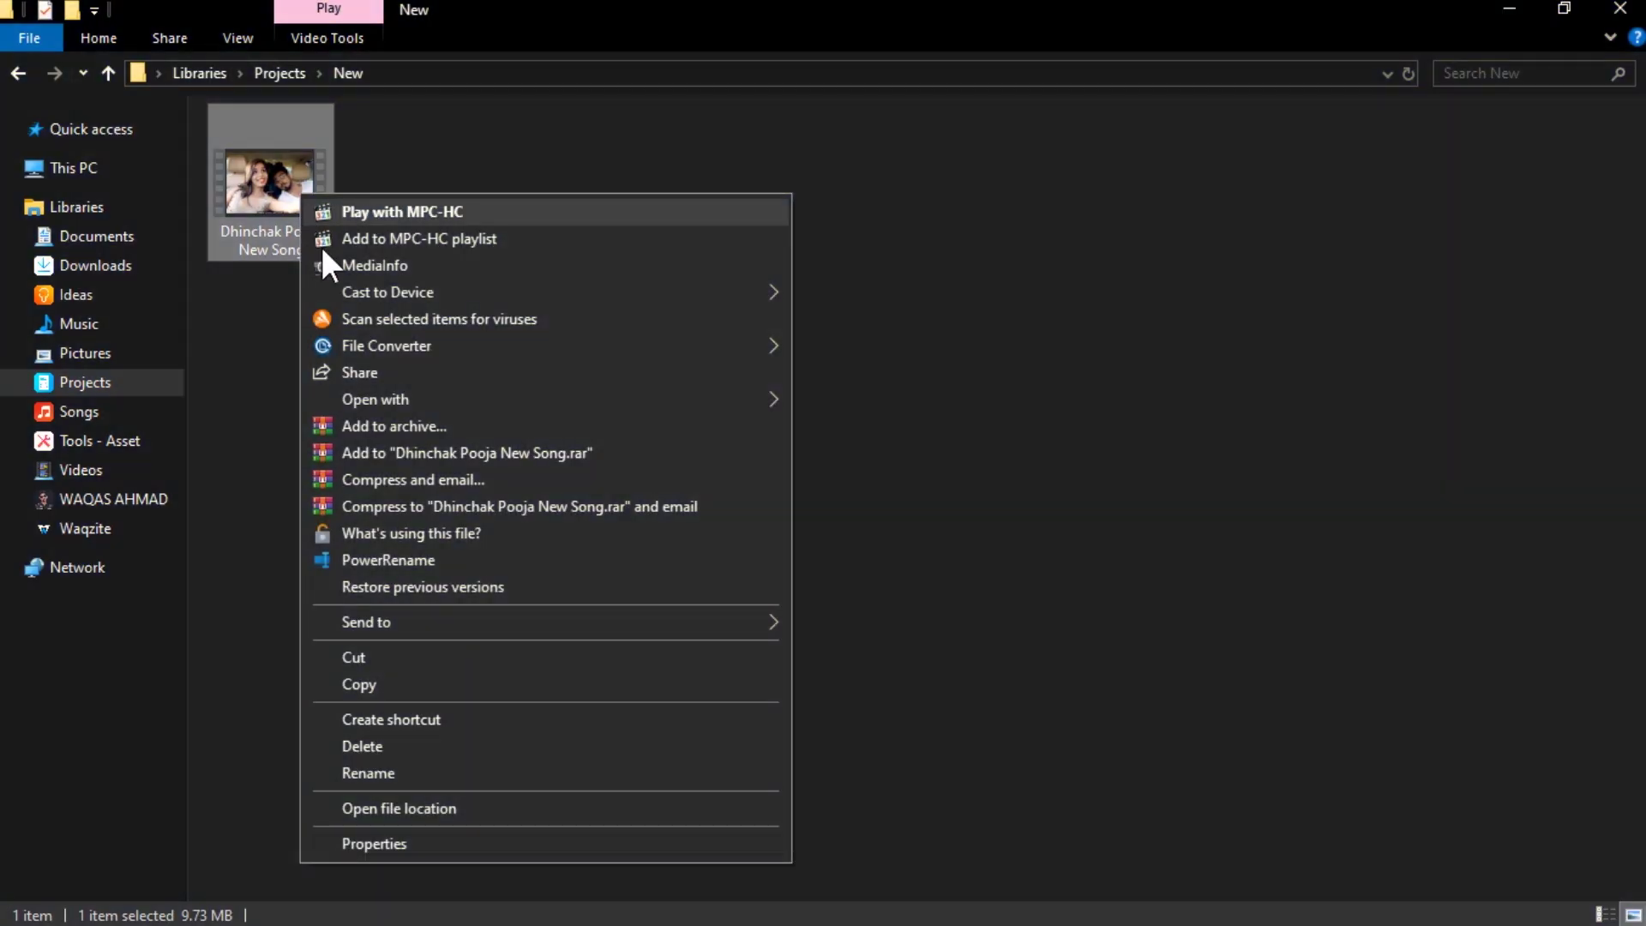
- Try deleting the Dhinchak Pooja New Song video, retrying after the file-in-use warning
{"action": "left_click", "coordinate": [431, 747]}
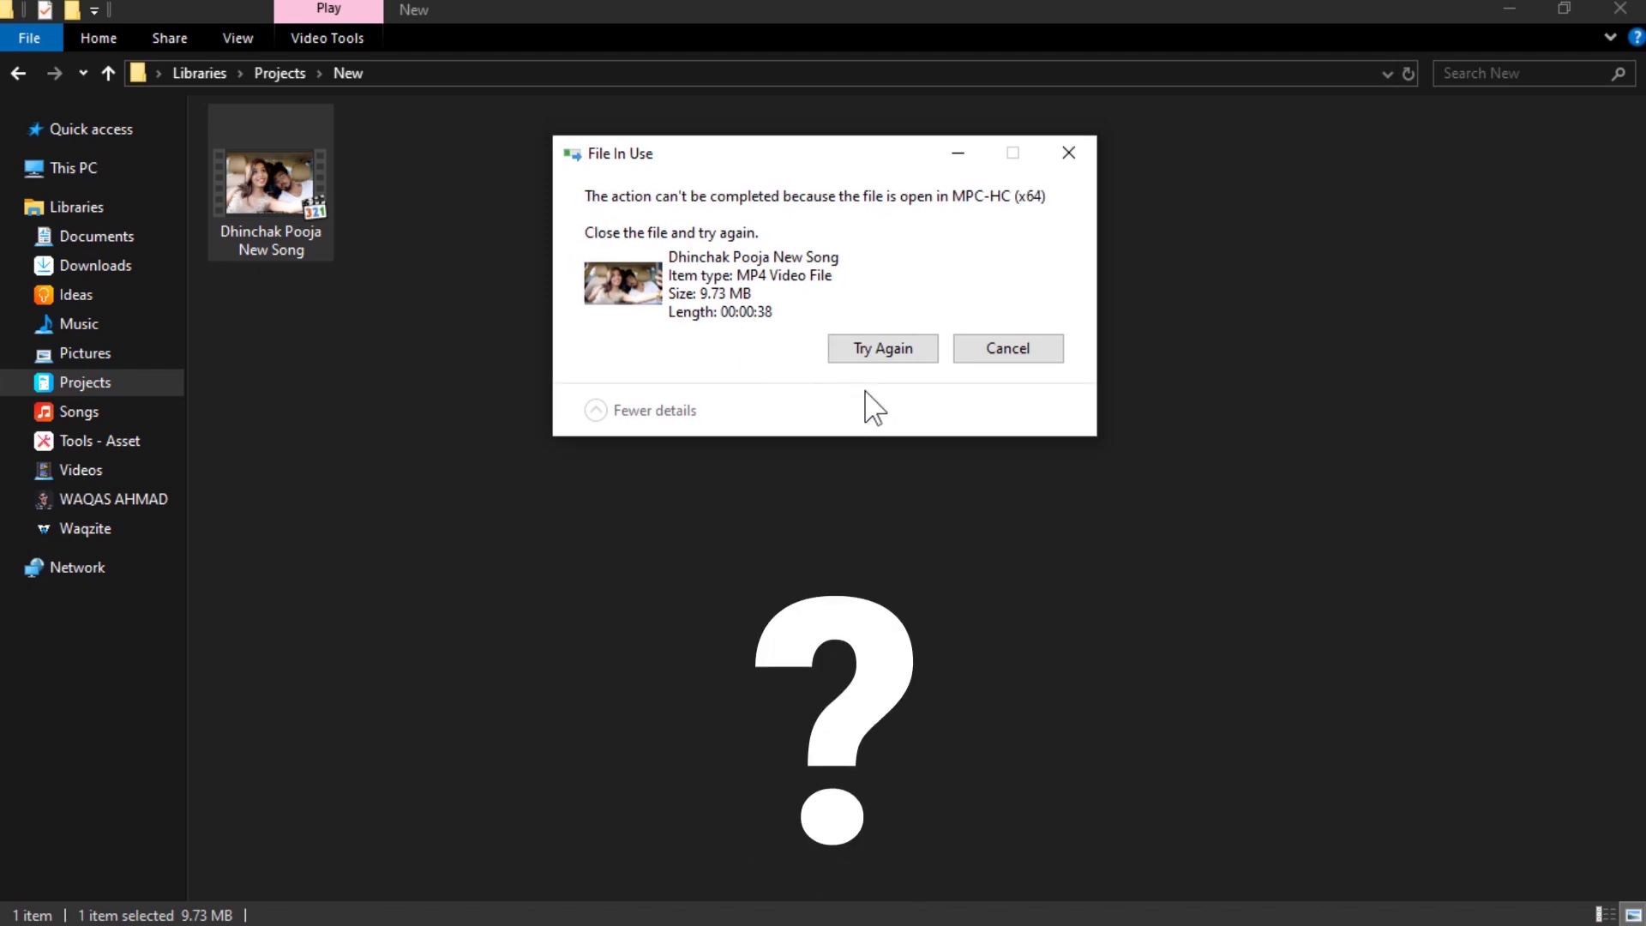
{"action": "left_click", "coordinate": [890, 368]}
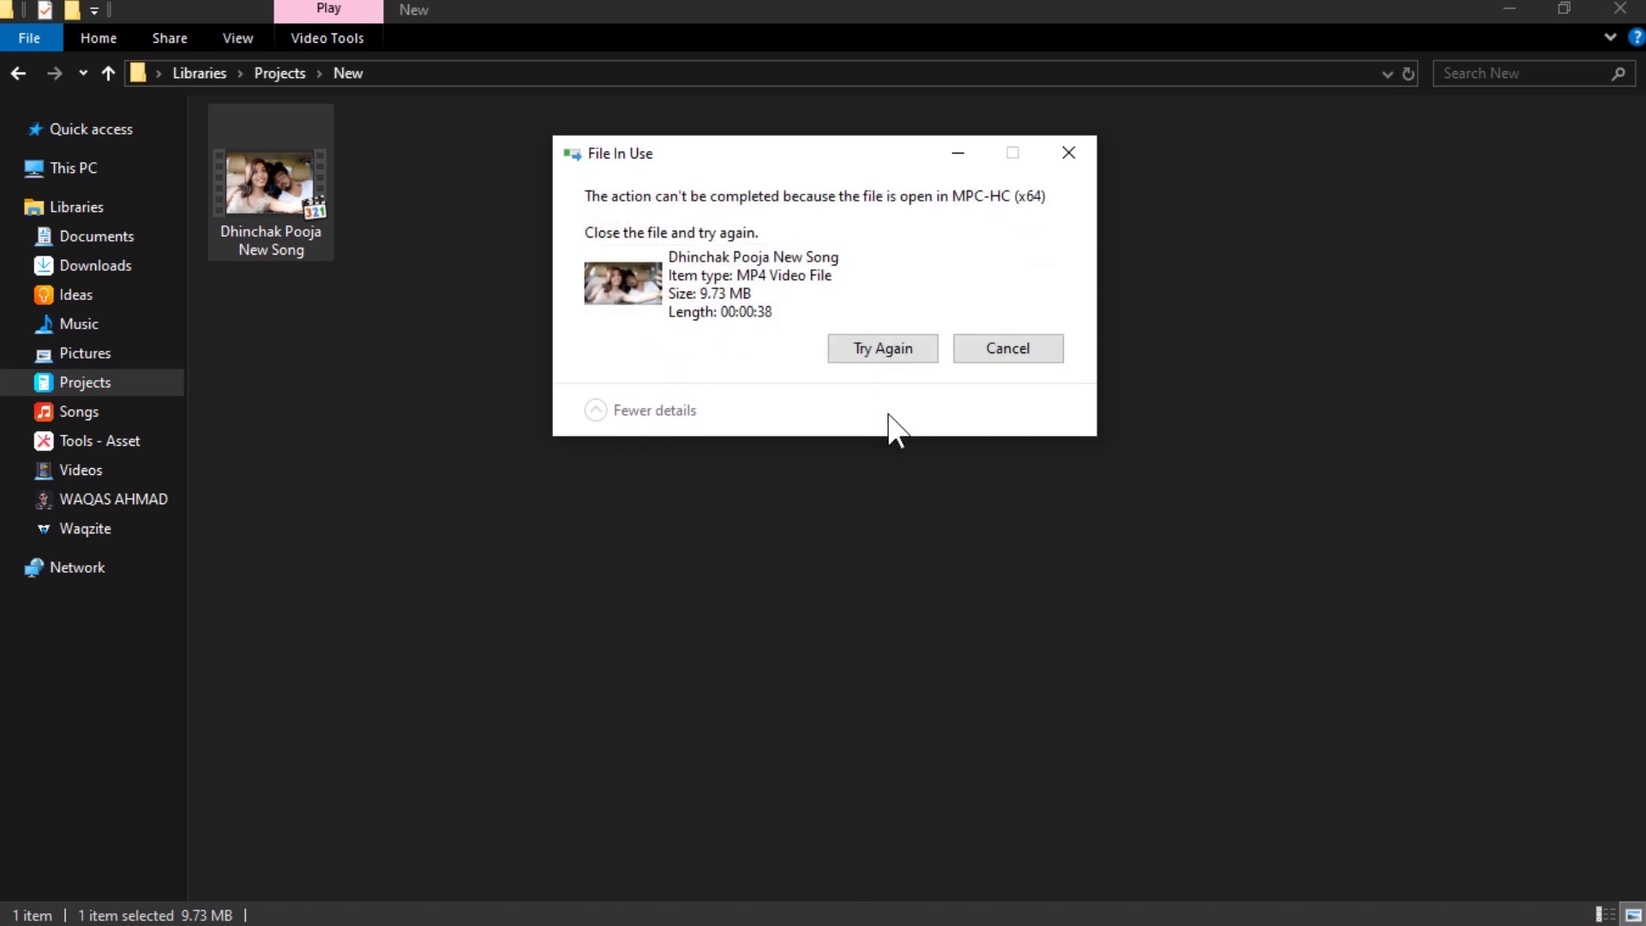
{"action": "left_click", "coordinate": [889, 366]}
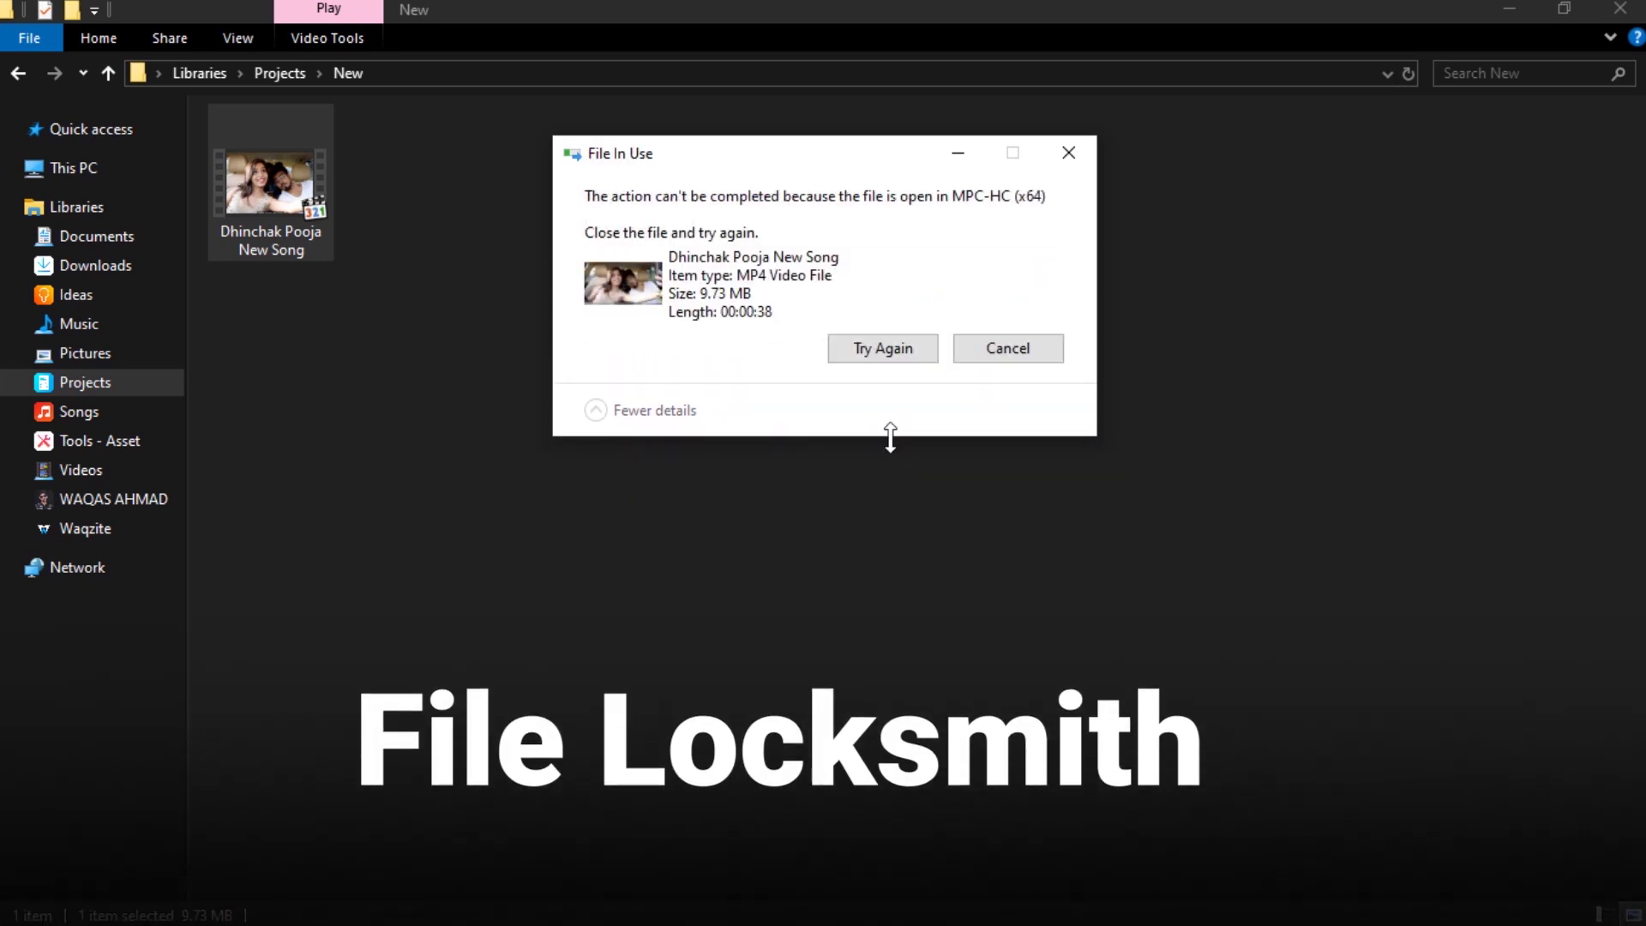
- End the mpc-hc64.exe lock via File Locksmith, then delete the freed video
{"action": "right_click", "coordinate": [306, 184]}
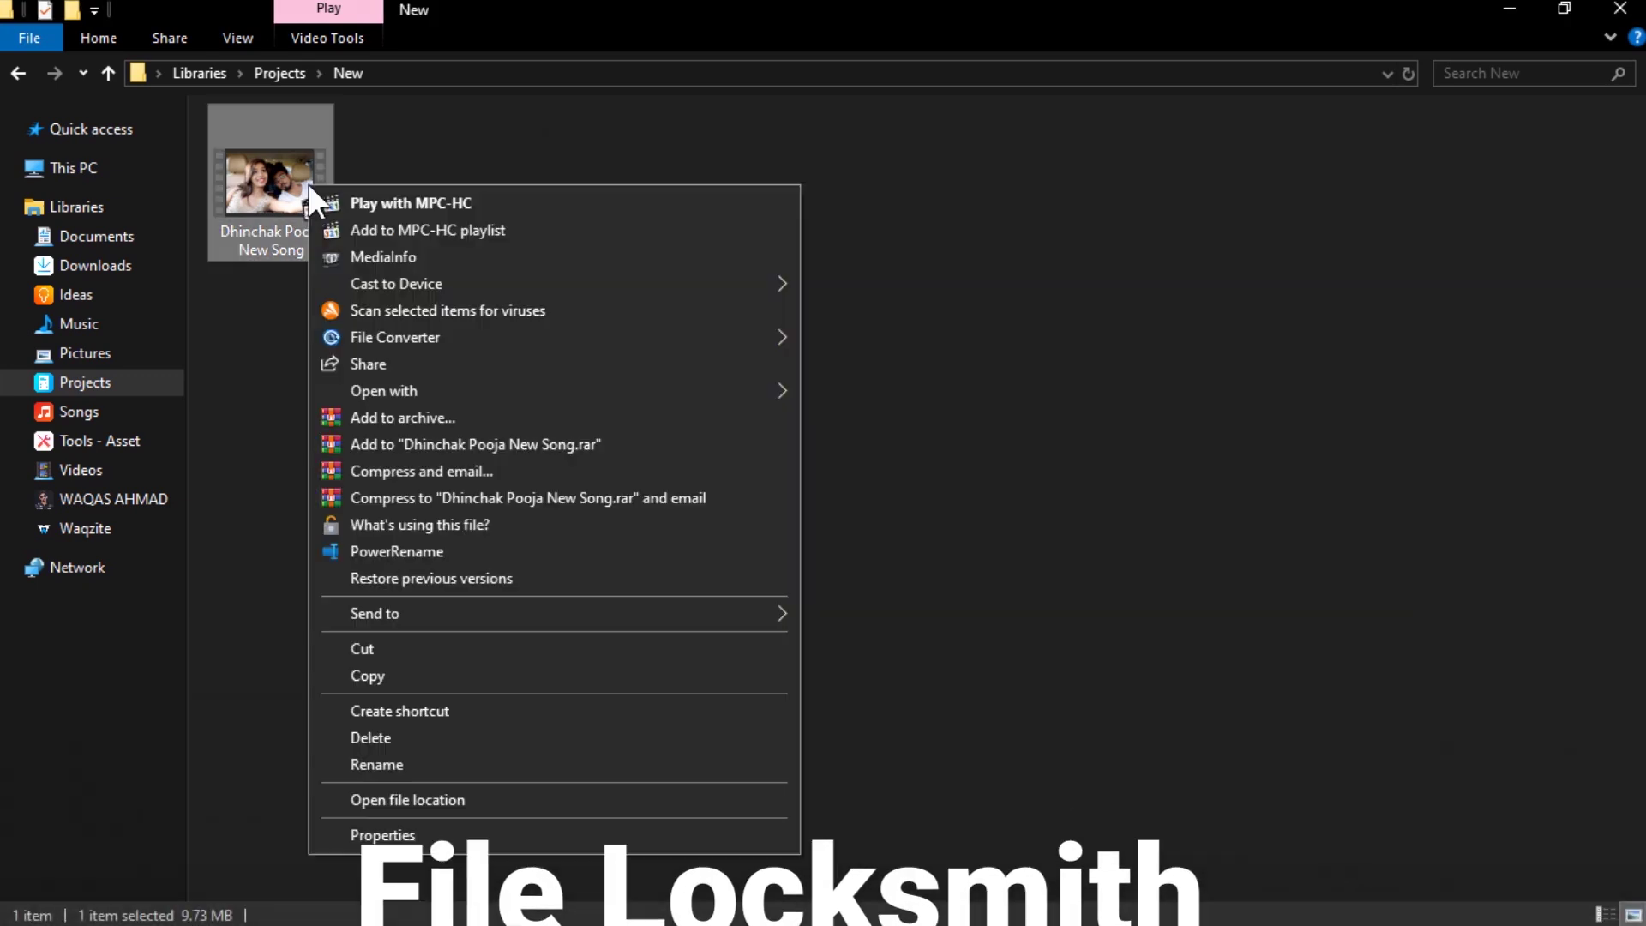
{"action": "left_click", "coordinate": [525, 526]}
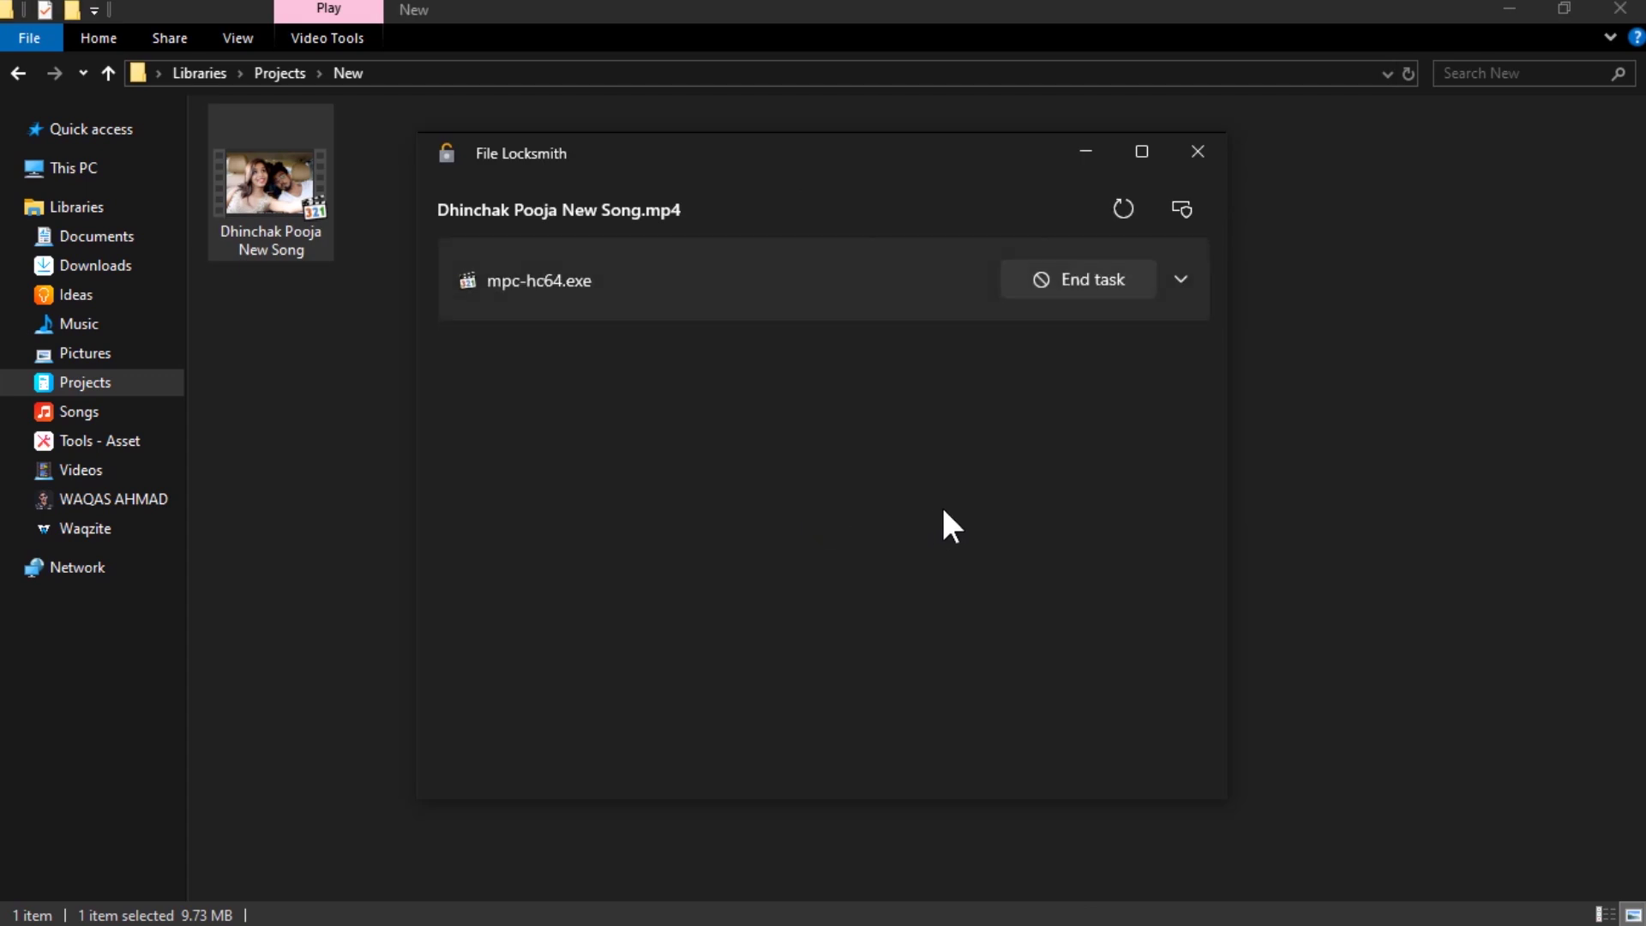
{"action": "left_click", "coordinate": [1081, 278]}
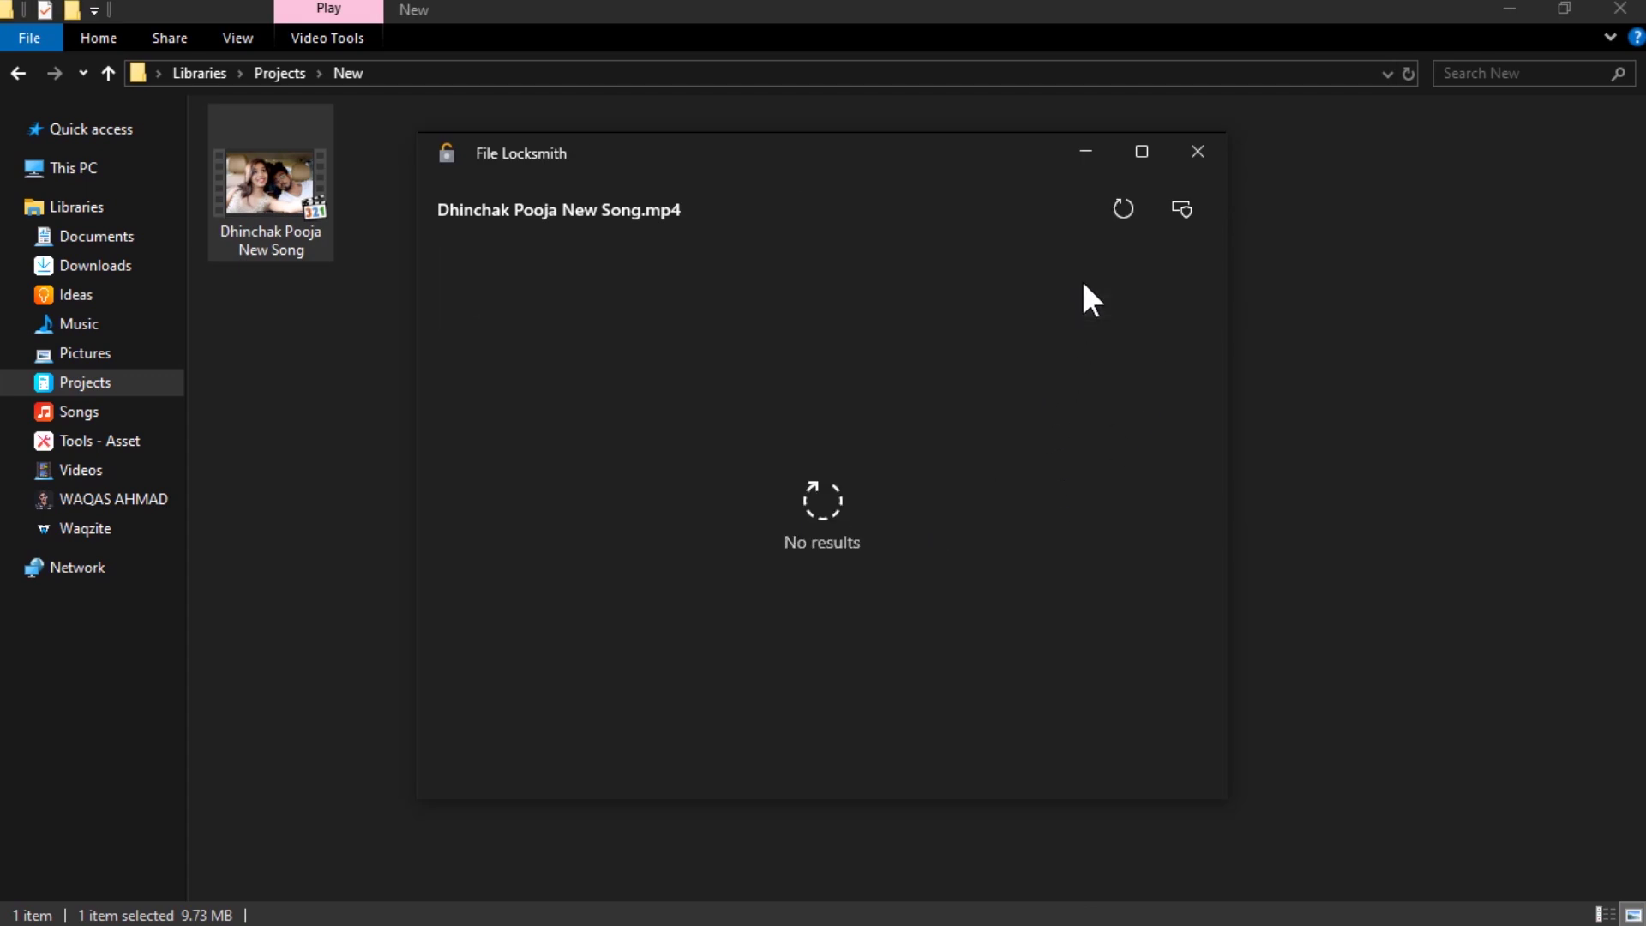
{"action": "left_click", "coordinate": [1198, 151]}
{"action": "right_click", "coordinate": [283, 184]}
{"action": "left_click", "coordinate": [403, 738]}
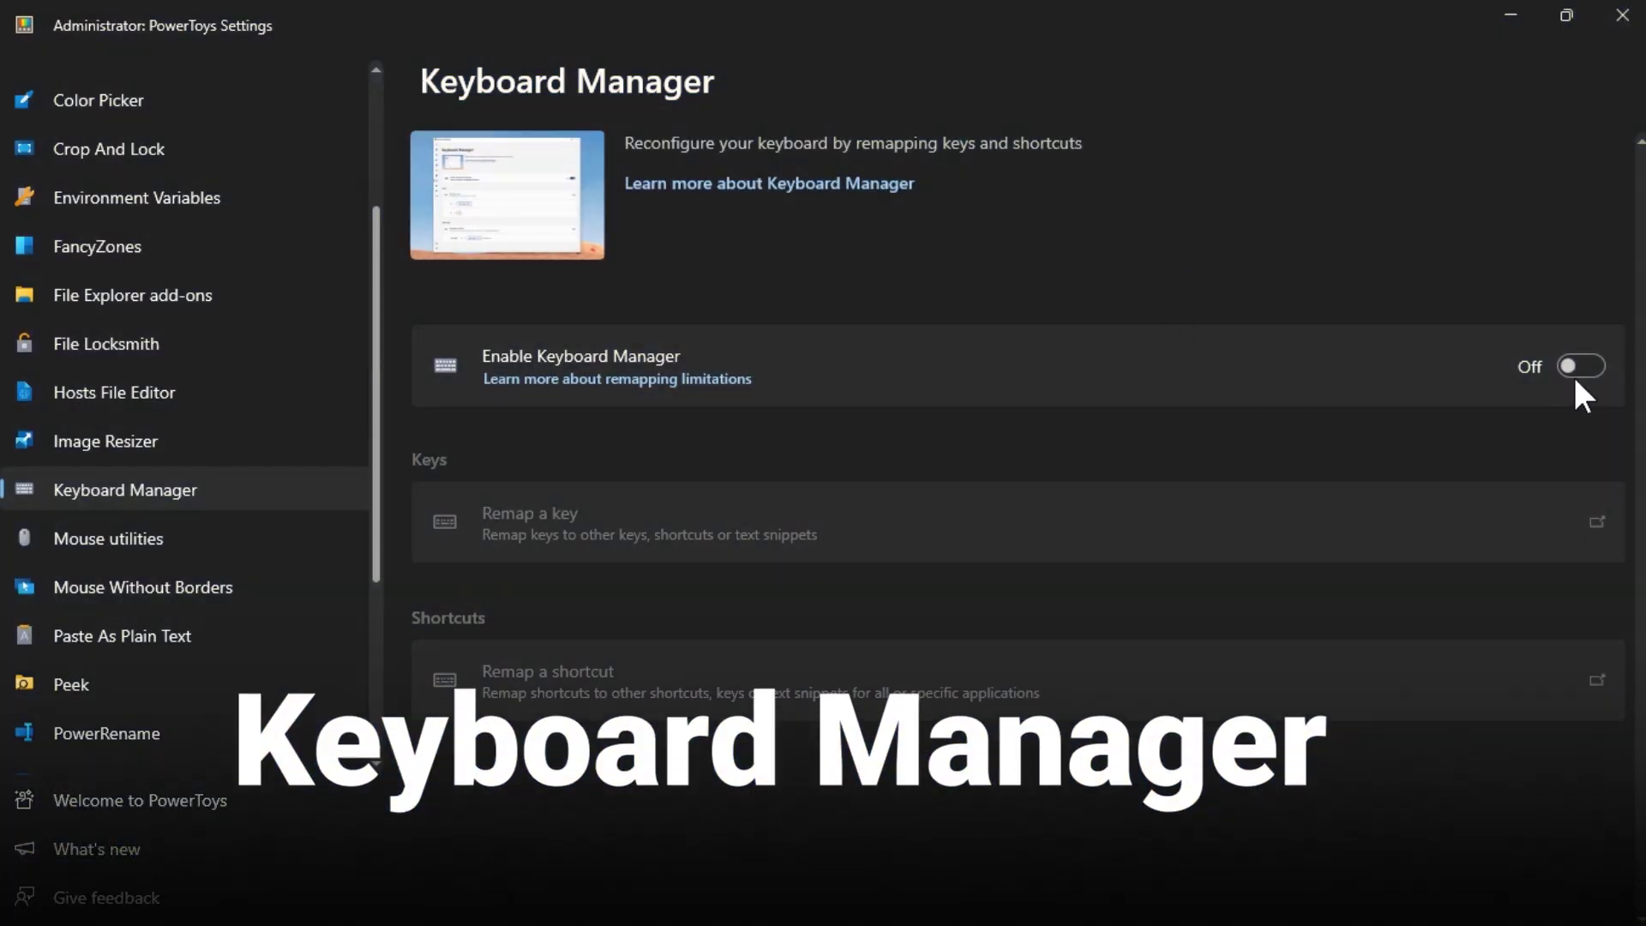
- Enable Keyboard Manager and add a key remapping so G sends L
{"action": "left_click", "coordinate": [1581, 367]}
{"action": "left_click", "coordinate": [1074, 522]}
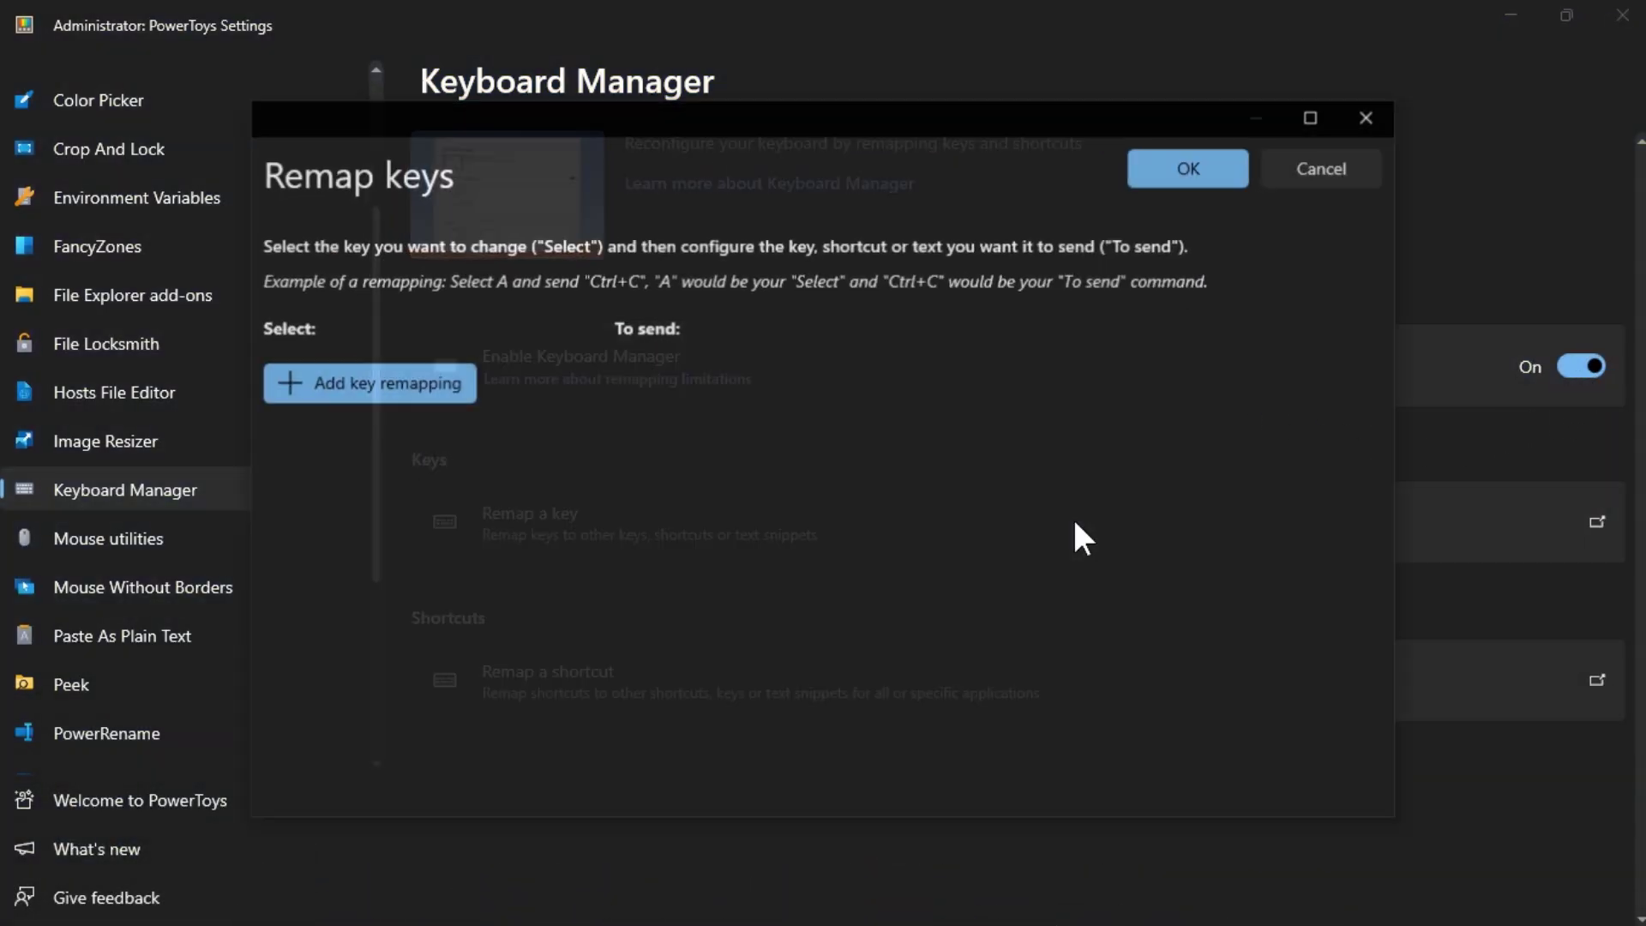
{"action": "left_click", "coordinate": [458, 396]}
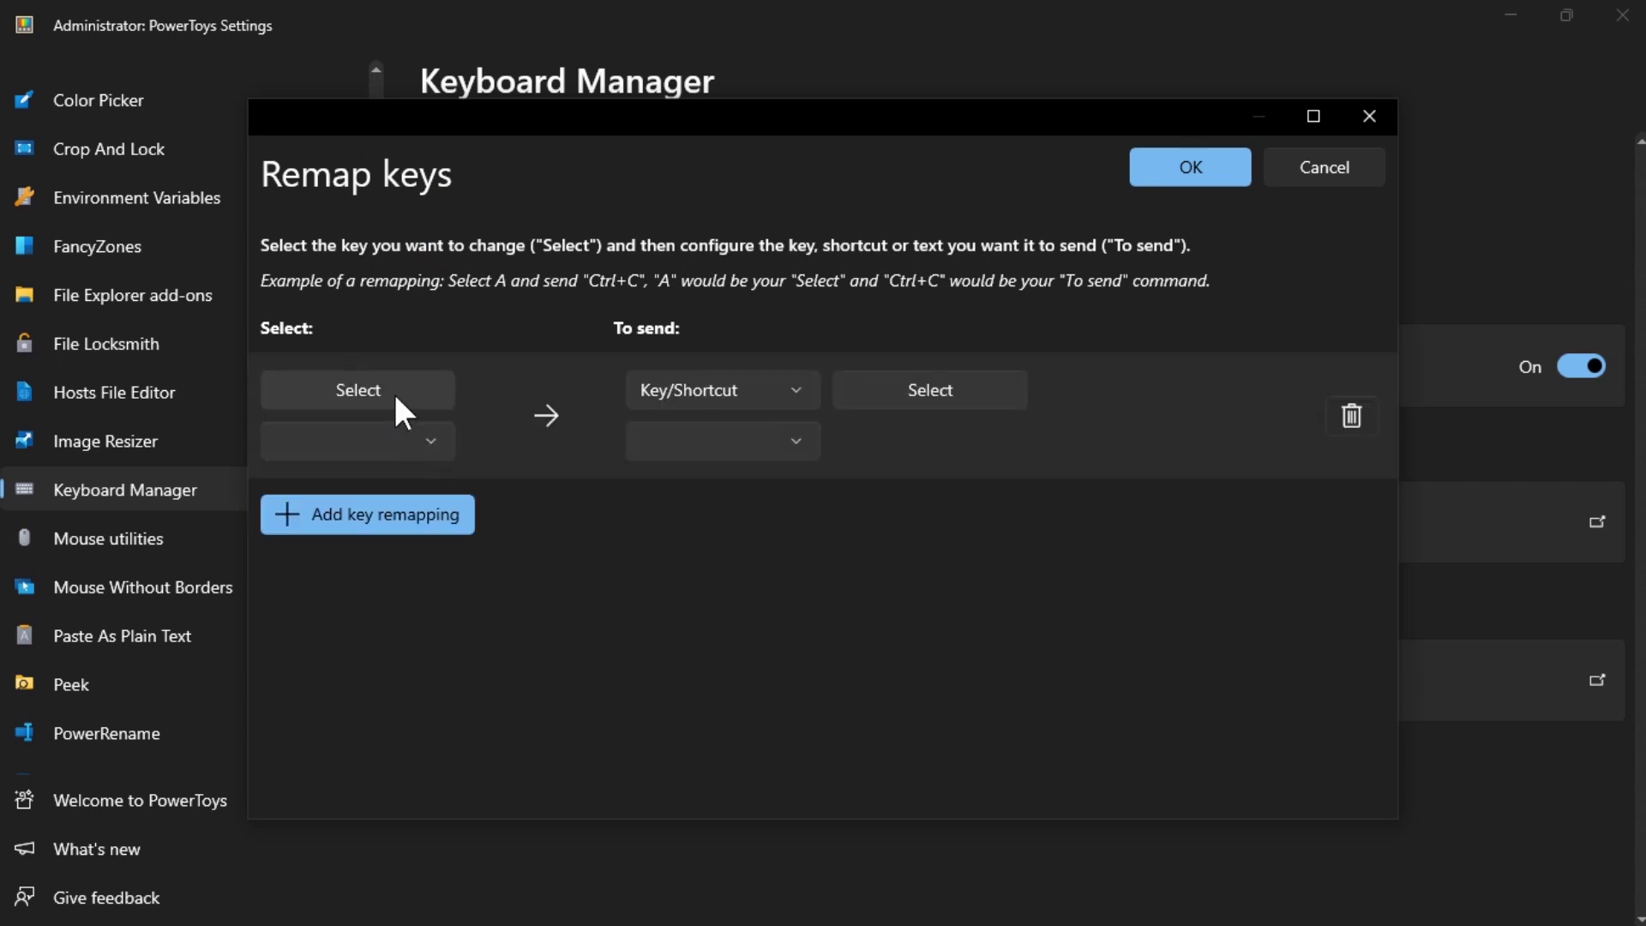
{"action": "left_click", "coordinate": [395, 396]}
{"action": "key", "text": "ctrl"}
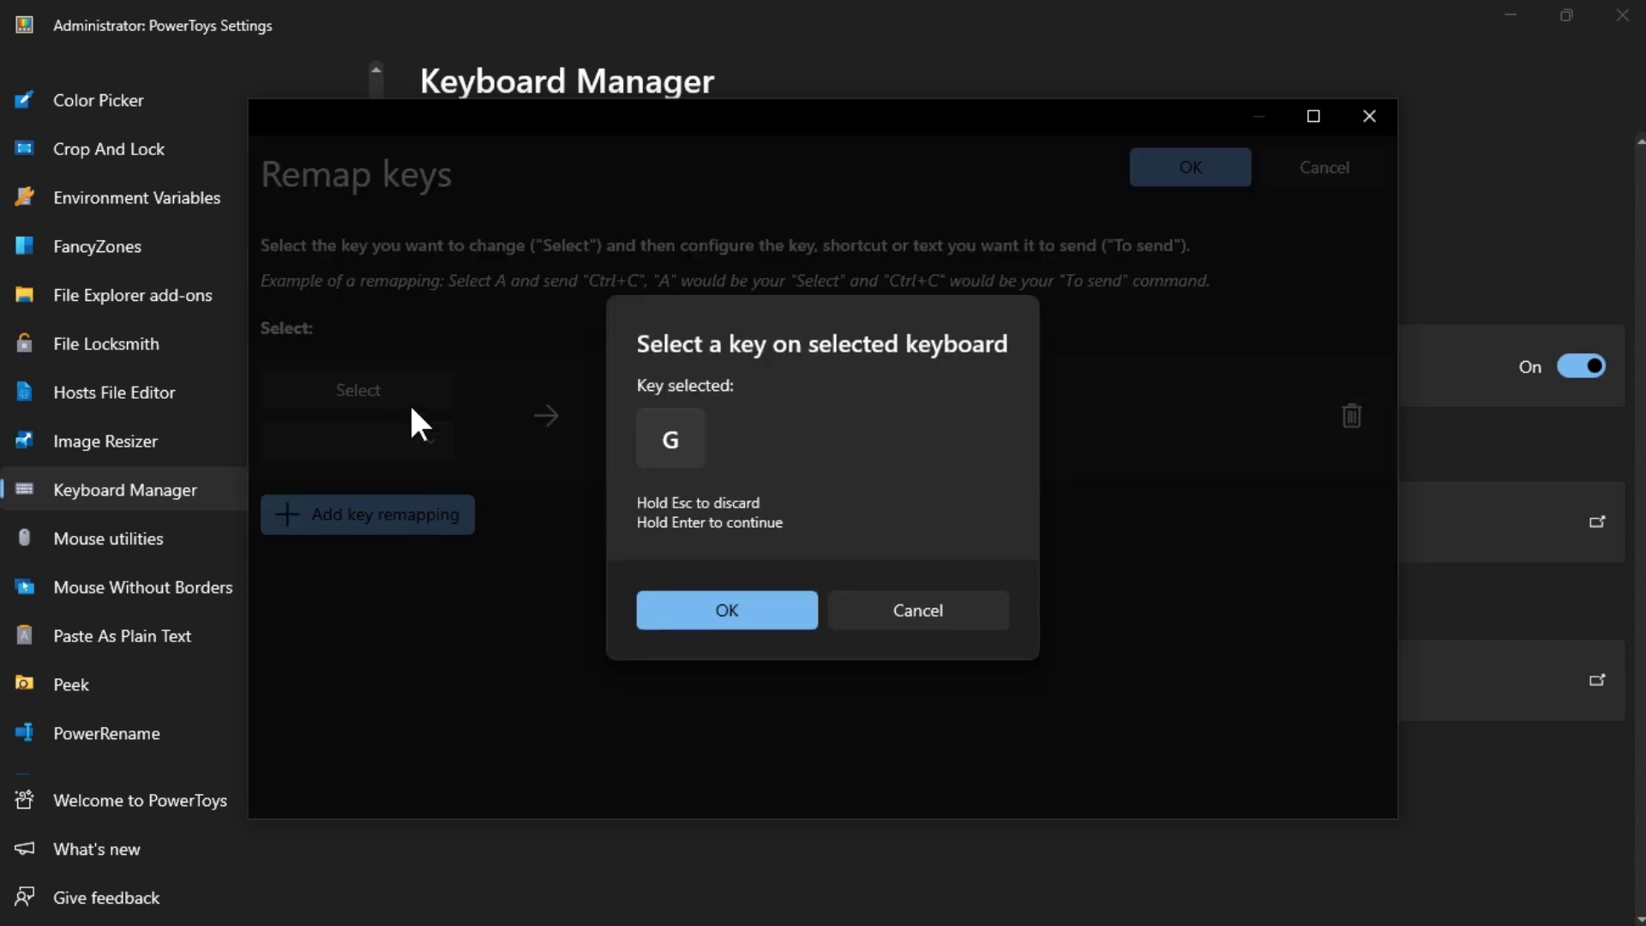
{"action": "key", "text": "Return"}
{"action": "left_click", "coordinate": [932, 383]}
{"action": "key", "text": "l"}
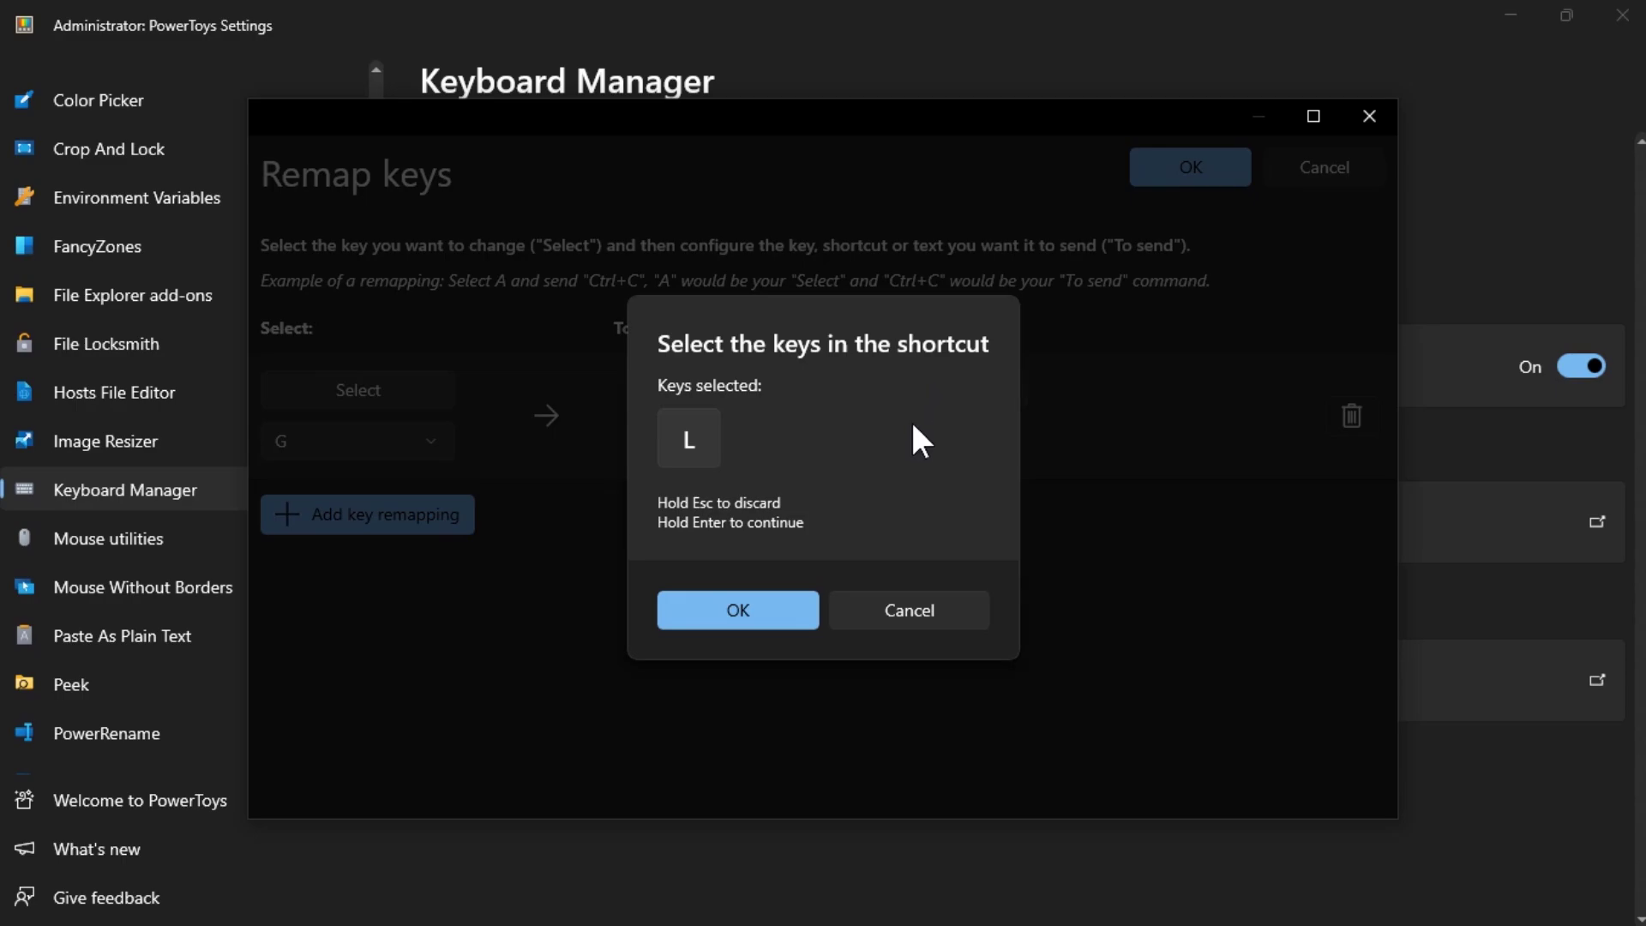
{"action": "left_click", "coordinate": [760, 618]}
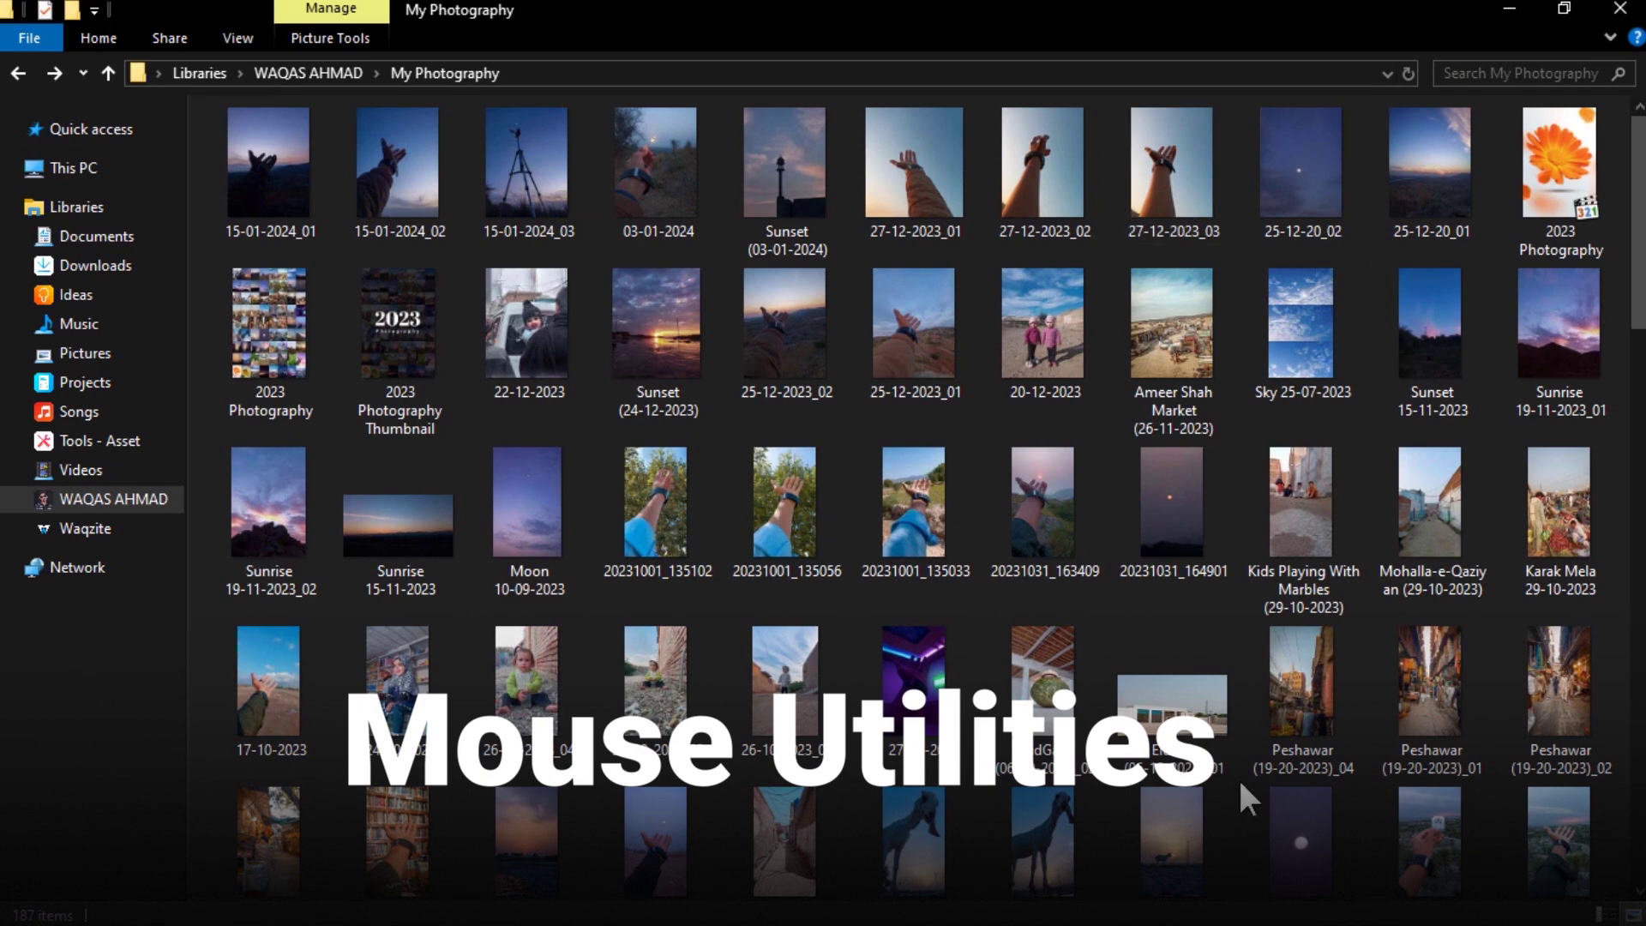
- Trigger the Find My Mouse spotlight with Ctrl over the photo folder, twice
{"action": "key", "text": "ctrl"}
{"action": "key", "text": "ctrl"}
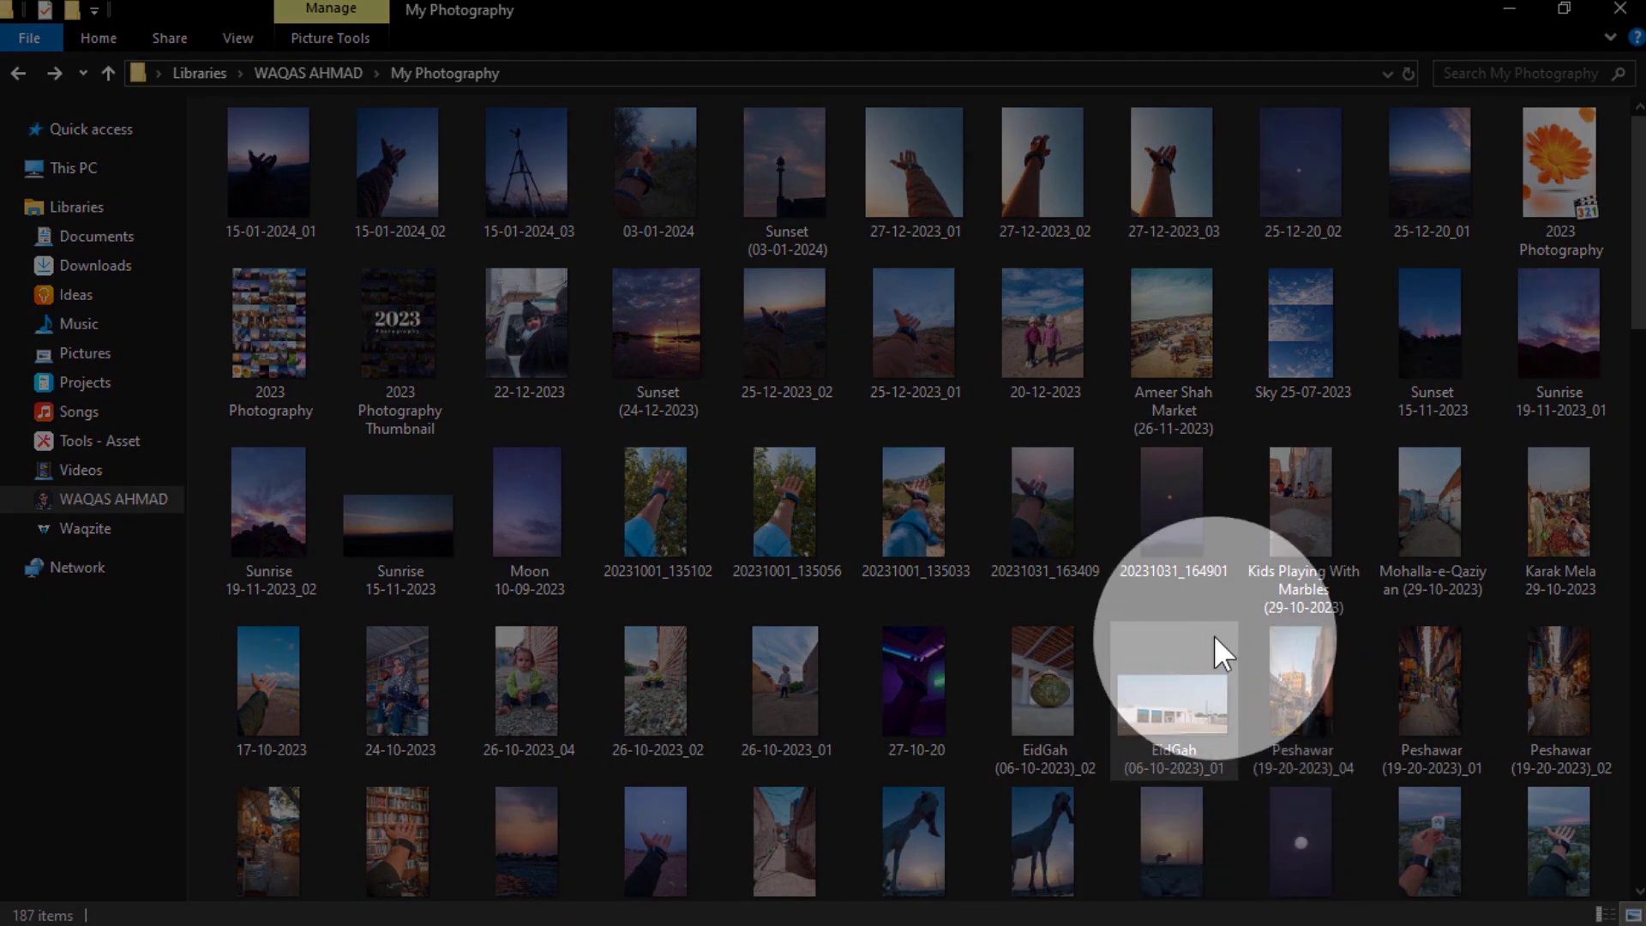
{"action": "left_click", "coordinate": [1178, 540]}
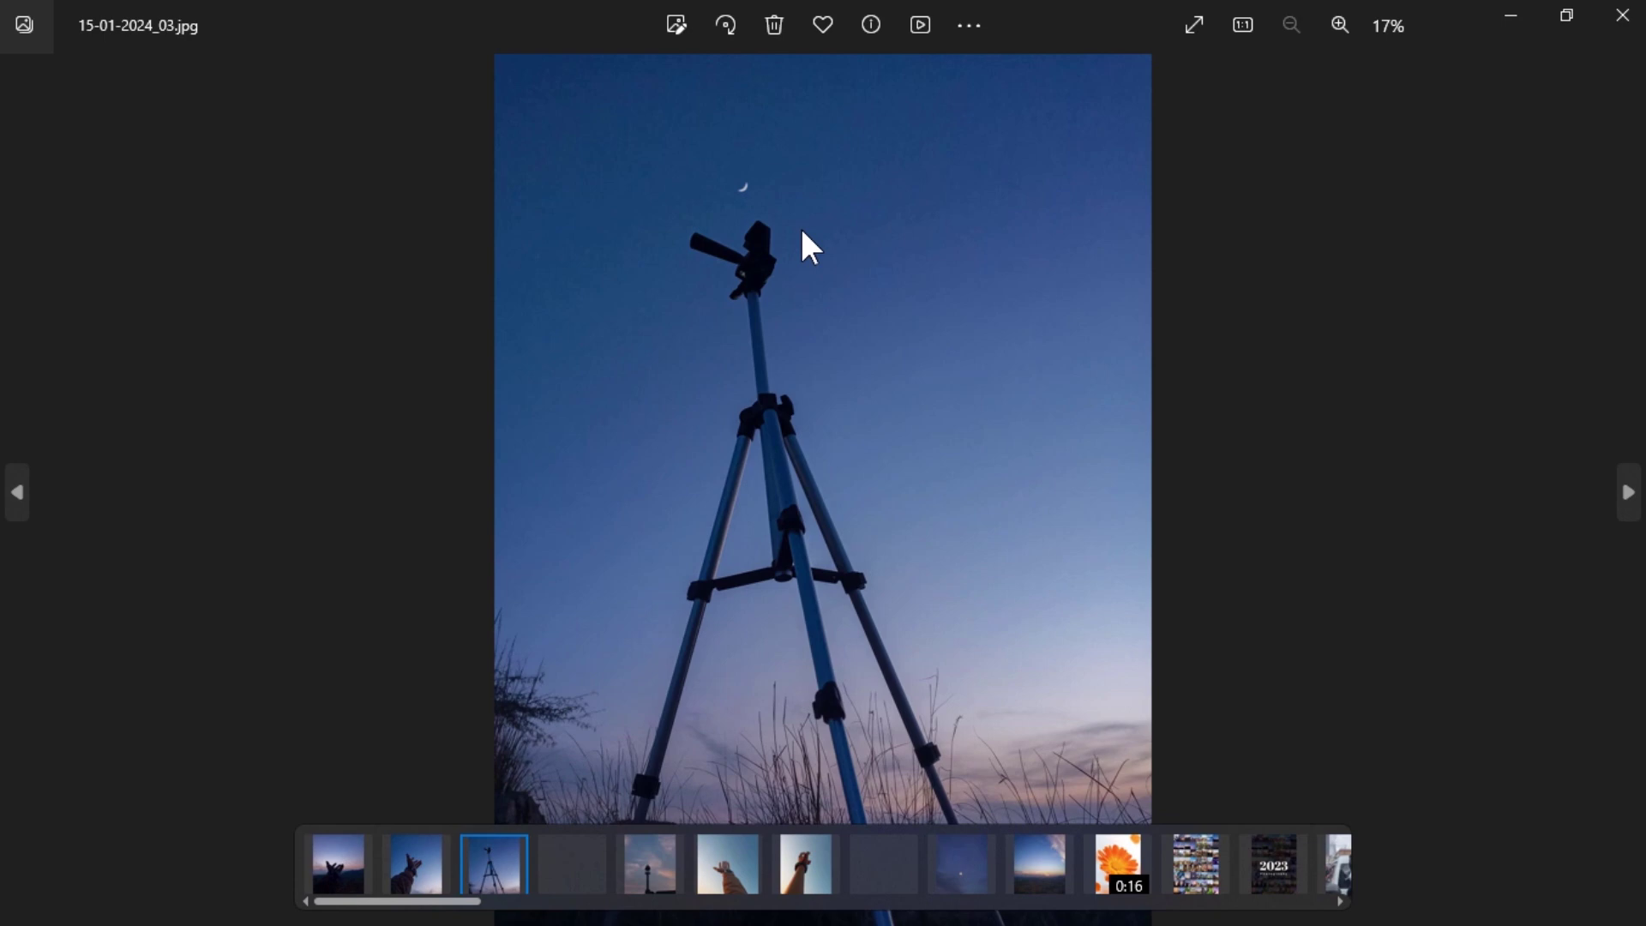
{"action": "key", "text": "ctrl"}
{"action": "key", "text": "ctrl"}
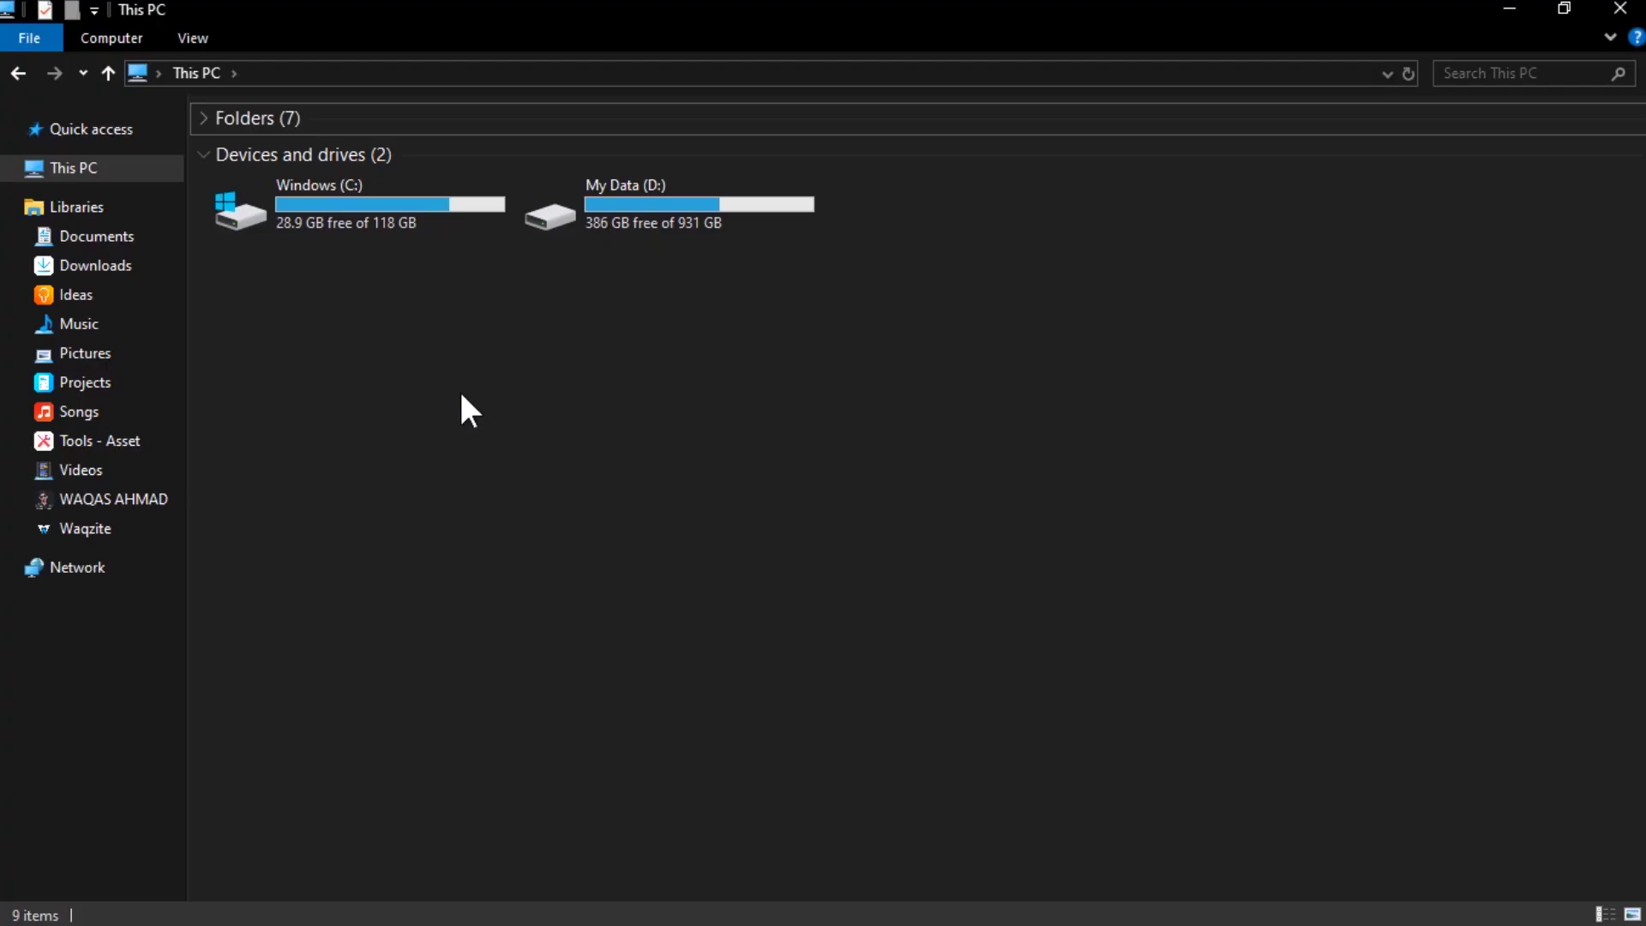
- Refresh the This PC view and the desktop, then bring up This PC's context menu
{"action": "right_click", "coordinate": [462, 398]}
{"action": "left_click", "coordinate": [570, 493]}
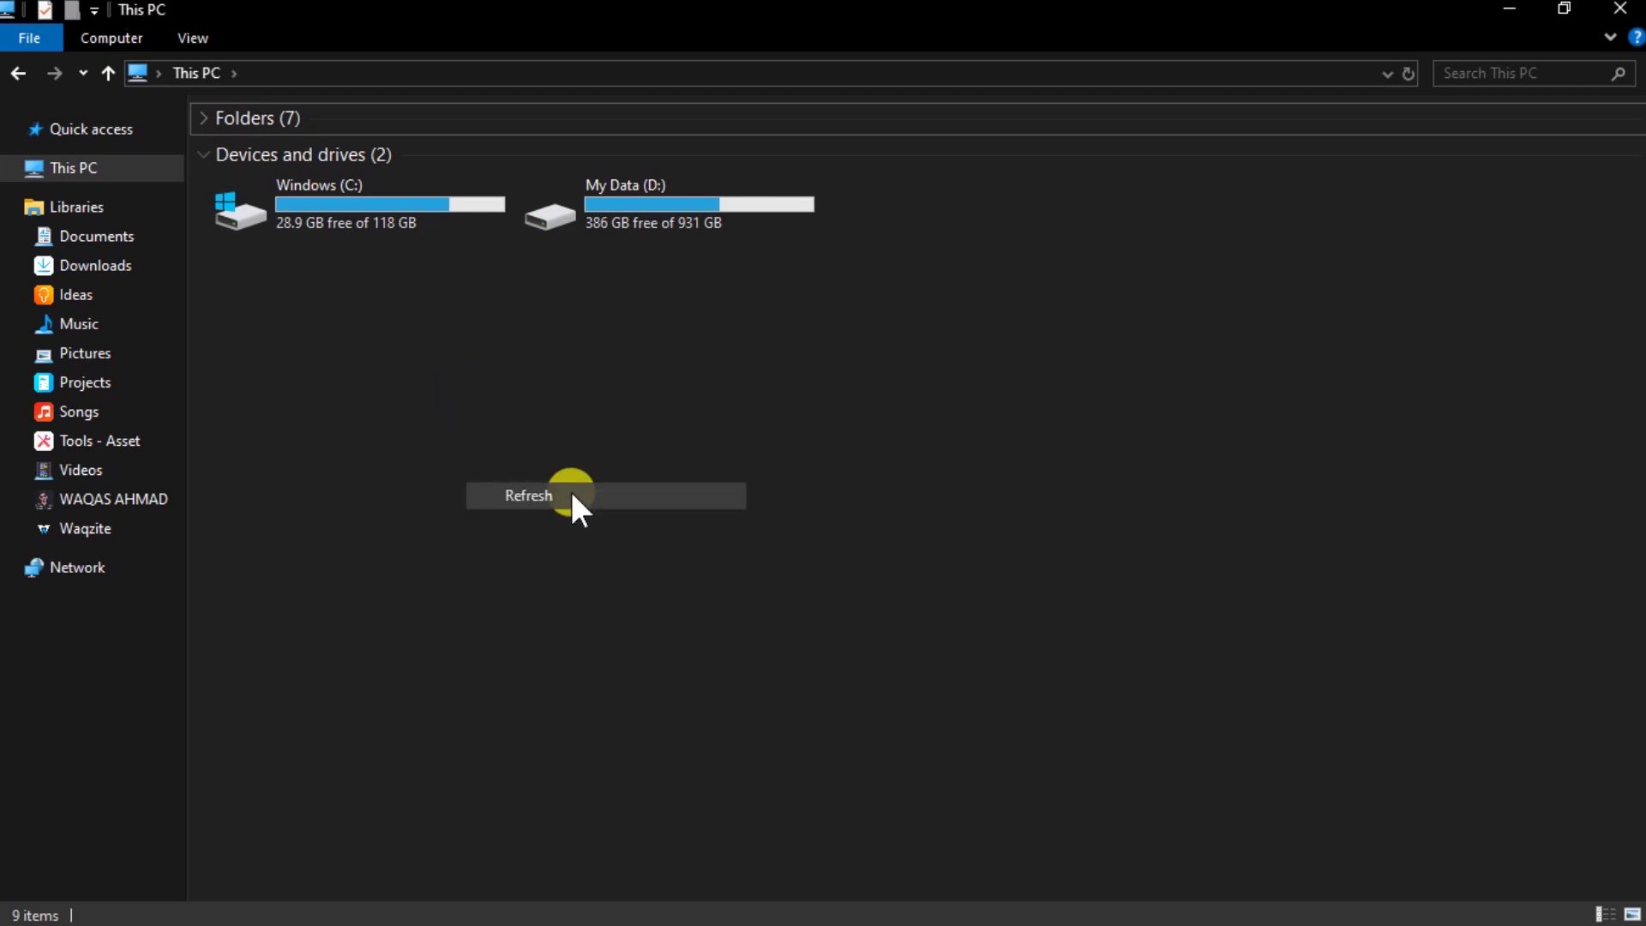
{"action": "right_click", "coordinate": [445, 292]}
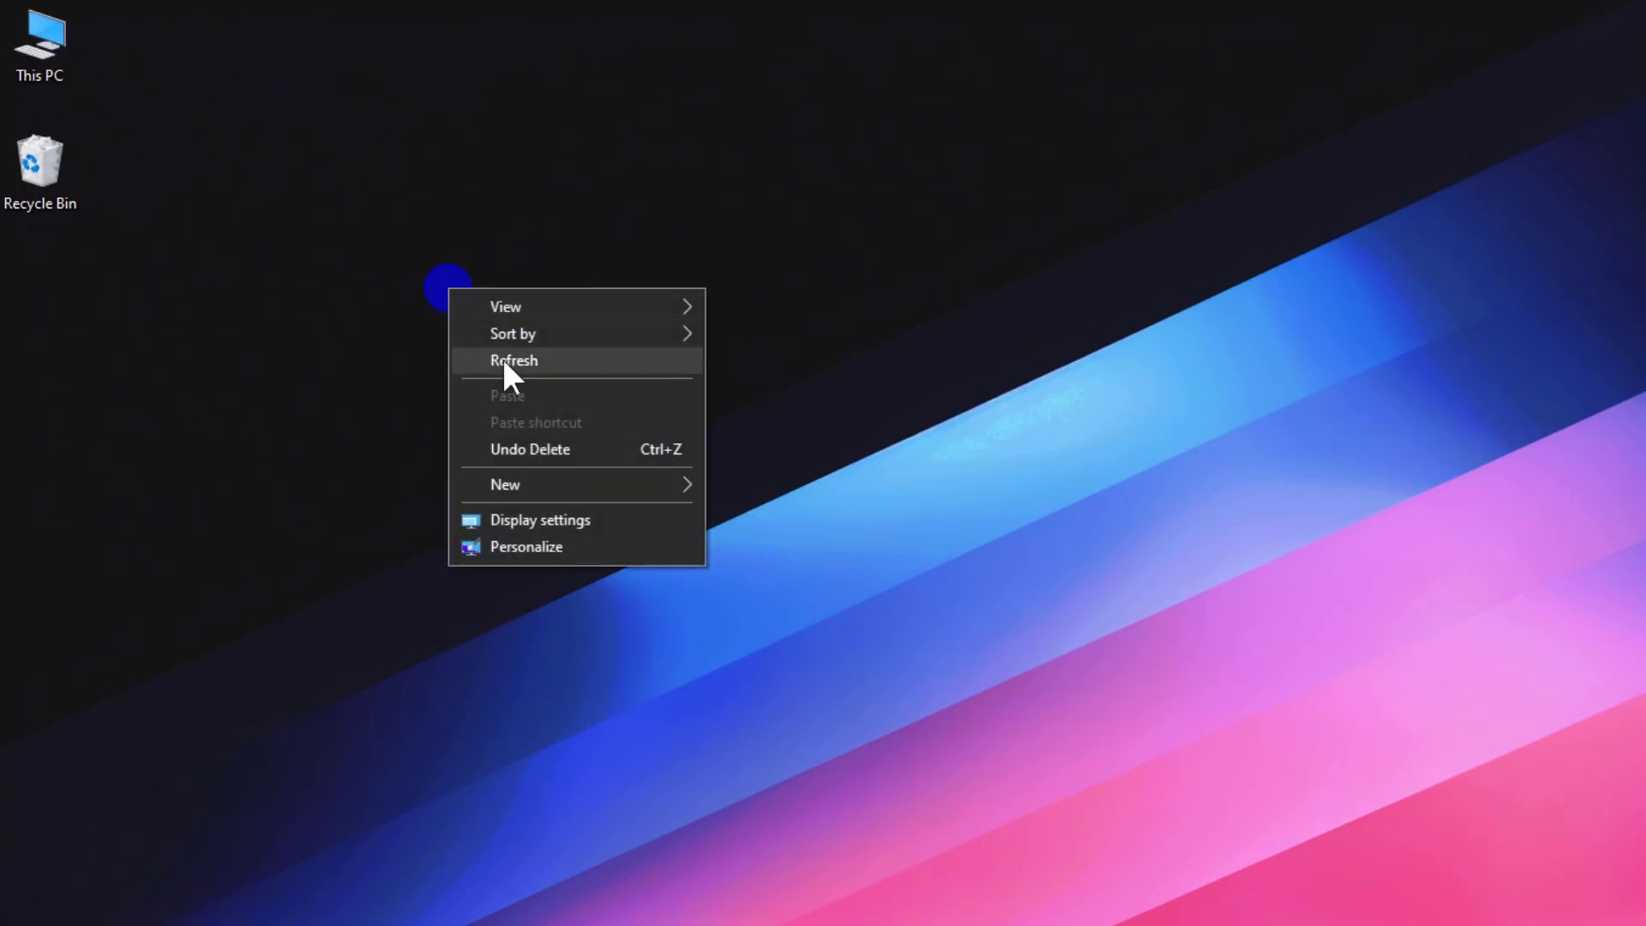
{"action": "left_click", "coordinate": [502, 360]}
{"action": "right_click", "coordinate": [55, 64]}
- Maximize This PC, then end the Word letter with 'Sincerely,' and the writer's name
{"action": "left_click", "coordinate": [225, 88]}
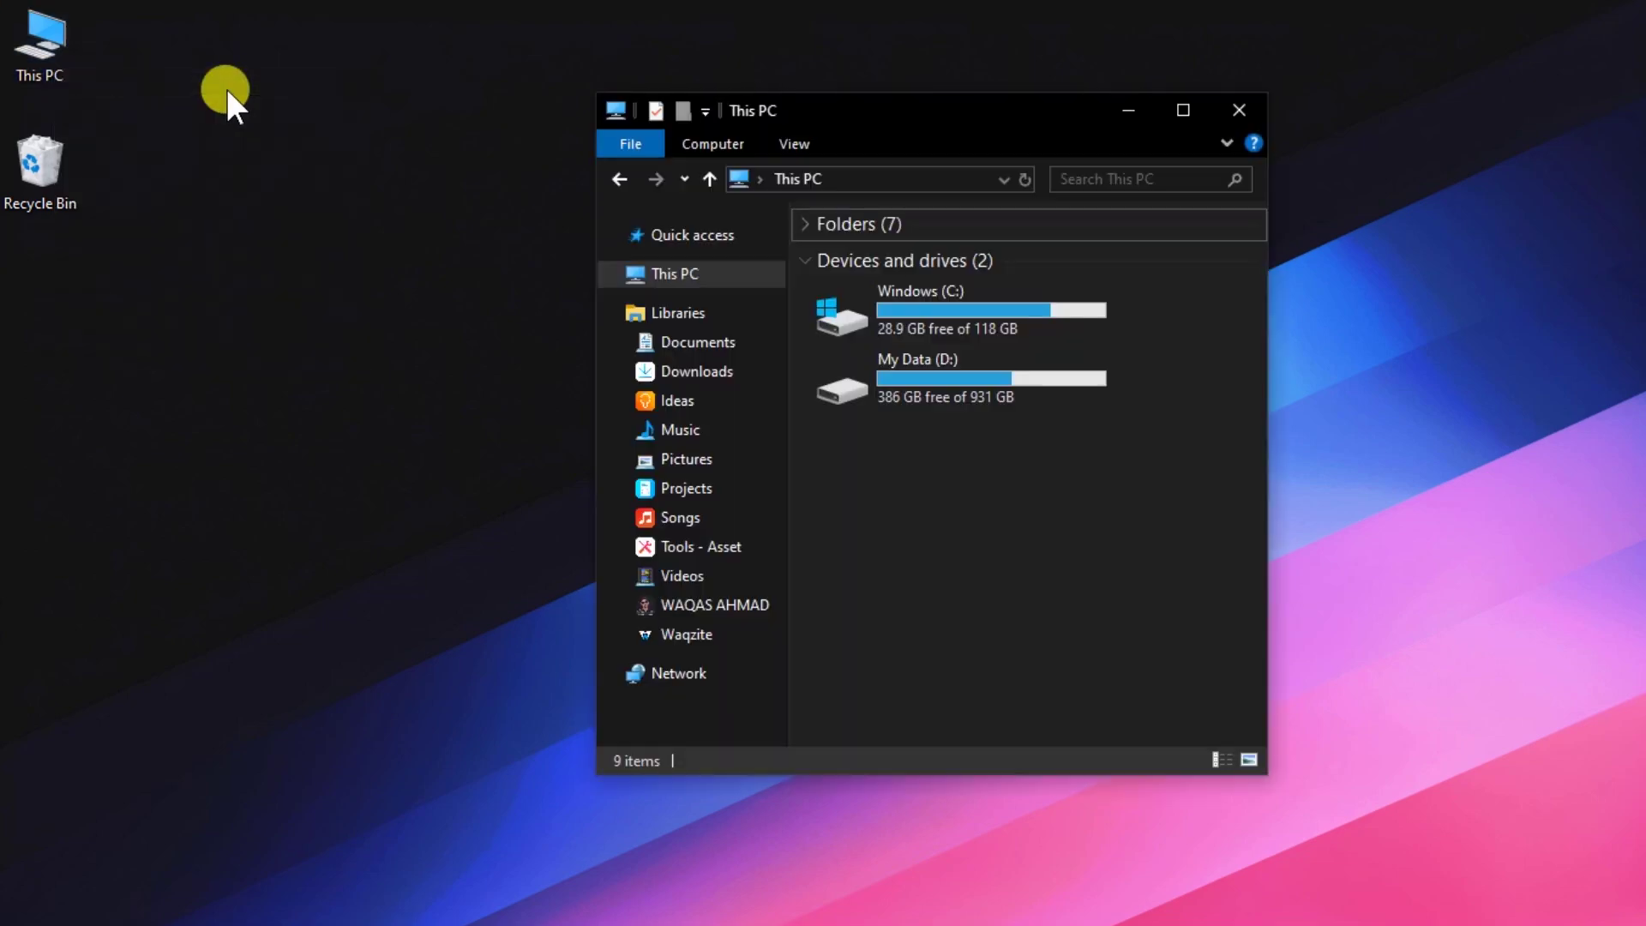
{"action": "left_click", "coordinate": [1183, 110]}
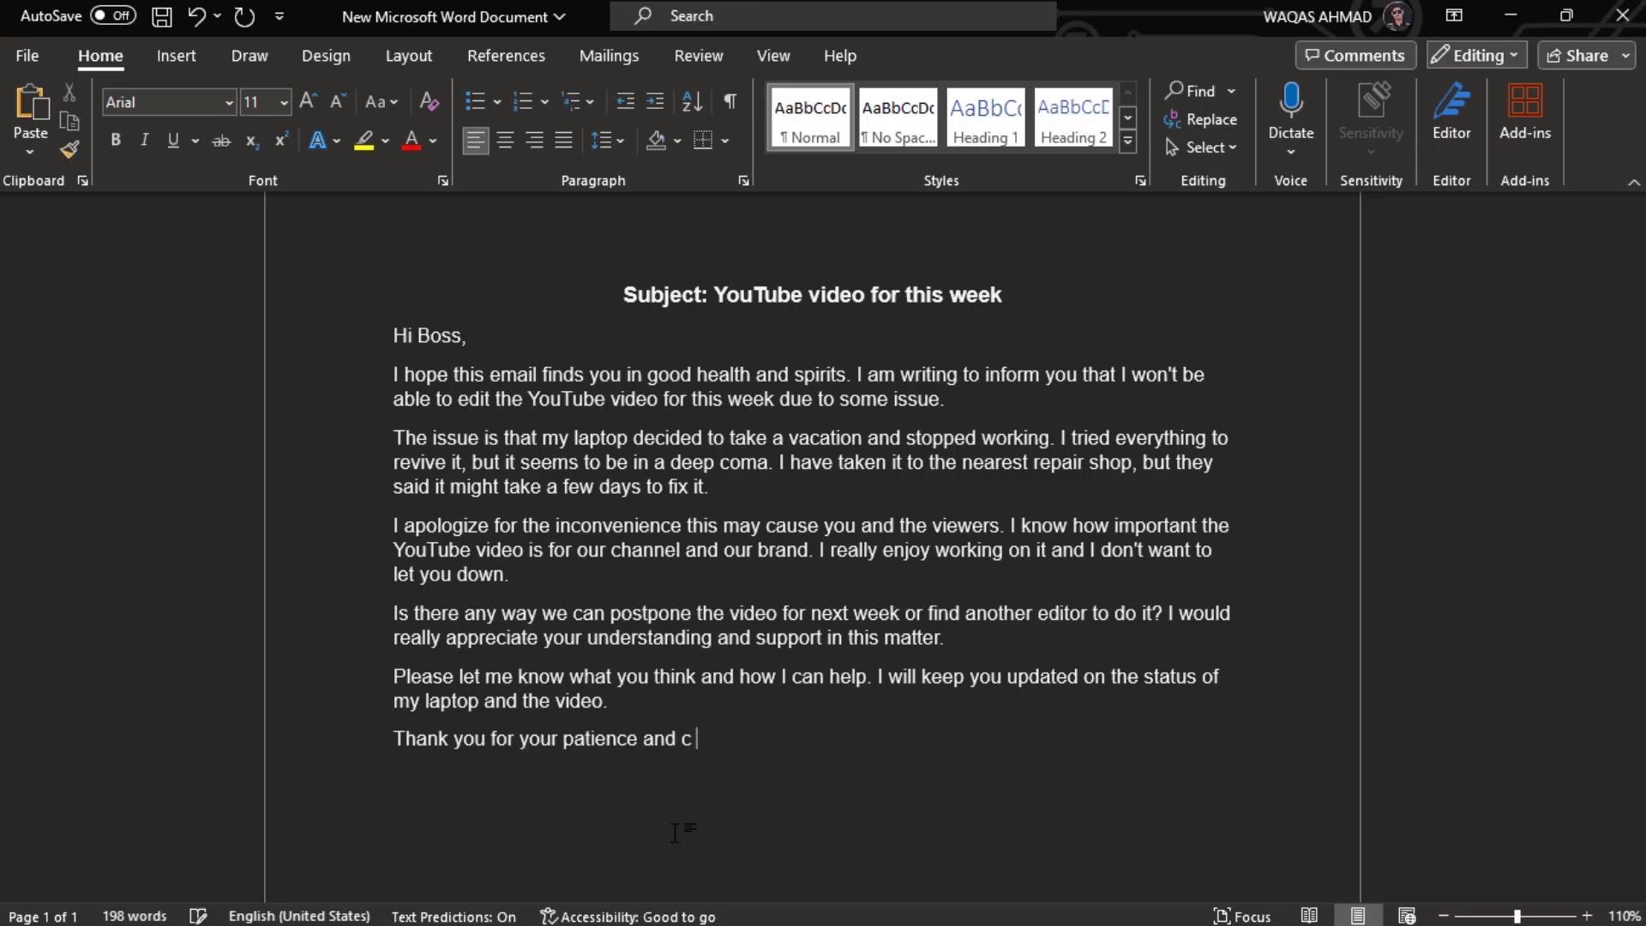
{"action": "type", "text": "cerely,"}
{"action": "key", "text": "Return"}
{"action": "type", "text": "Waqas Ahmad"}
- Copy the whole letter into the Gmail draft body, then select the blog's disclaimer text
{"action": "left_click_drag", "start_coordinate": [393, 336], "coordinate": [480, 812]}
{"action": "right_click", "coordinate": [514, 414]}
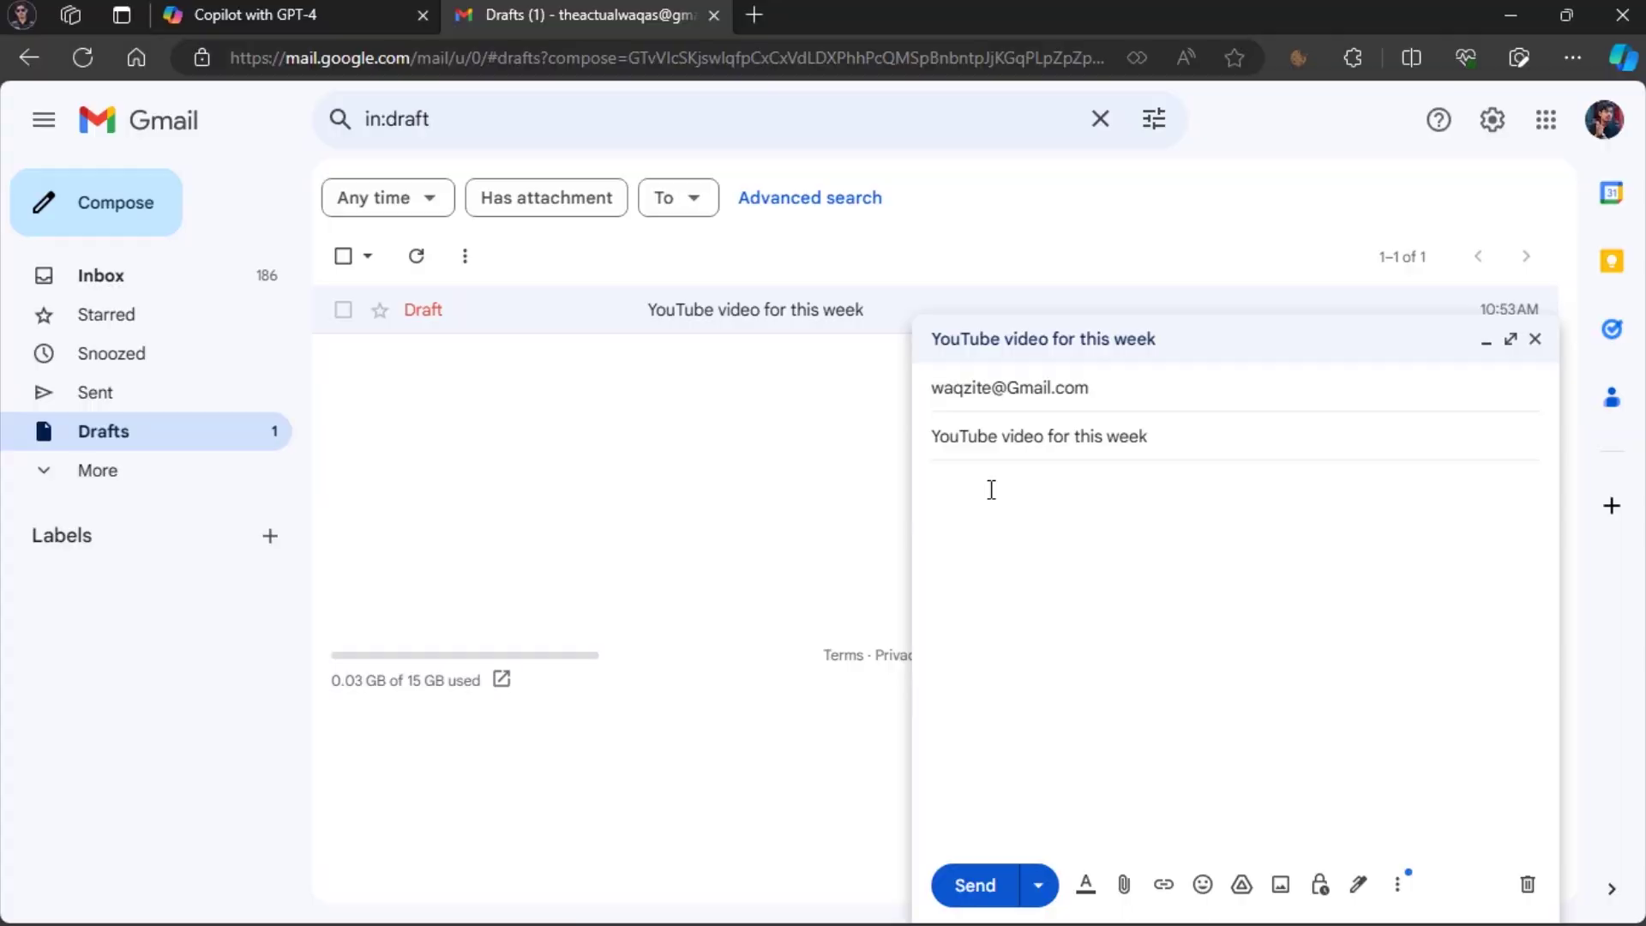
{"action": "right_click", "coordinate": [991, 490]}
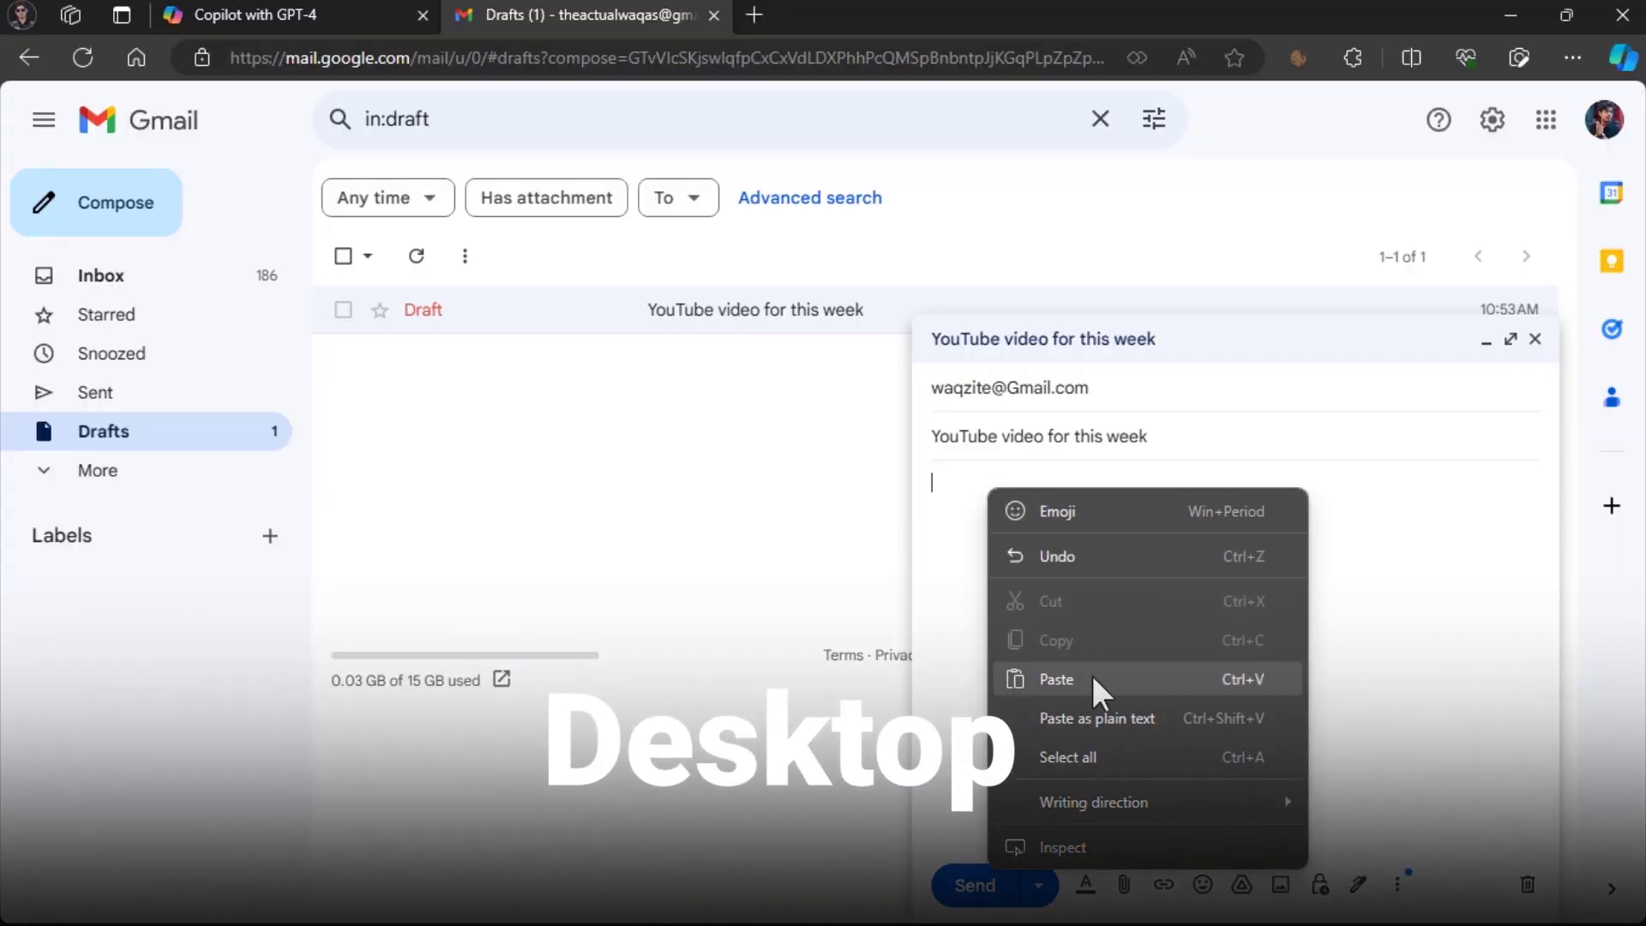
{"action": "left_click", "coordinate": [1092, 675]}
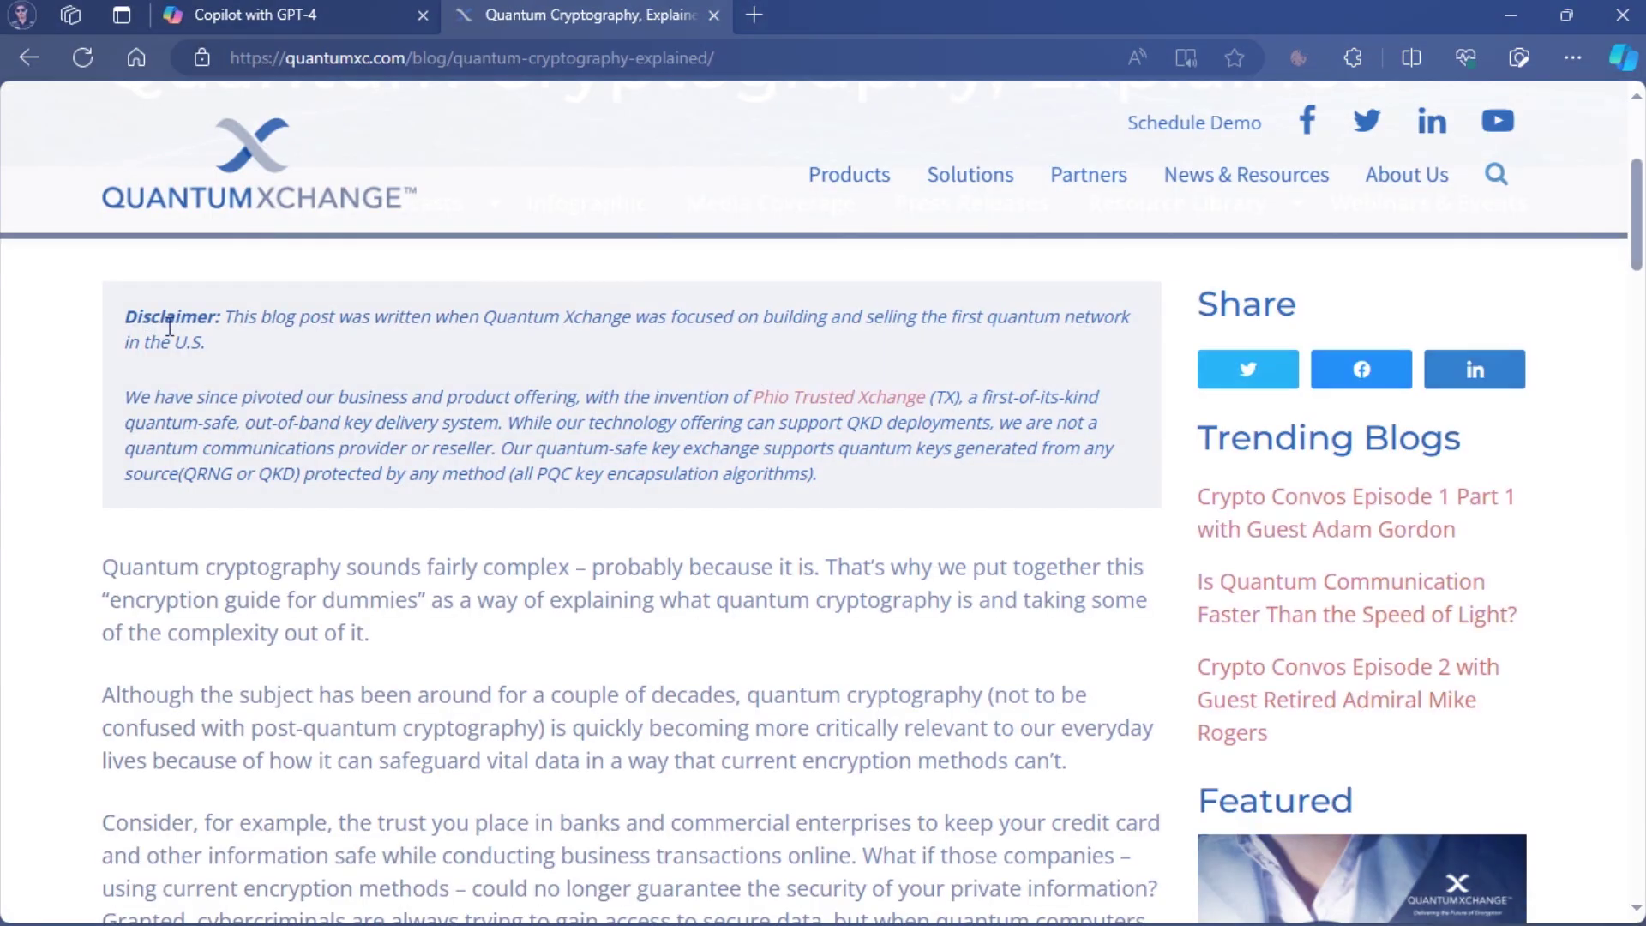
{"action": "left_click_drag", "start_coordinate": [126, 317], "coordinate": [836, 492]}
{"action": "key", "text": "ctrl+c"}
- Paste the disclaimer into Word formatted, then enable Paste As Plain Text and paste it unformatted
{"action": "left_click", "coordinate": [871, 394]}
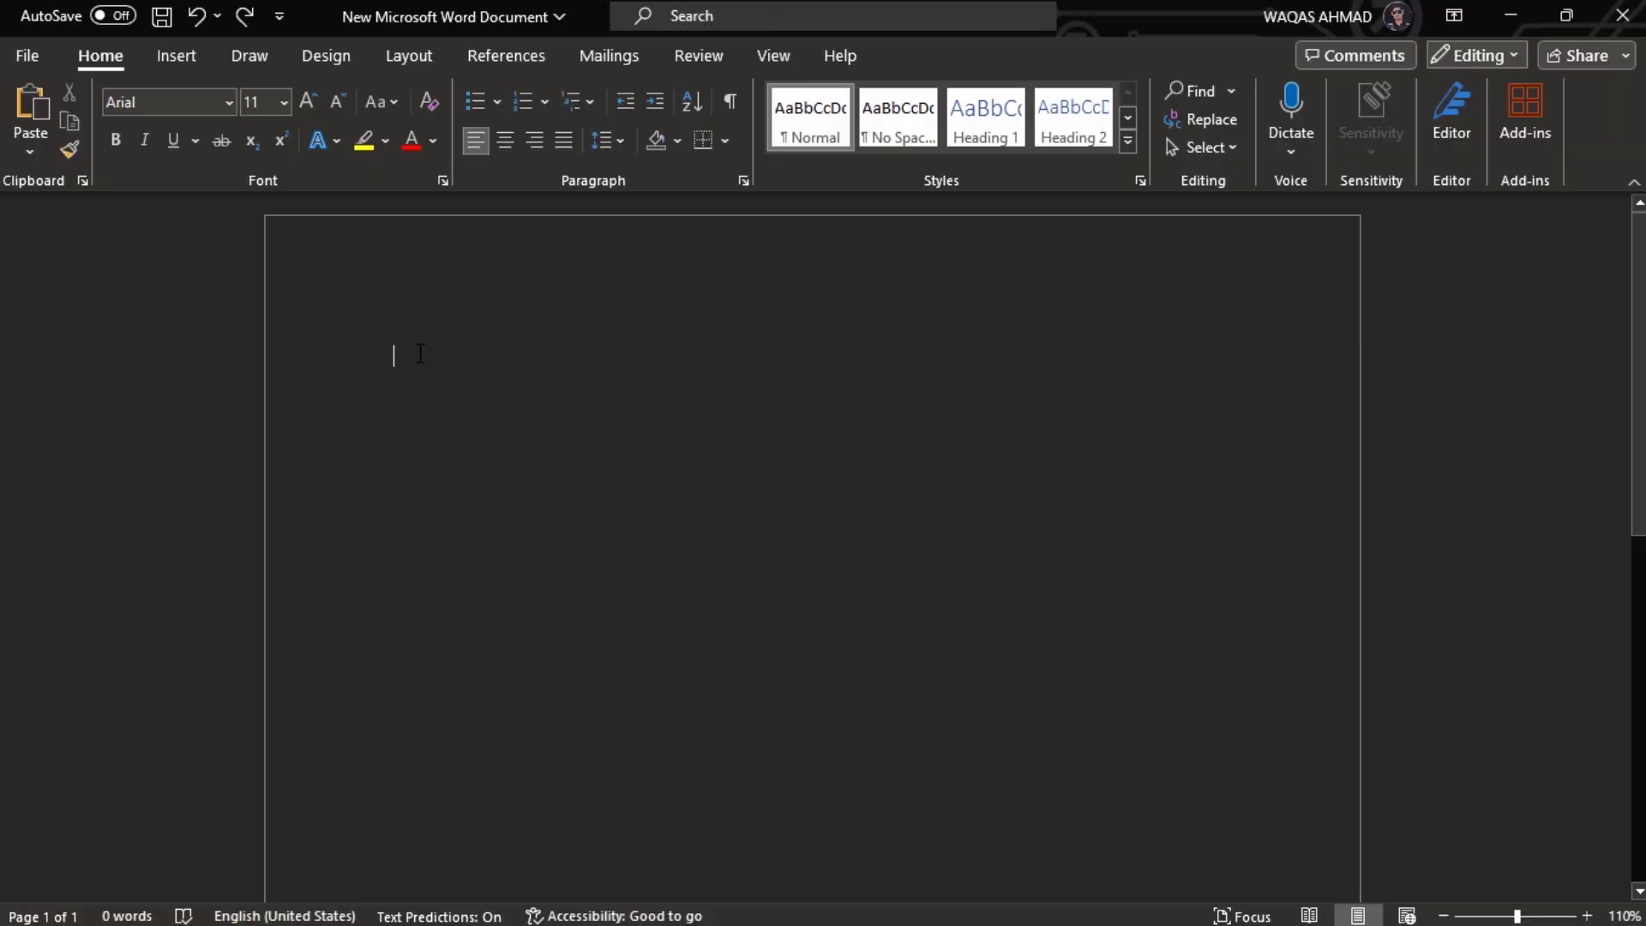
{"action": "key", "text": "ctrl+v"}
{"action": "key", "text": "ctrl+a"}
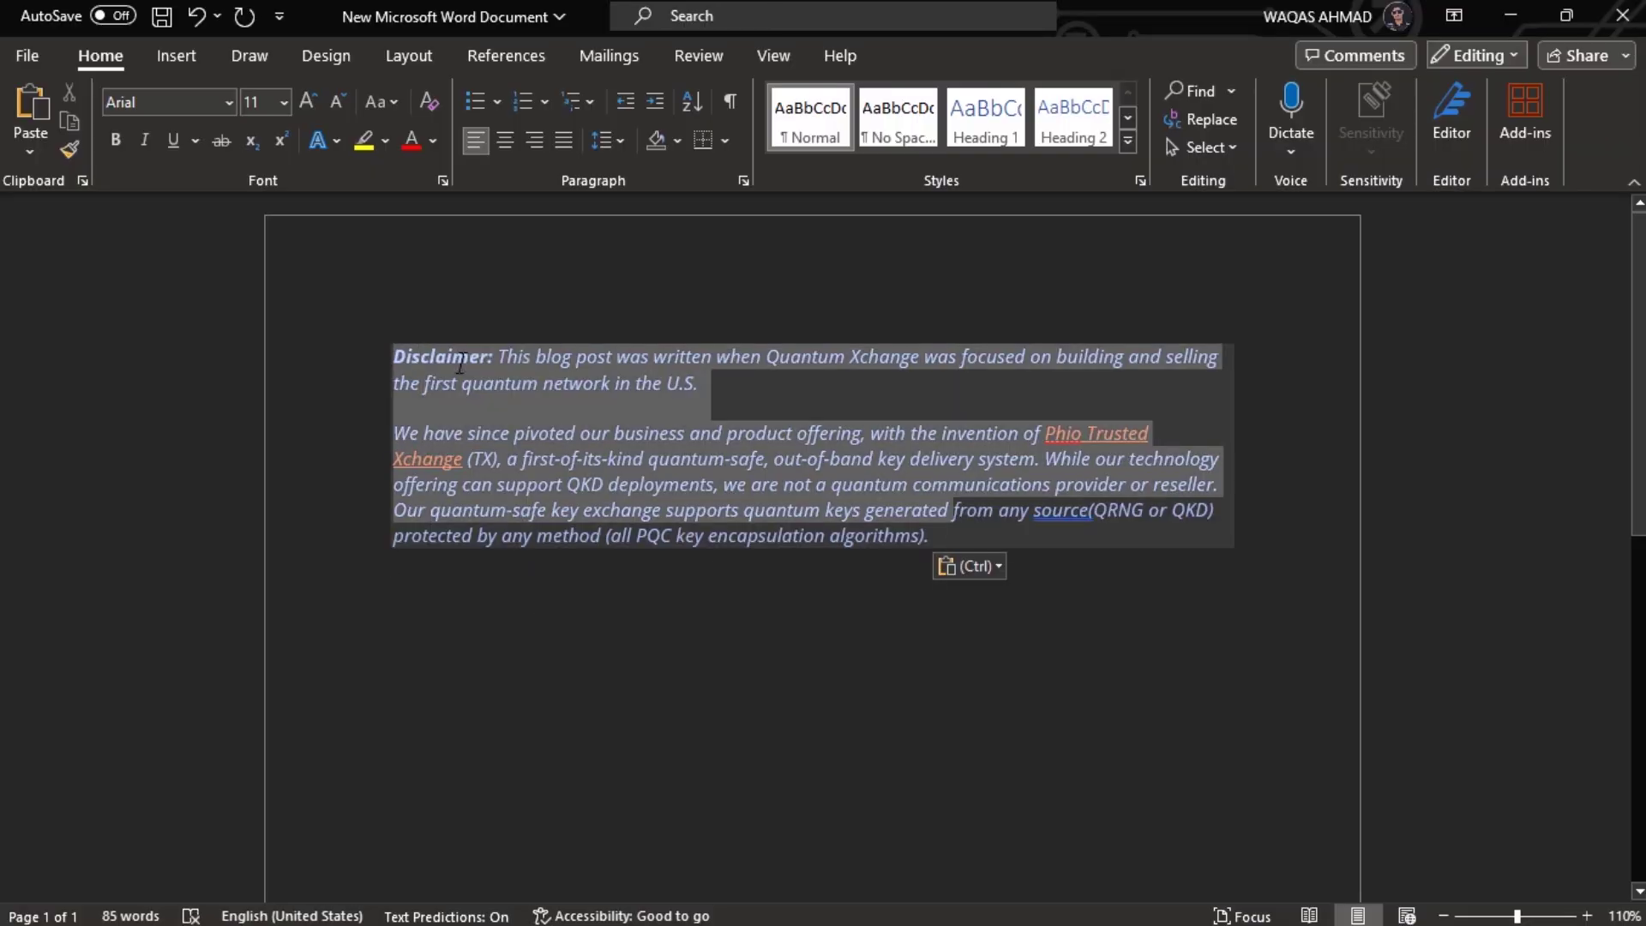
{"action": "left_click", "coordinate": [466, 433]}
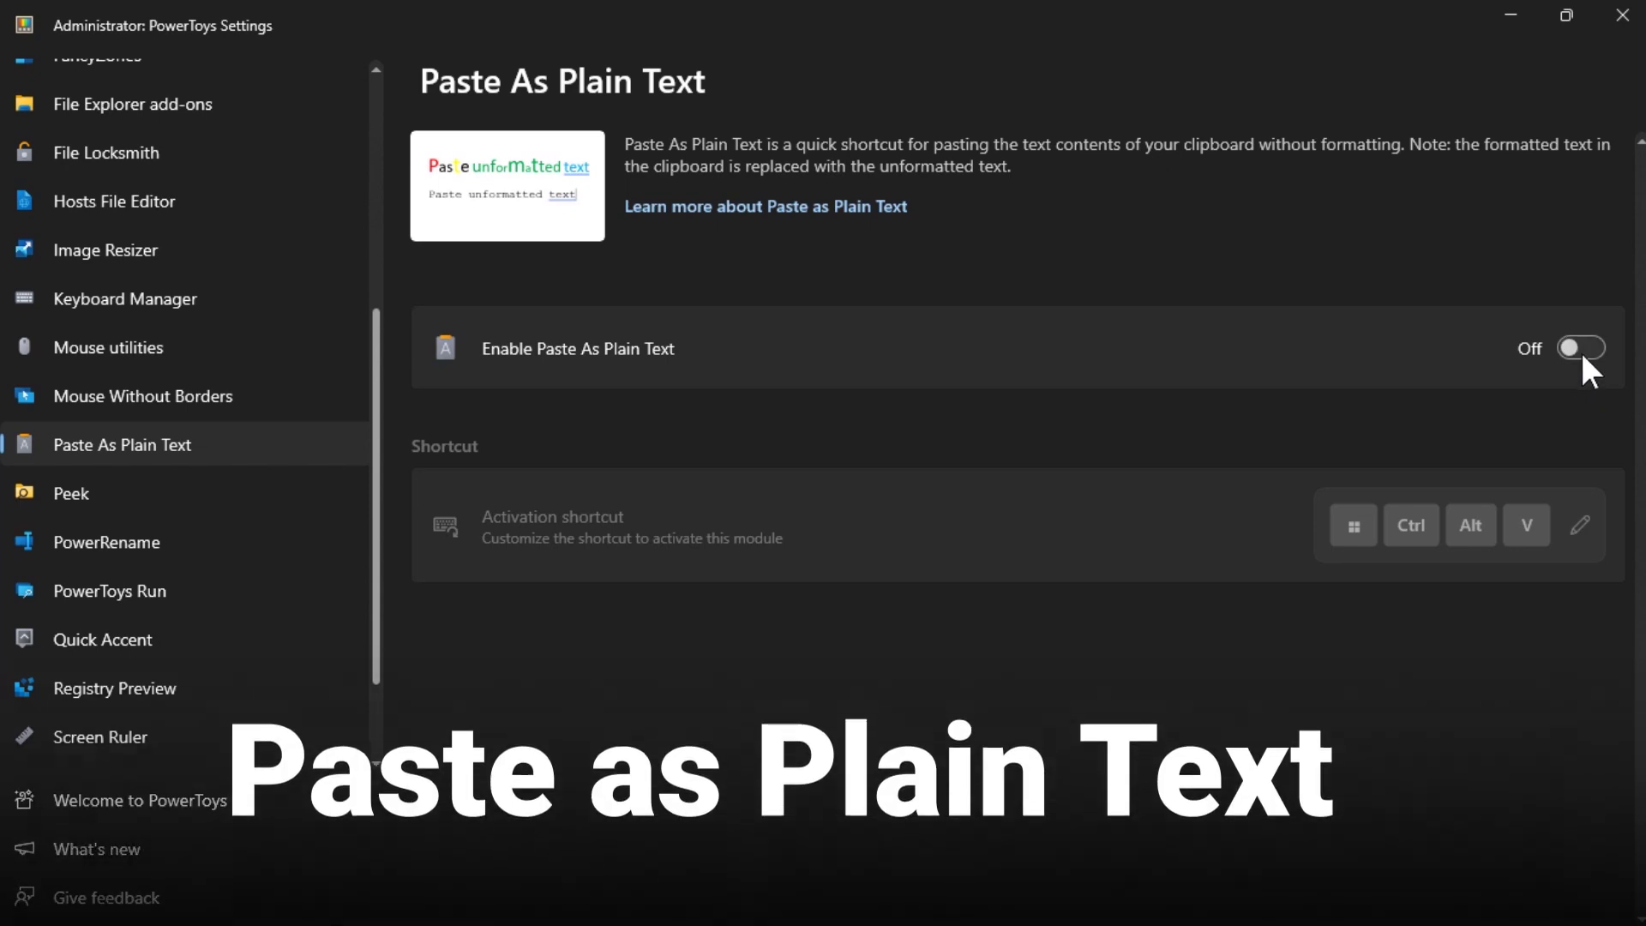
{"action": "left_click", "coordinate": [1581, 348]}
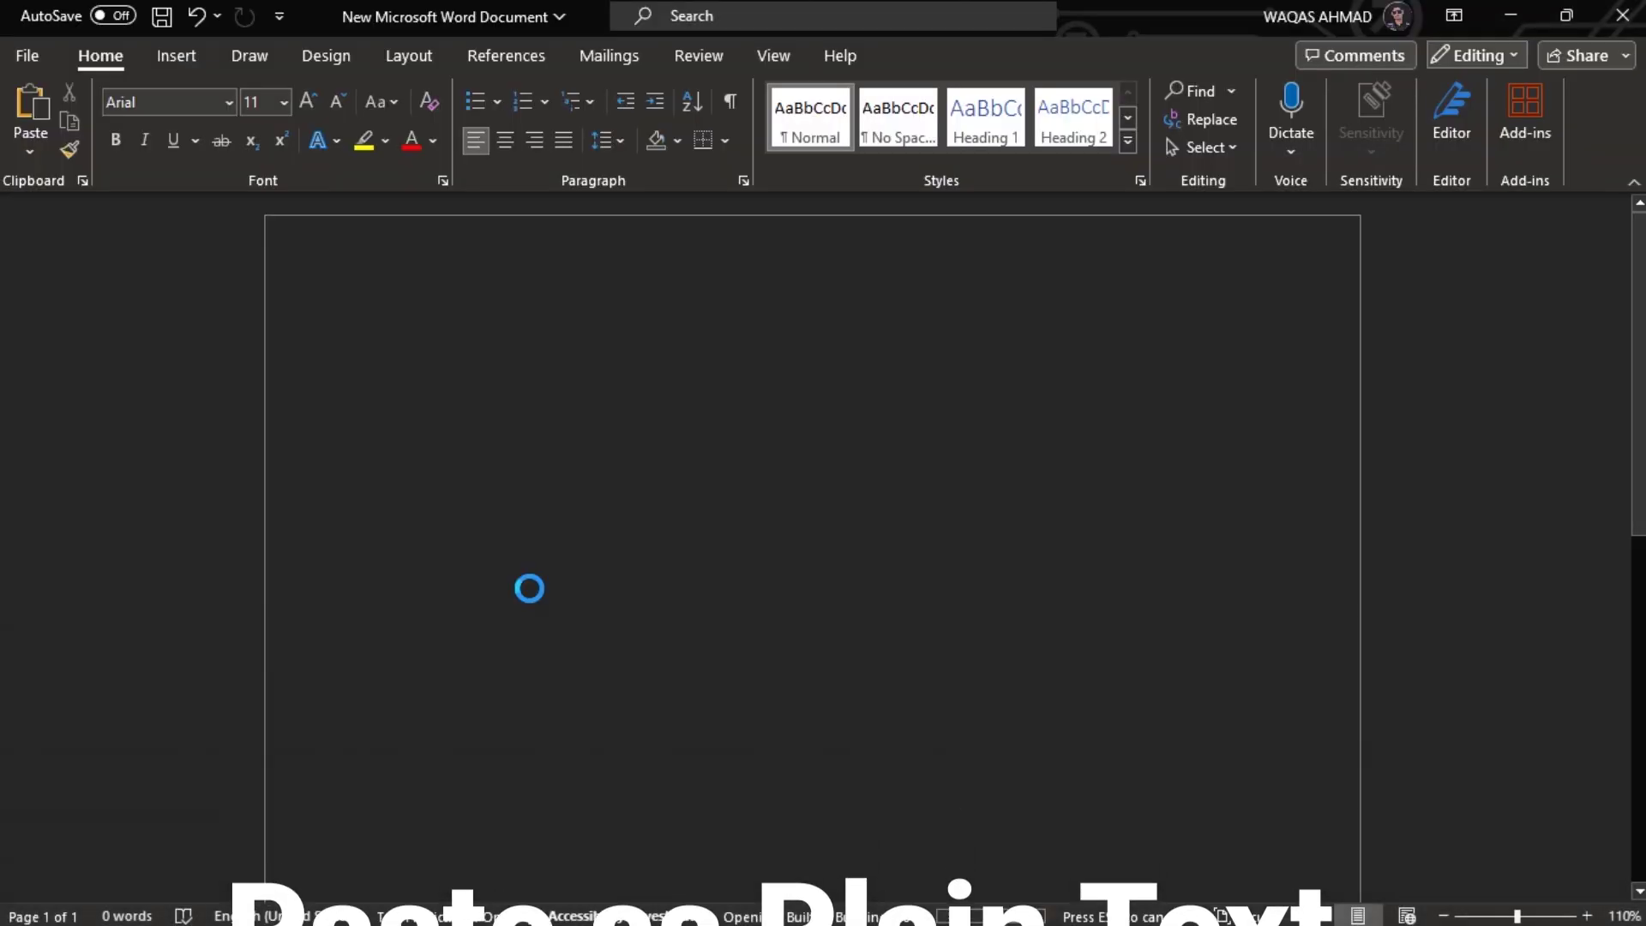
{"action": "key", "text": "super+ctrl+alt+v"}
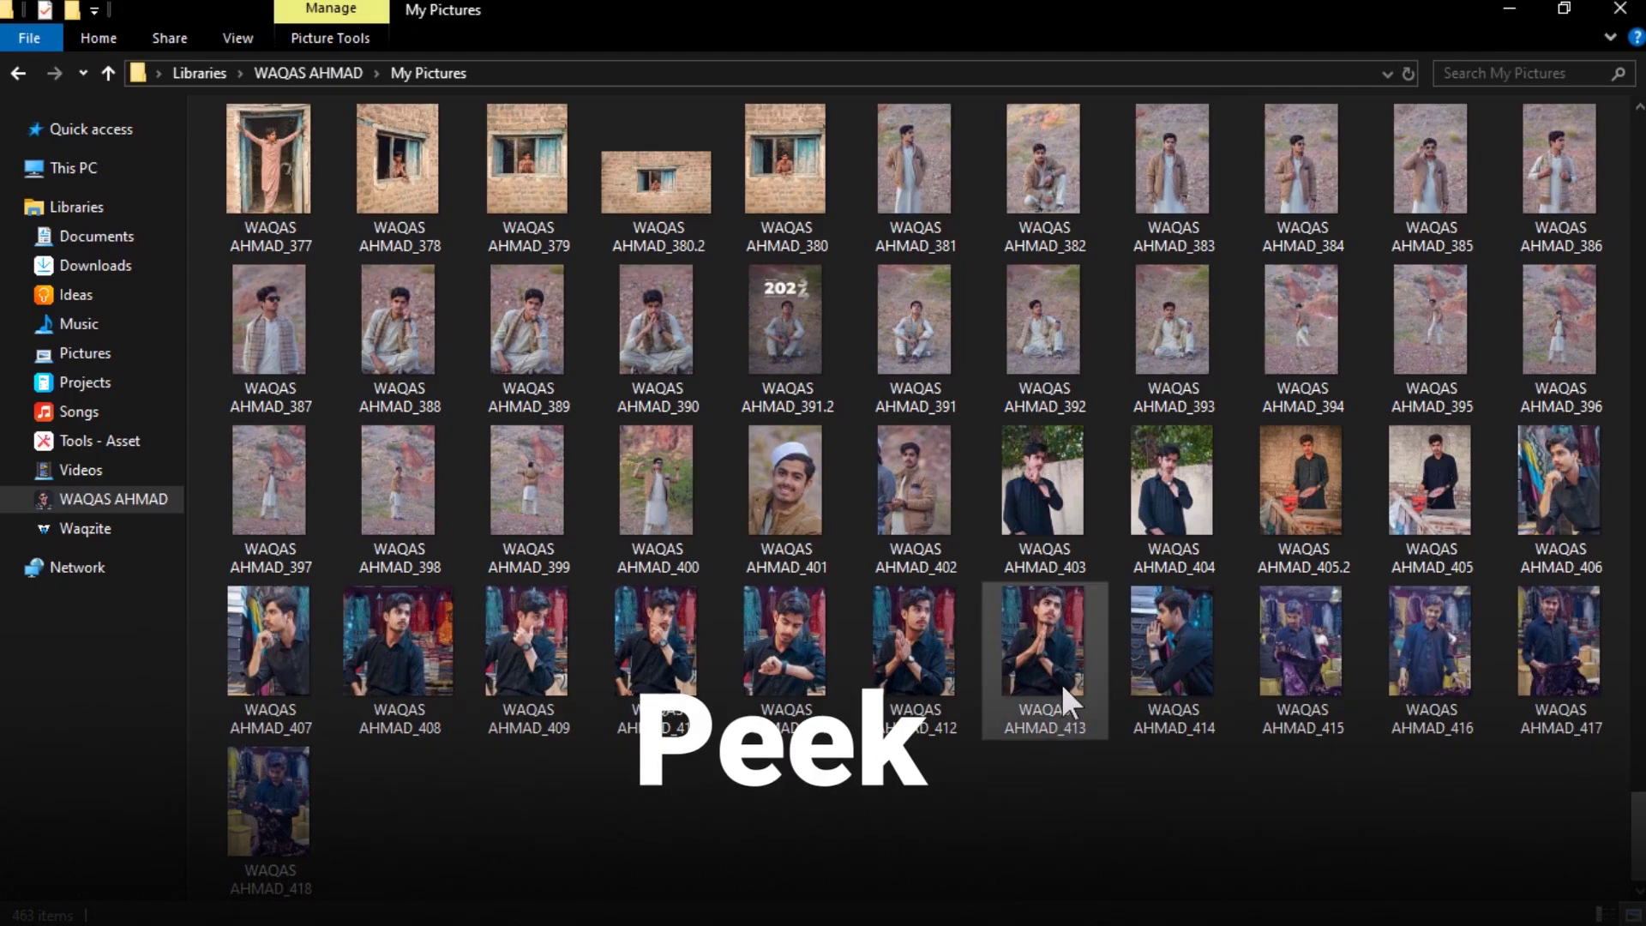
- Preview the selected photo with Peek via Ctrl+Space, close it, then preview another photo
{"action": "key", "text": "ctrl+space"}
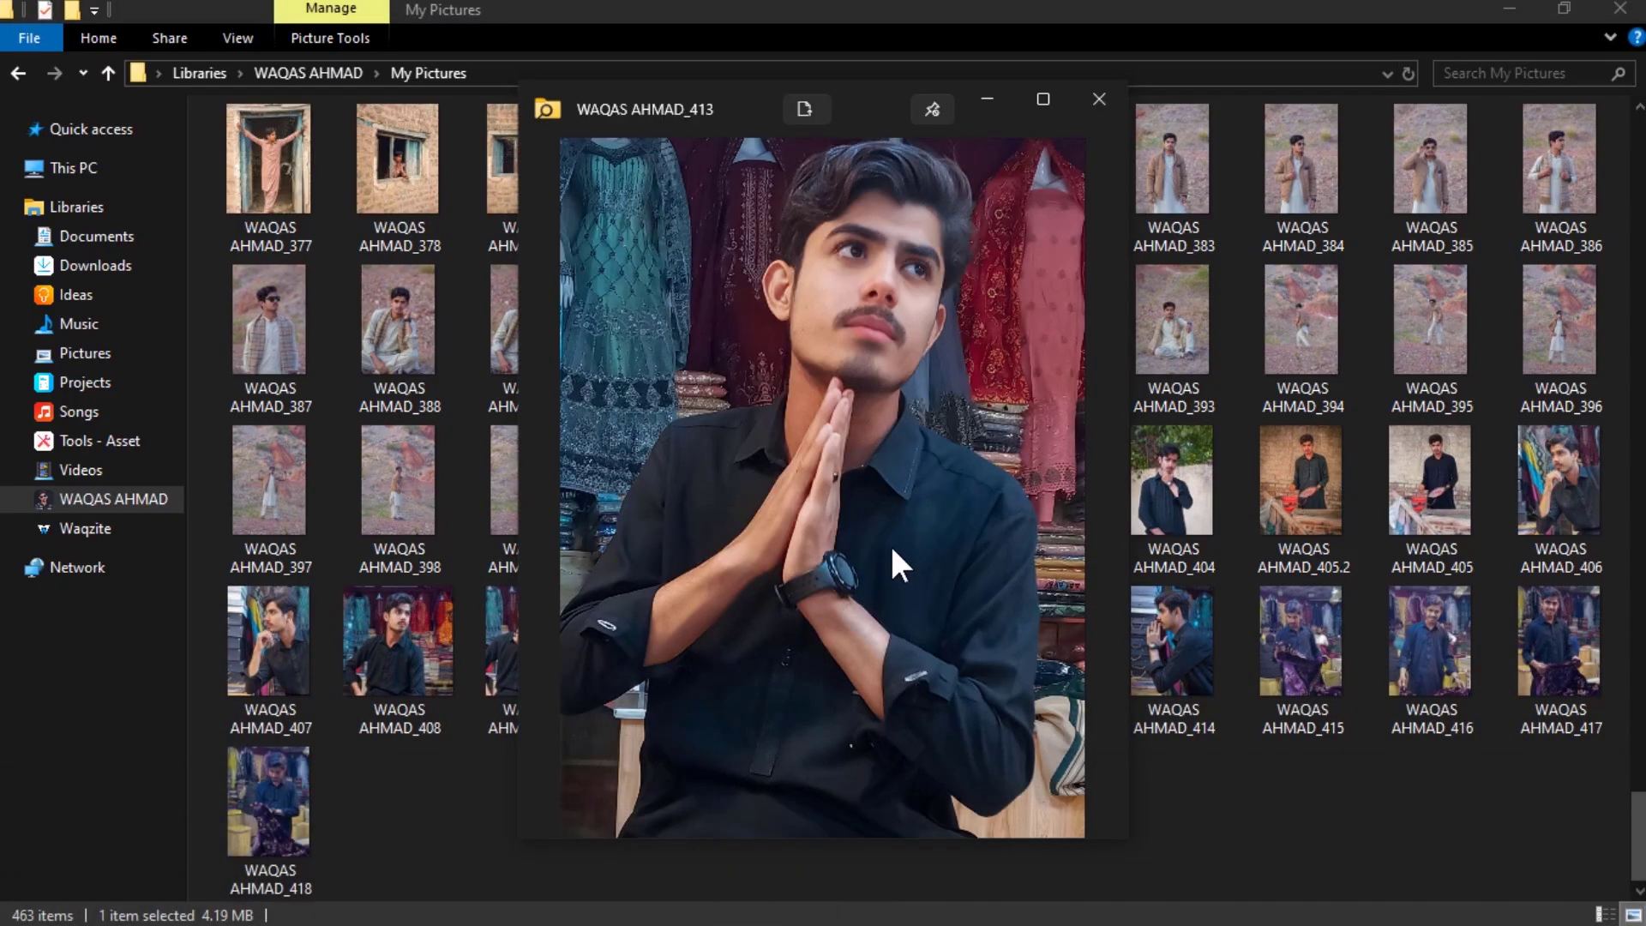
{"action": "mouse_move", "coordinate": [892, 551]}
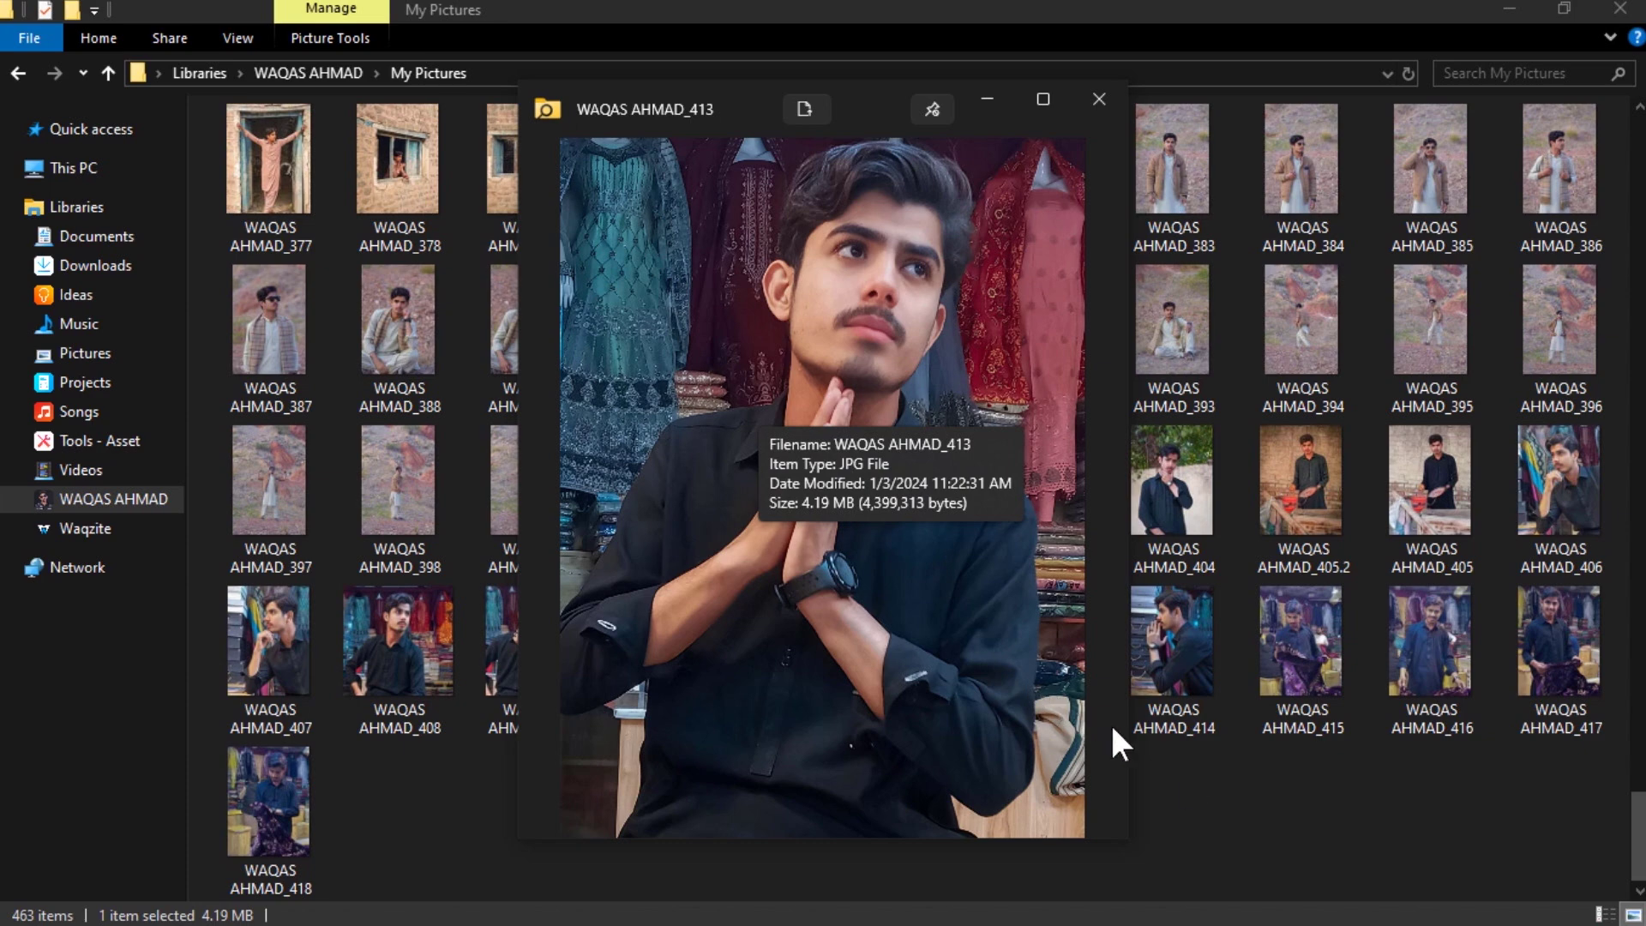
{"action": "left_click", "coordinate": [1092, 111]}
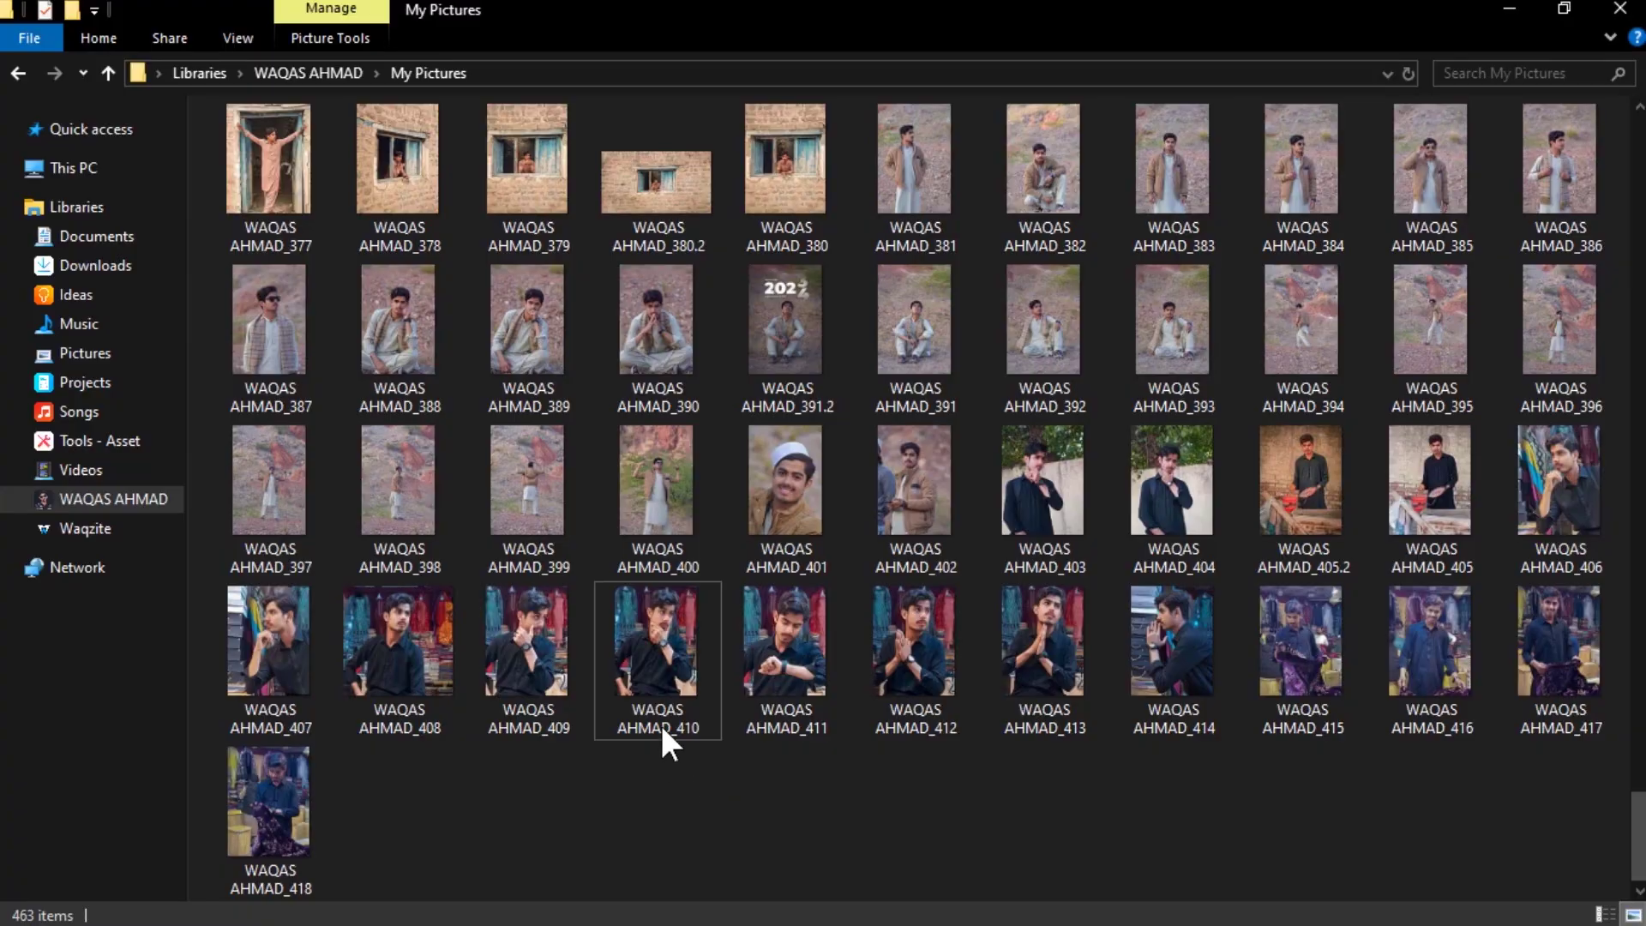
{"action": "key", "text": "space"}
{"action": "scroll", "coordinate": [901, 506], "scroll_direction": "up", "scroll_amount": 3}
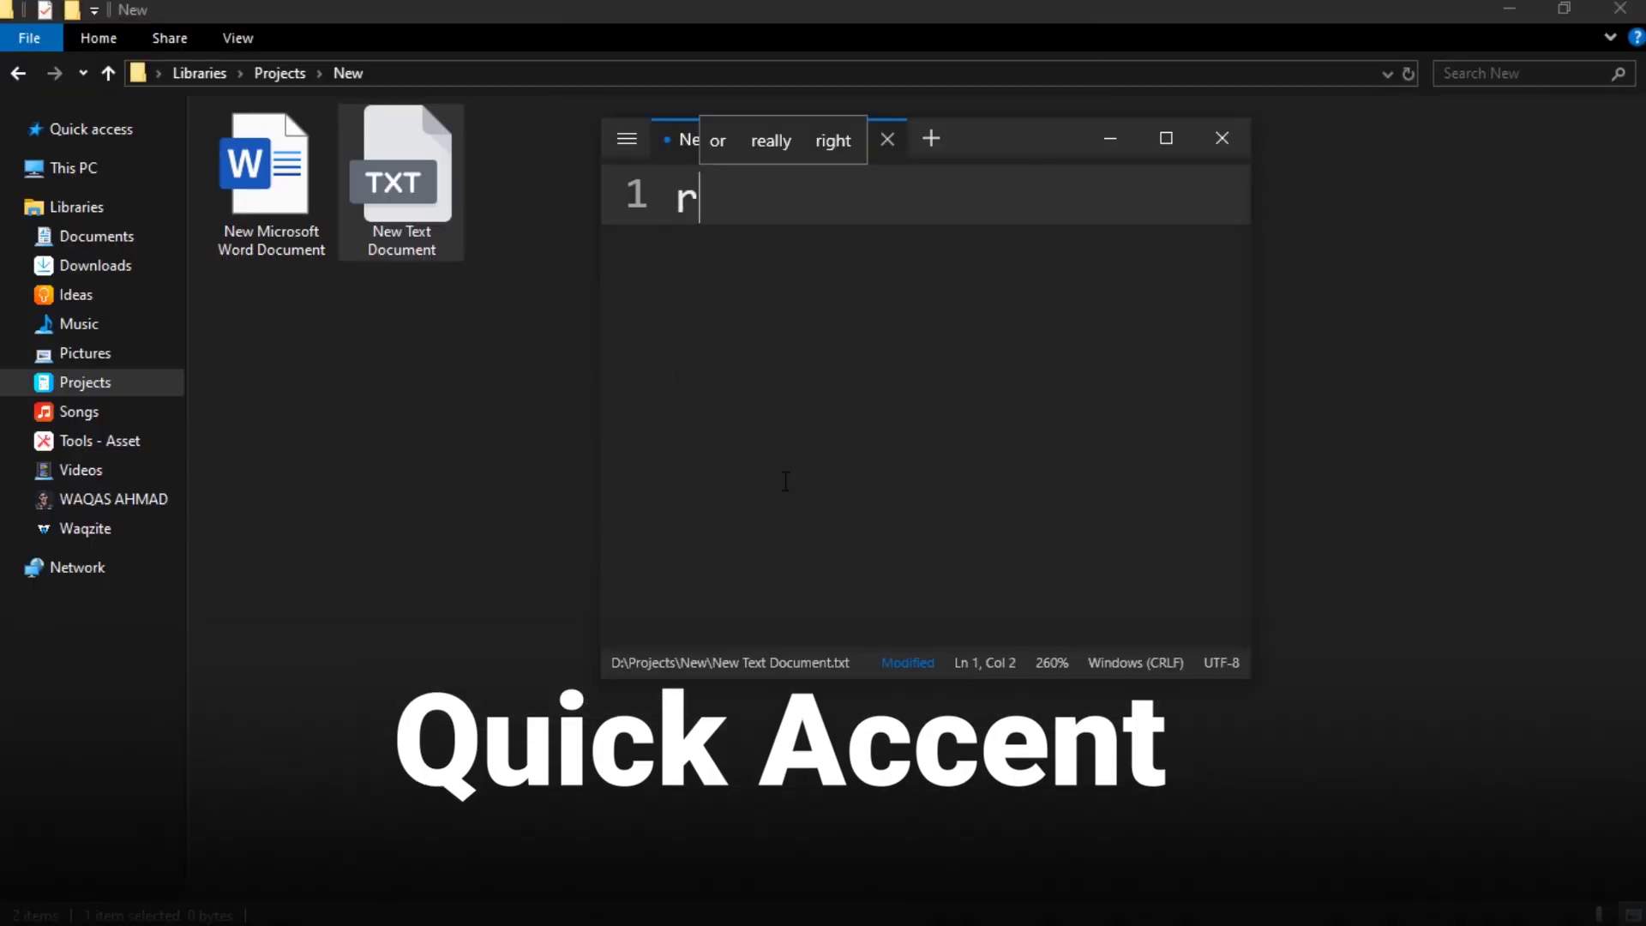
- Use Quick Accent's accent choices to insert ř in the text document
{"action": "key", "text": "space"}
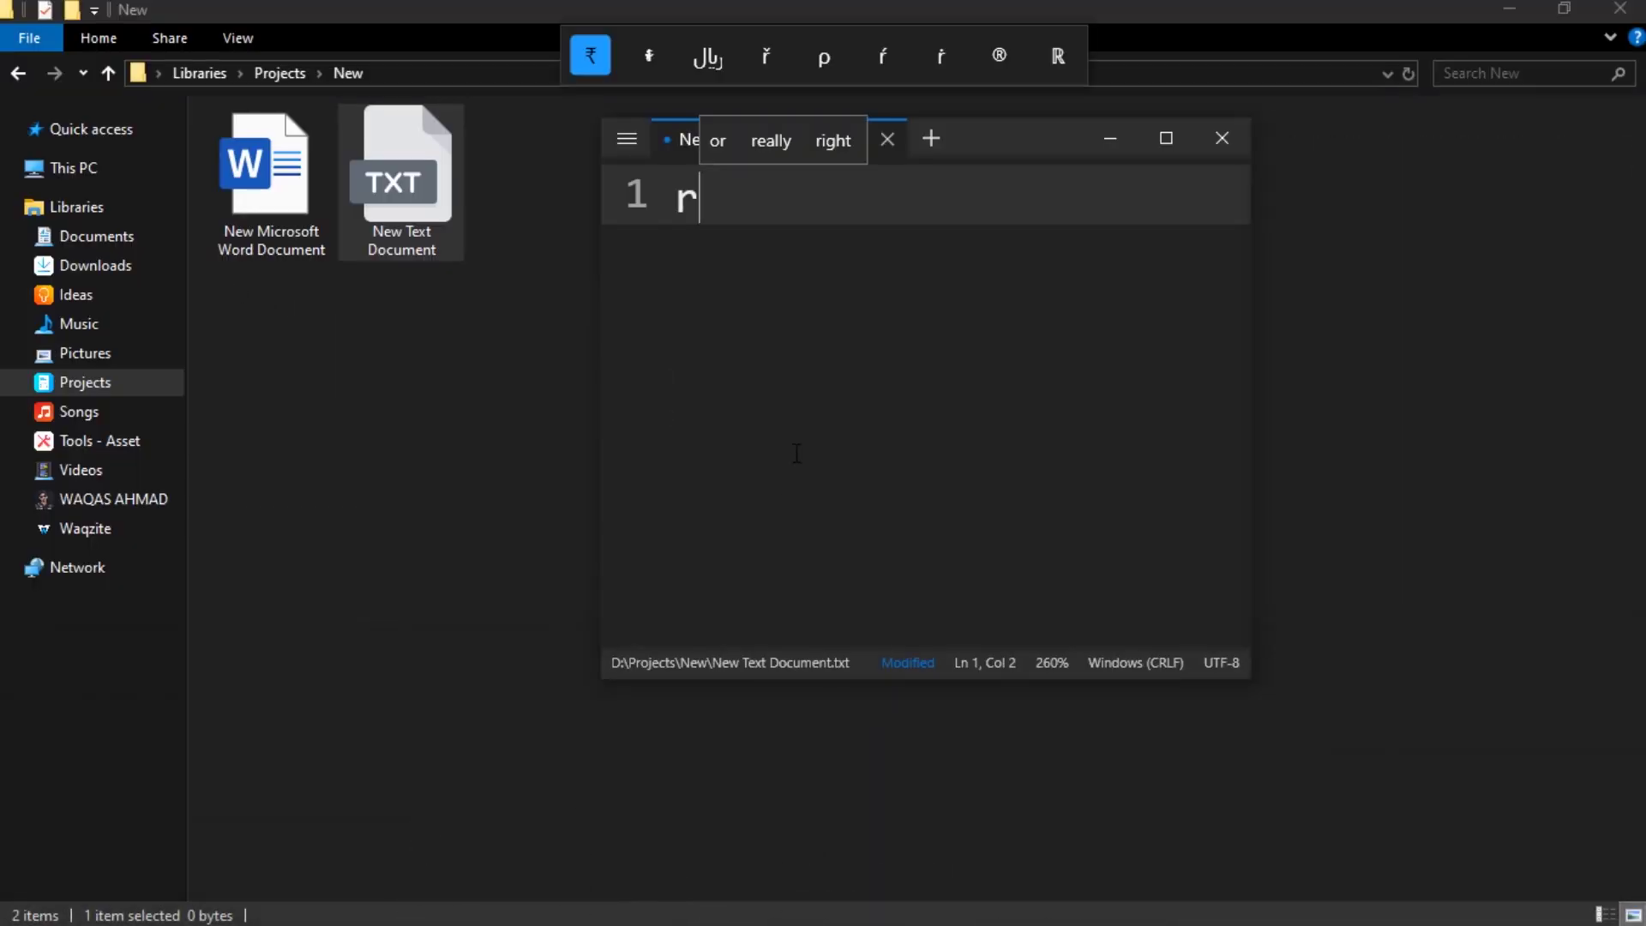
{"action": "type", "text": "t"}
{"action": "key", "text": "space"}
{"action": "key", "text": "space"}
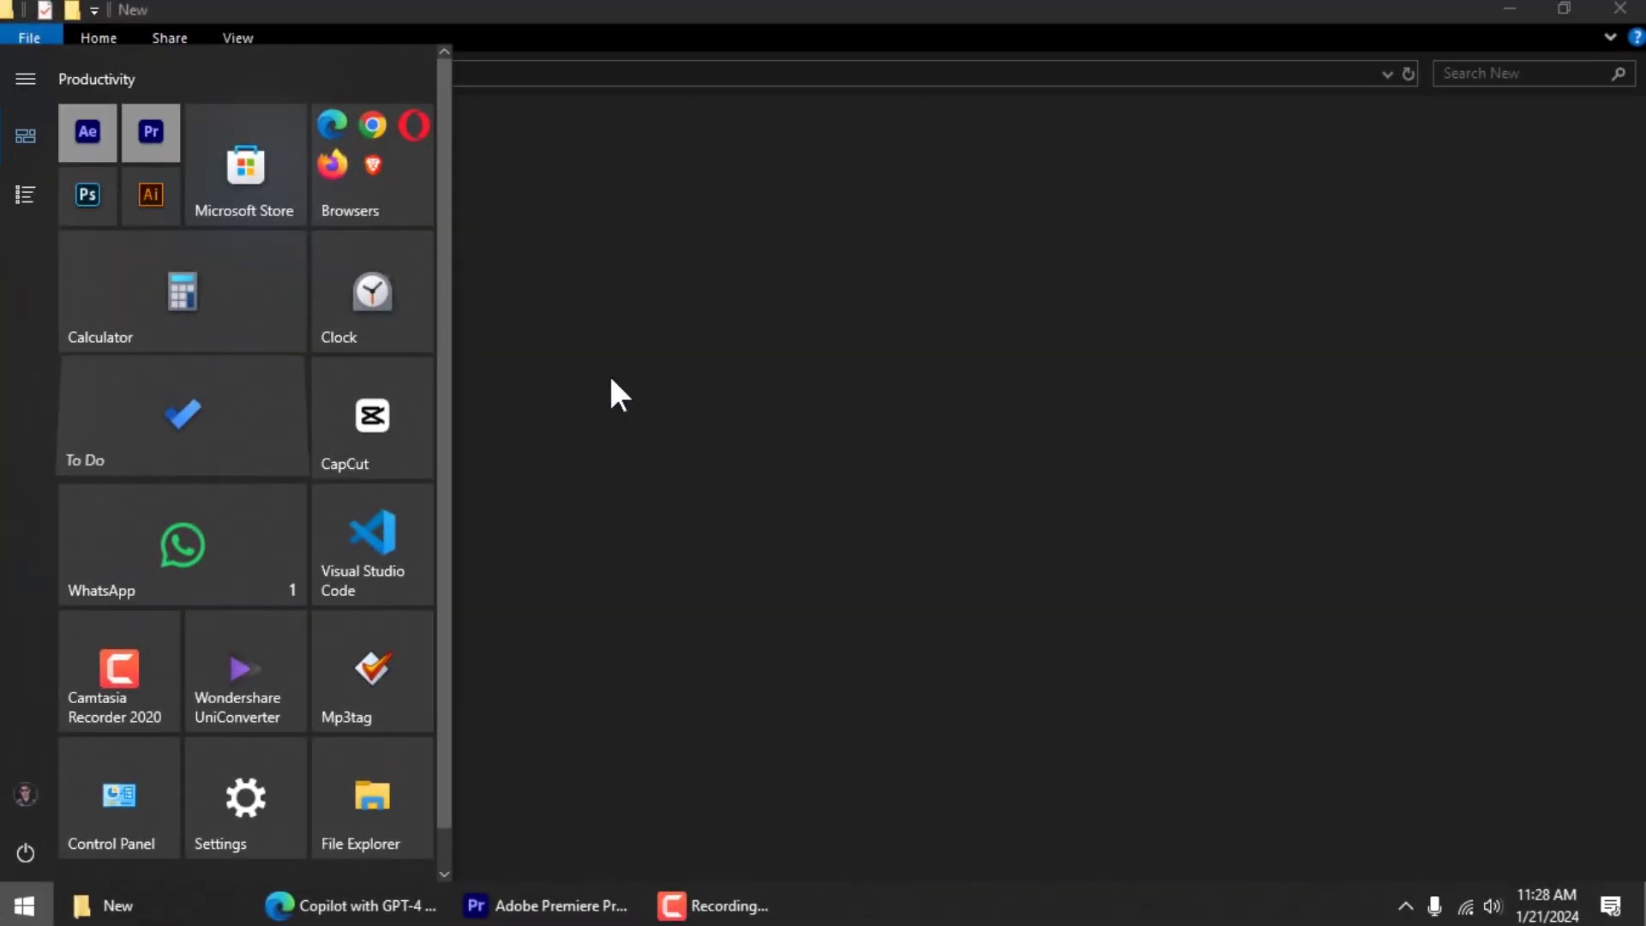
- Launch Registry Preview from PowerToys Settings and load Restore_Windows_Photo_Viewer.reg
{"action": "type", "text": "regedit"}
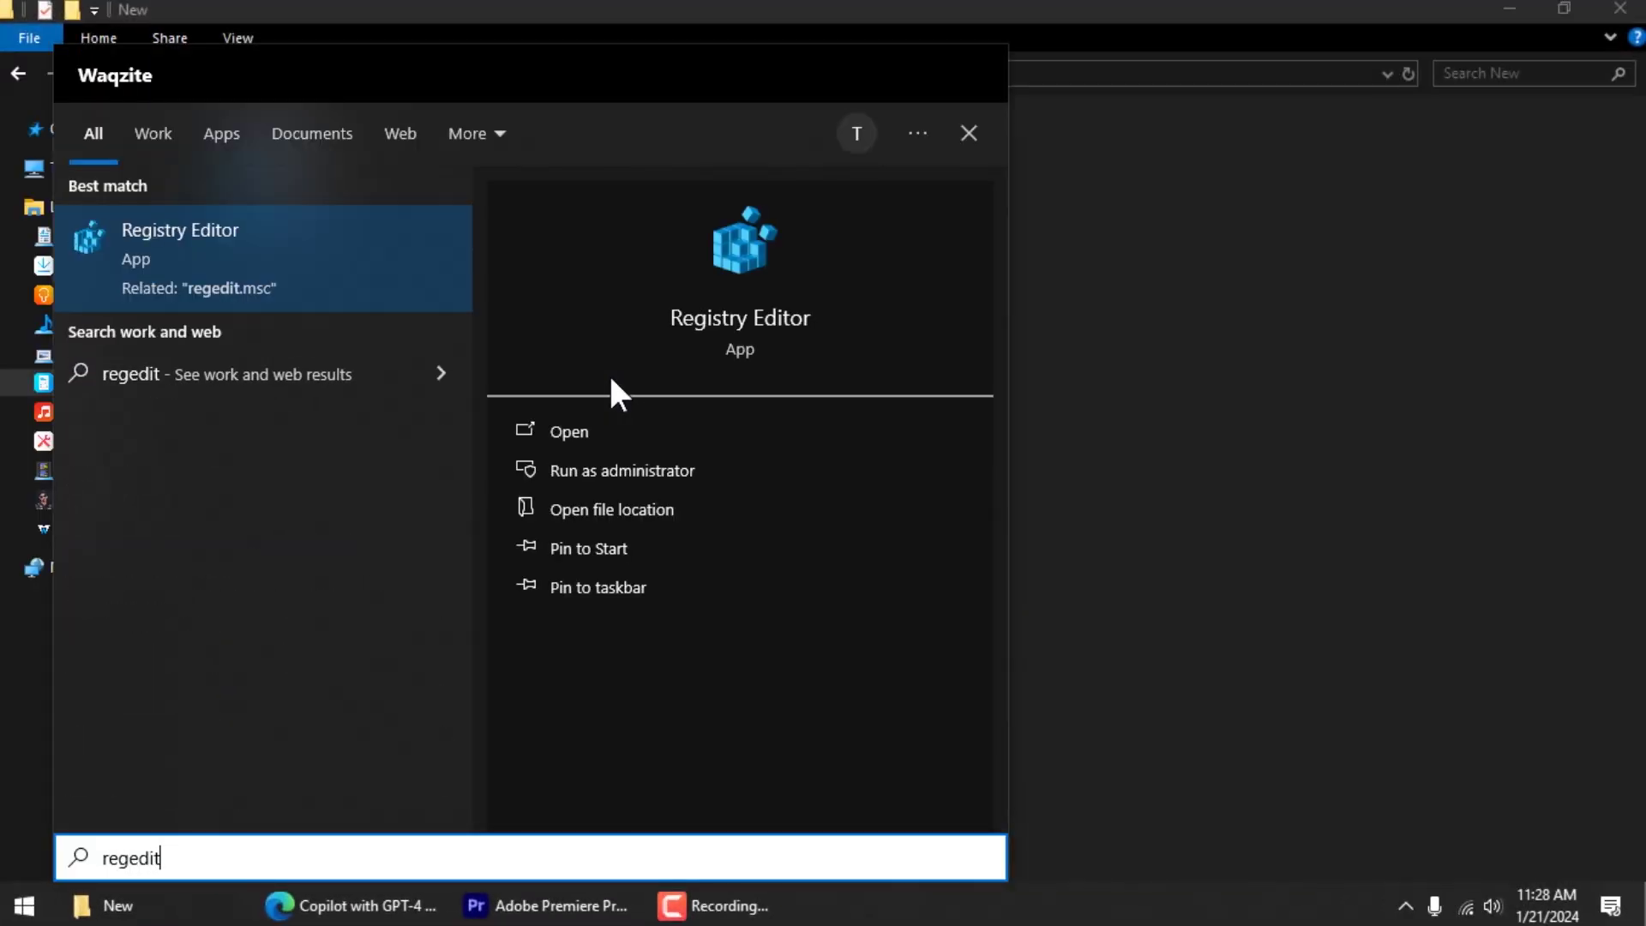
{"action": "key", "text": "Return"}
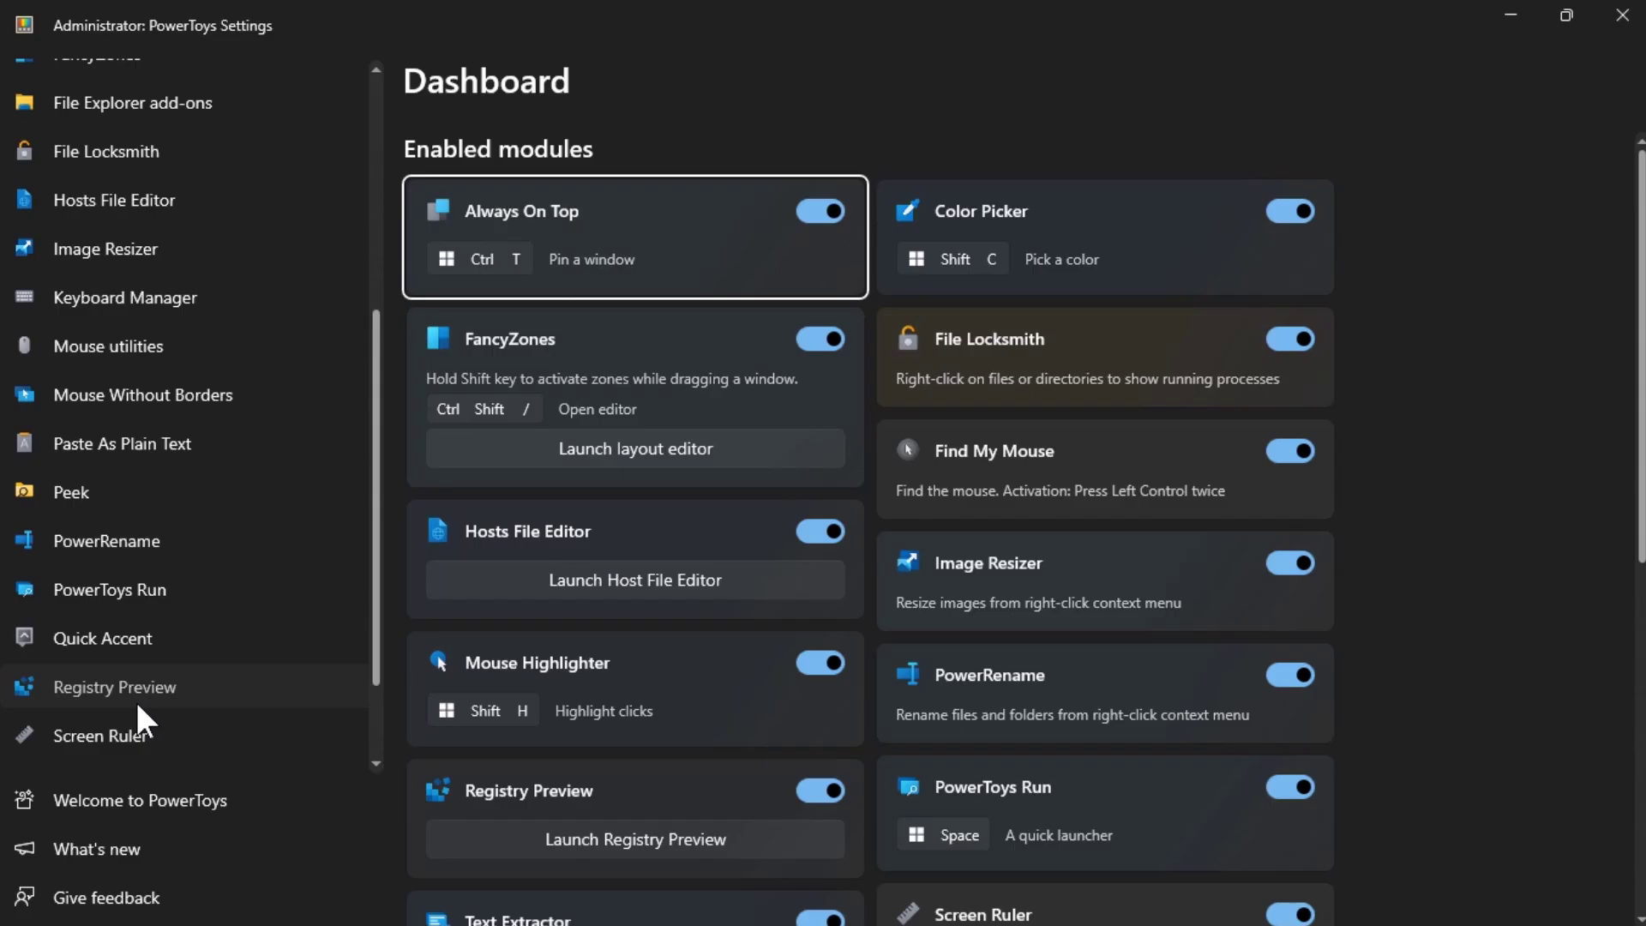
{"action": "left_click", "coordinate": [135, 698]}
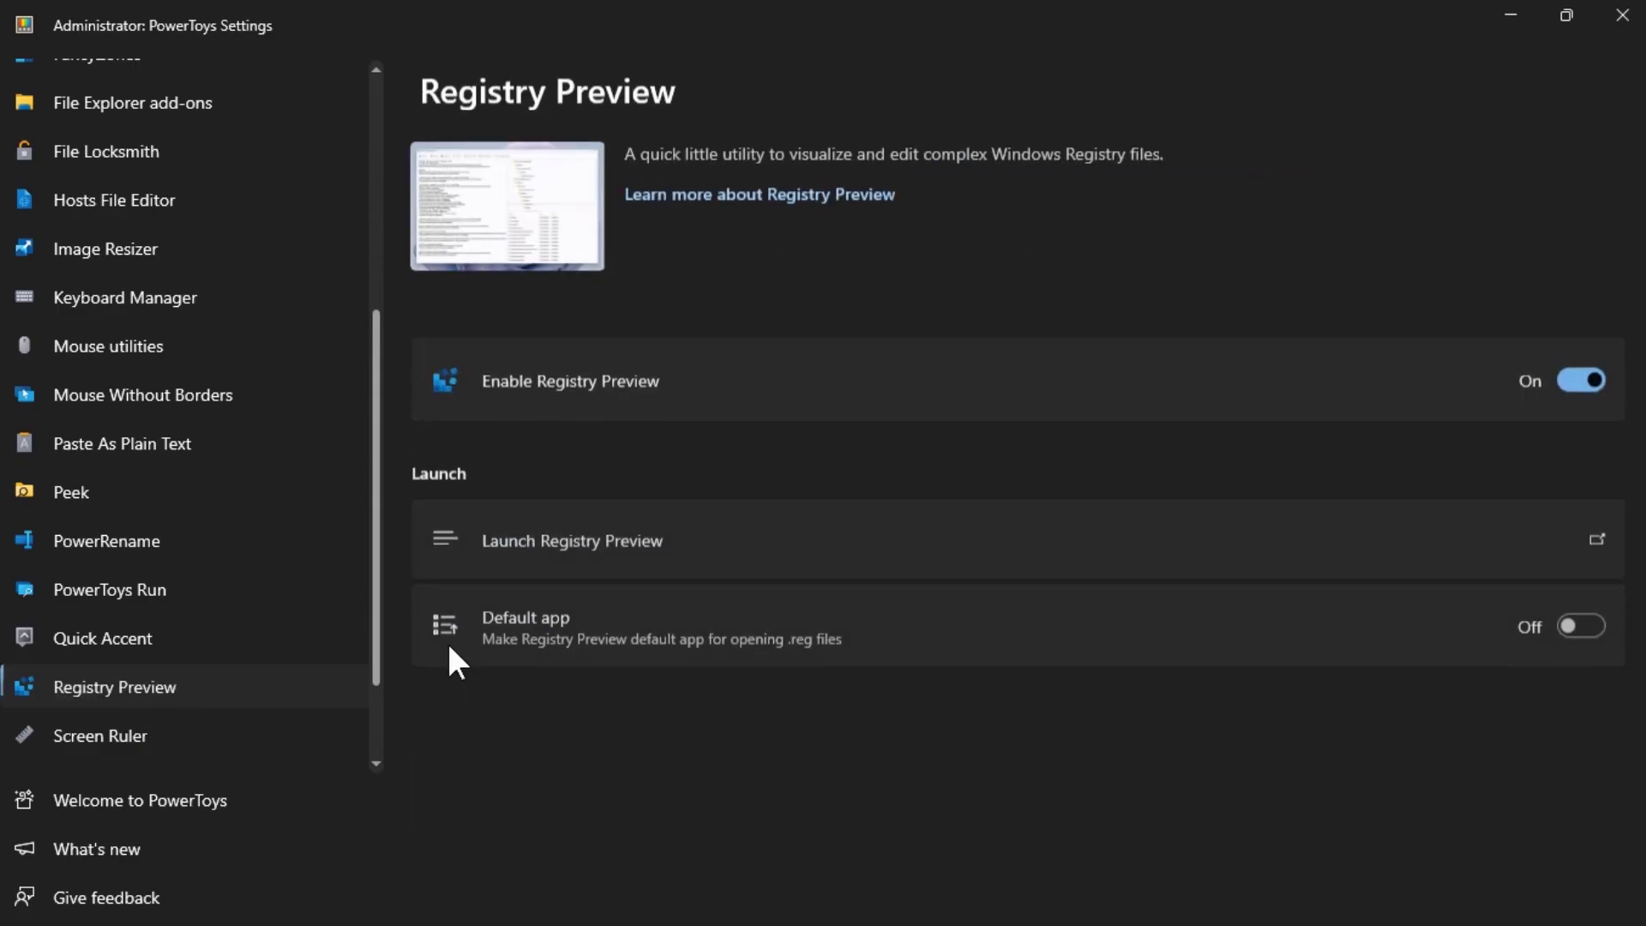
{"action": "left_click", "coordinate": [1323, 516]}
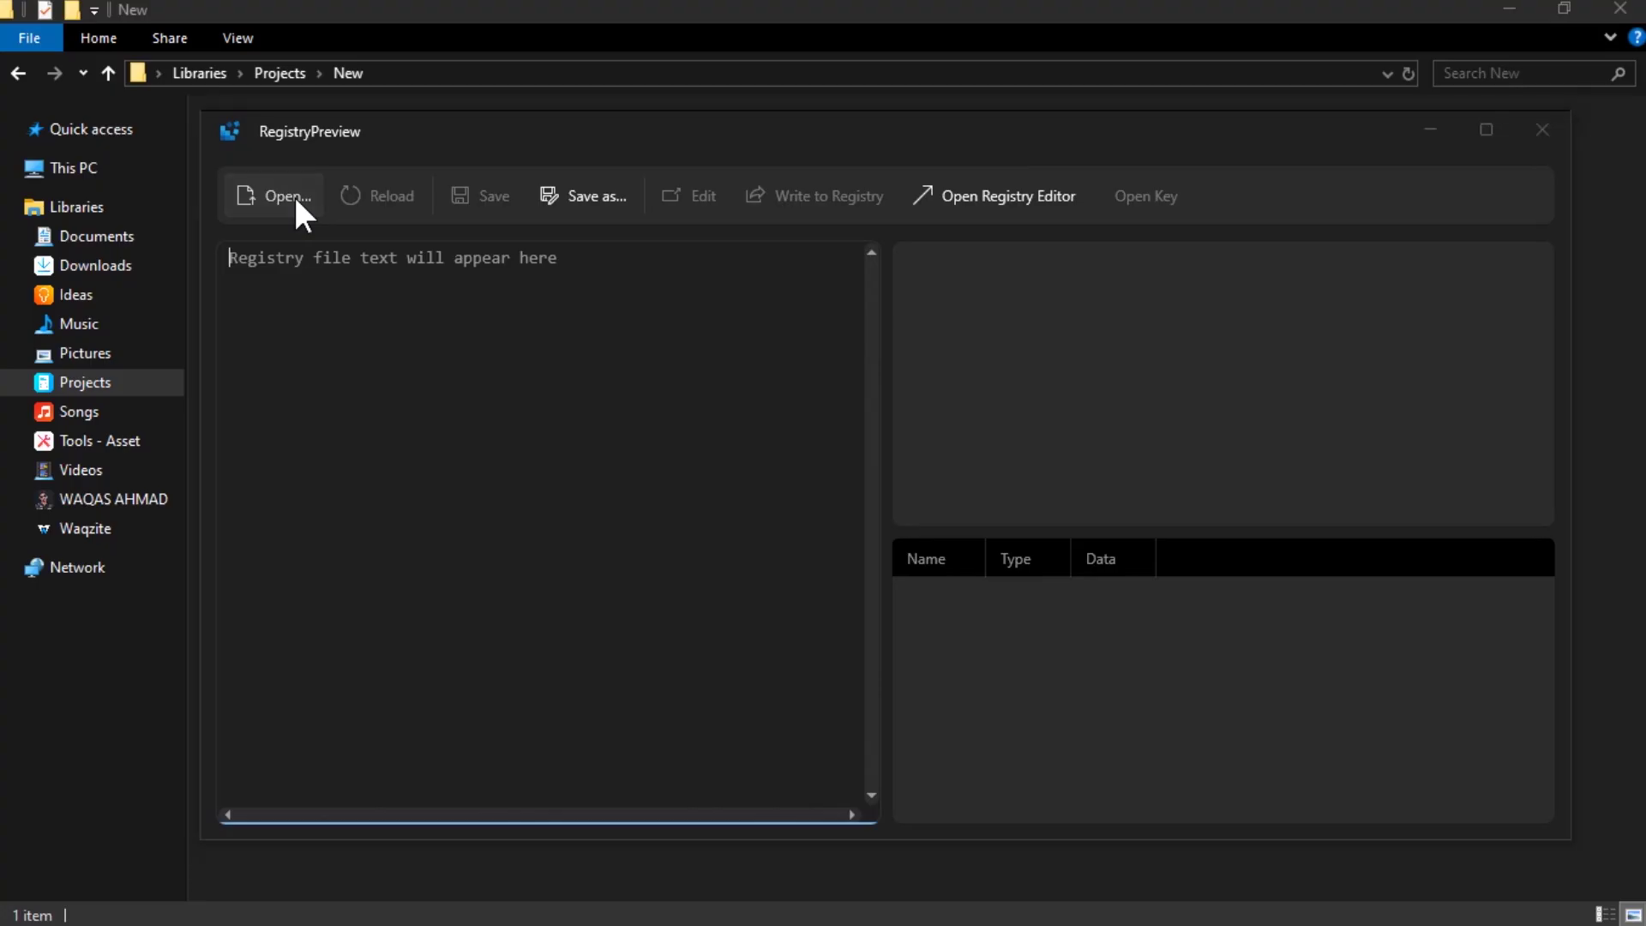
{"action": "left_click", "coordinate": [296, 202]}
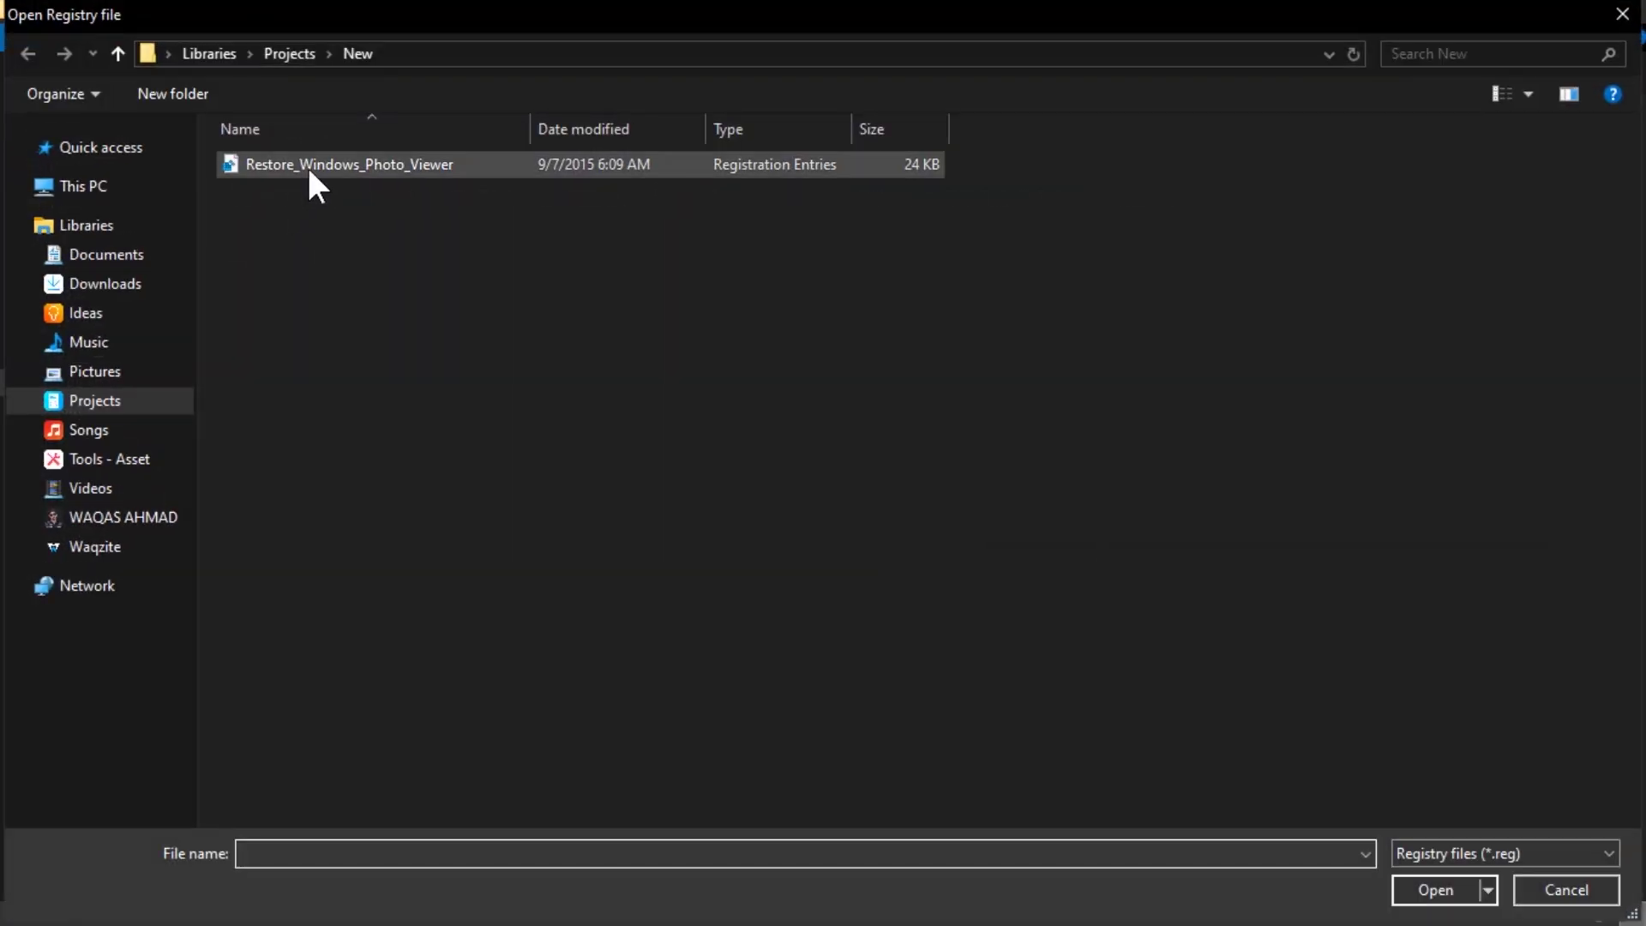
{"action": "double_click", "coordinate": [306, 165]}
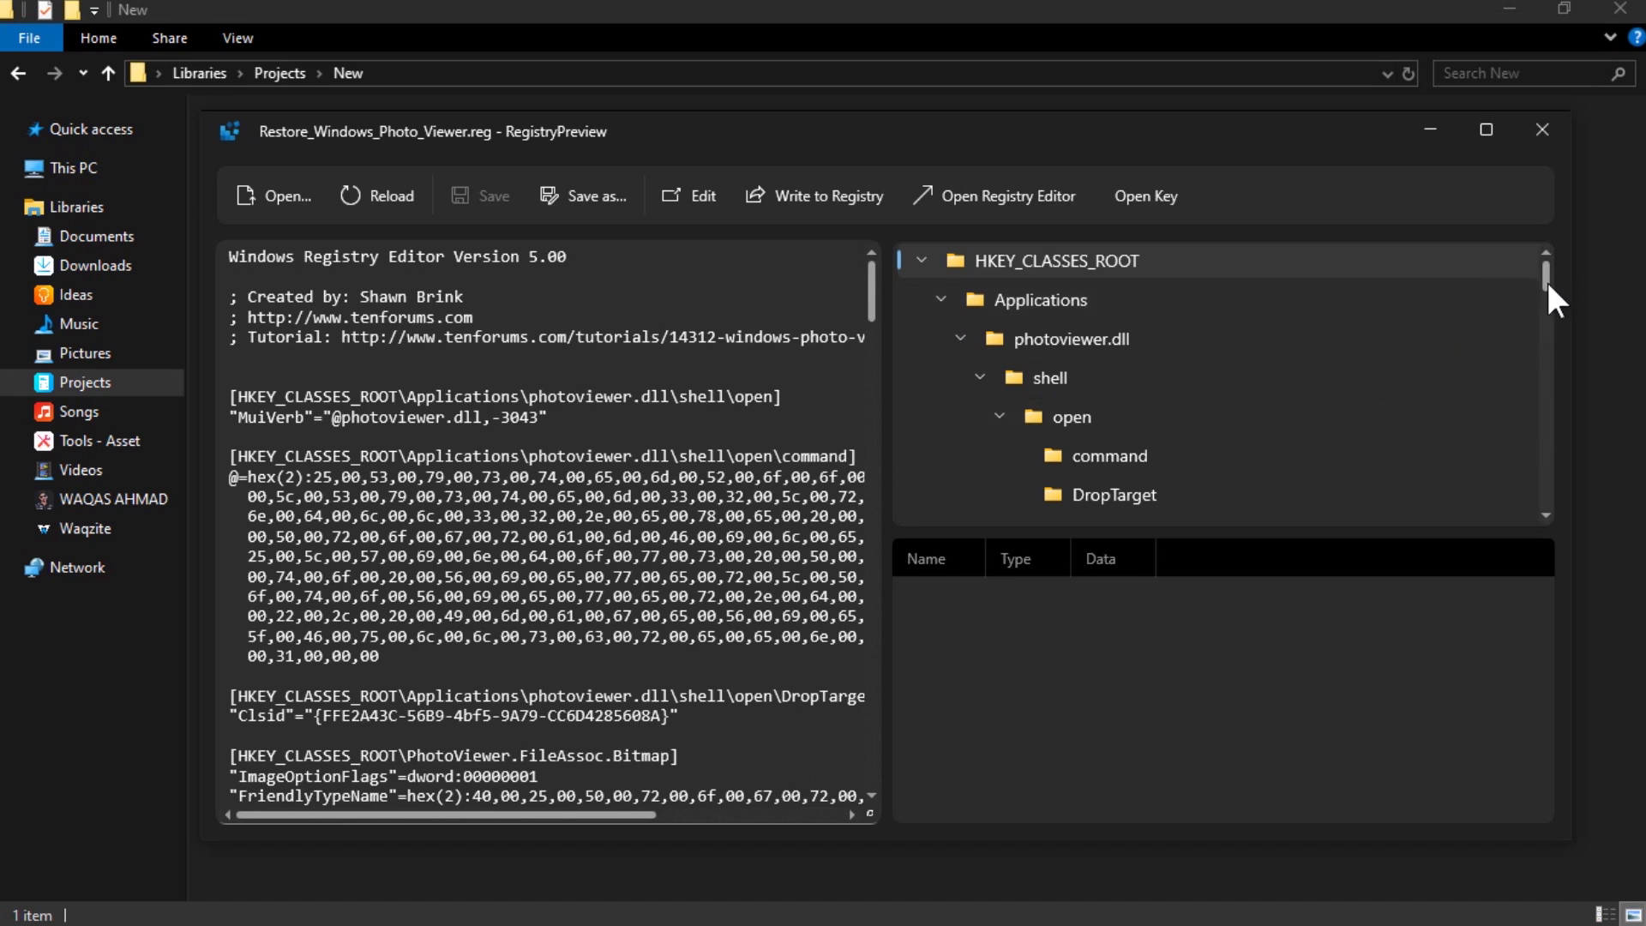
- Collapse the SOFTWARE, HKEY_LOCAL_MACHINE and PhotoViewer Wdp and Png keys in the tree
{"action": "left_click_drag", "start_coordinate": [1545, 280], "coordinate": [1515, 513]}
{"action": "scroll", "coordinate": [990, 472], "scroll_direction": "up", "scroll_amount": 3}
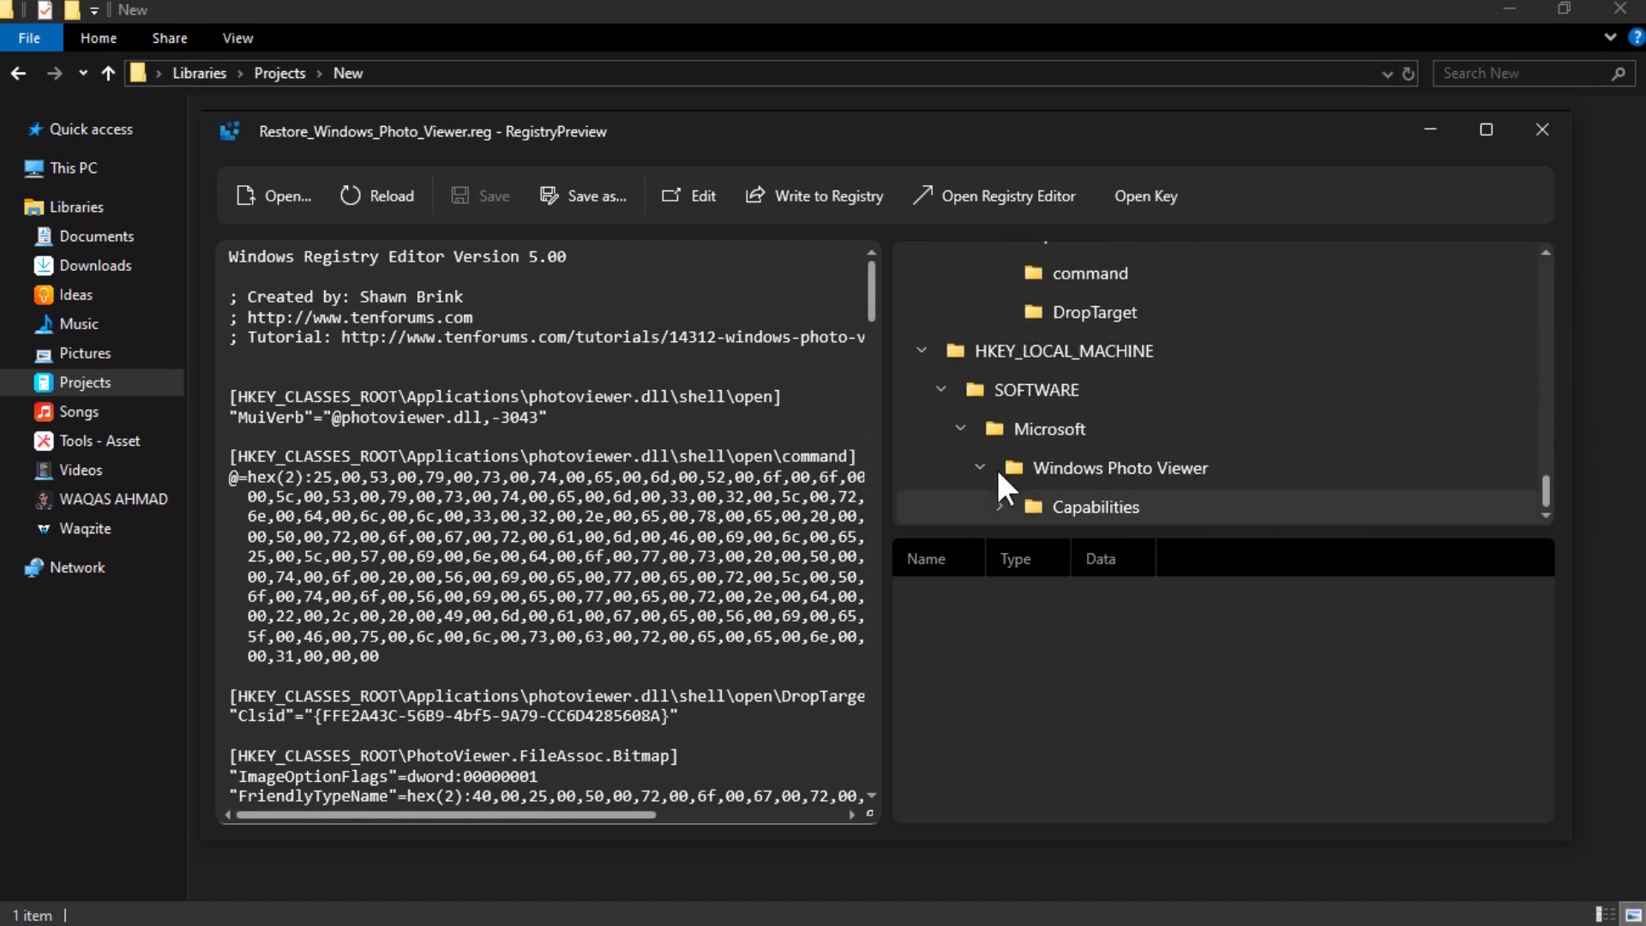
{"action": "left_click", "coordinate": [941, 470]}
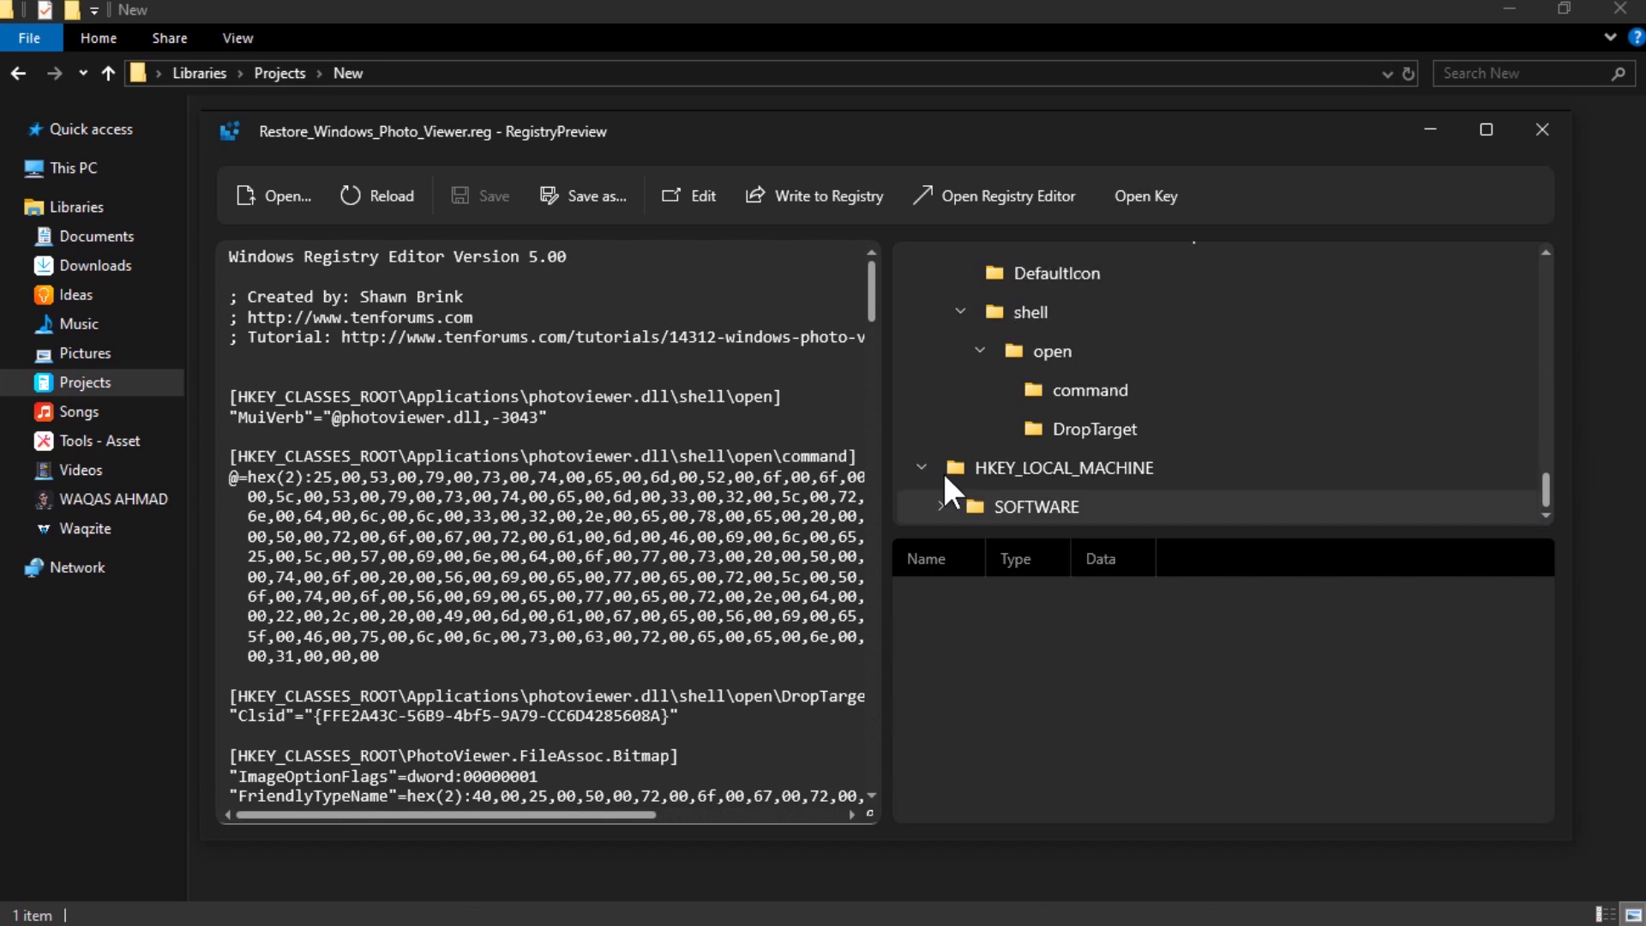
{"action": "left_click", "coordinate": [924, 468]}
{"action": "left_click", "coordinate": [979, 386]}
{"action": "left_click", "coordinate": [961, 427]}
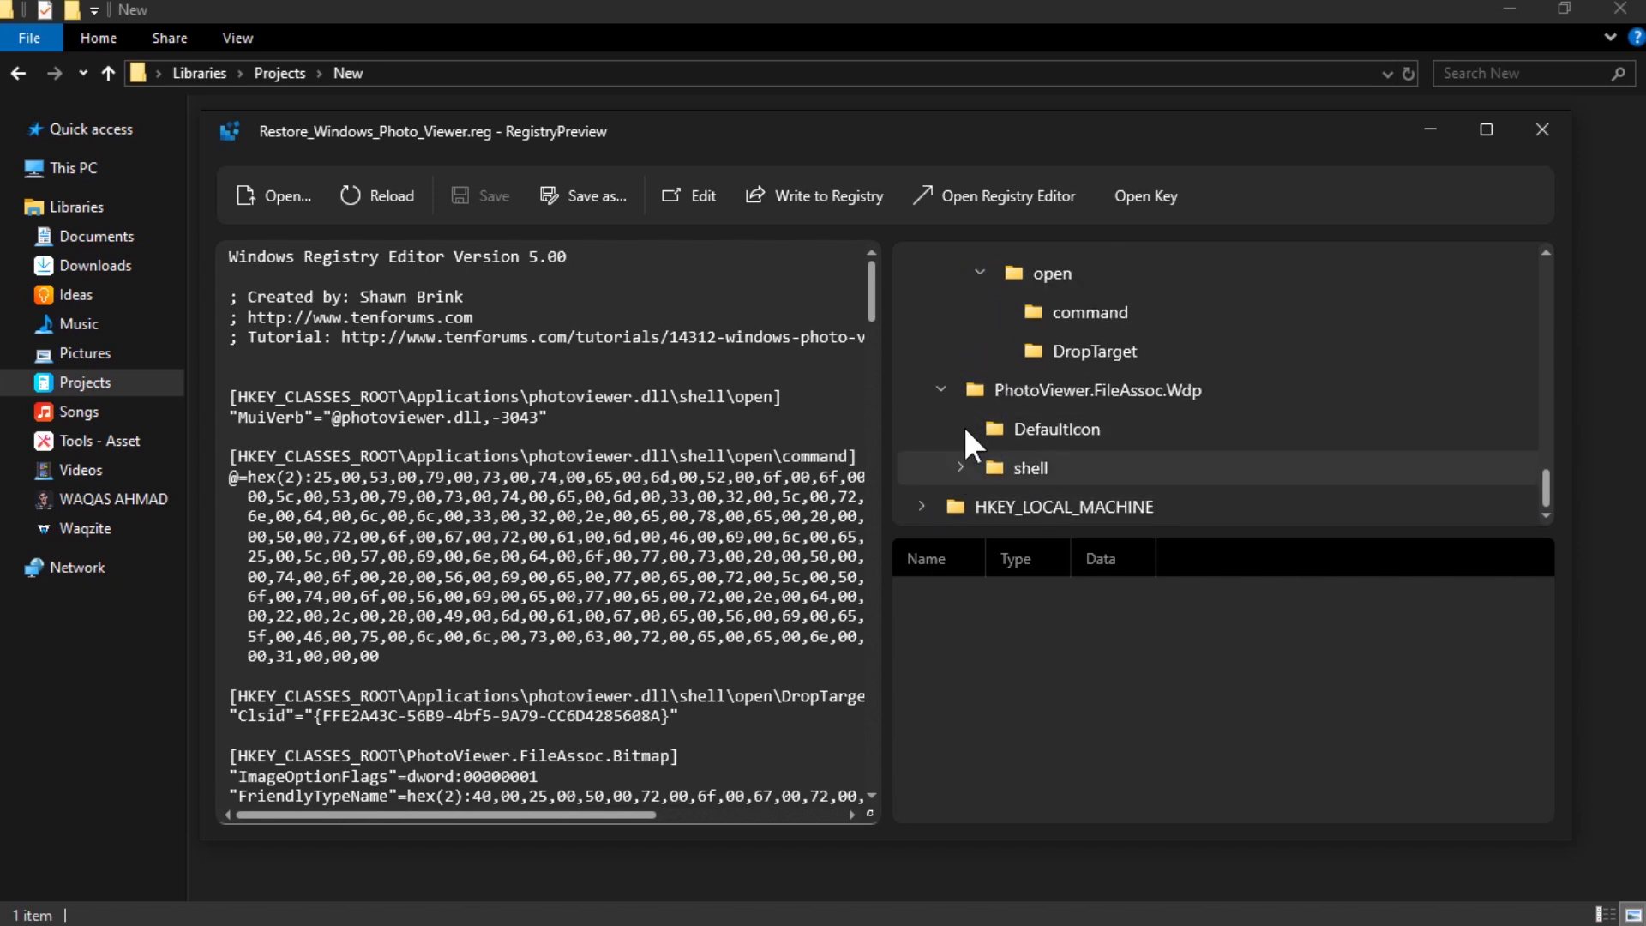
{"action": "left_click", "coordinate": [941, 388]}
{"action": "left_click", "coordinate": [978, 350]}
{"action": "left_click", "coordinate": [960, 389]}
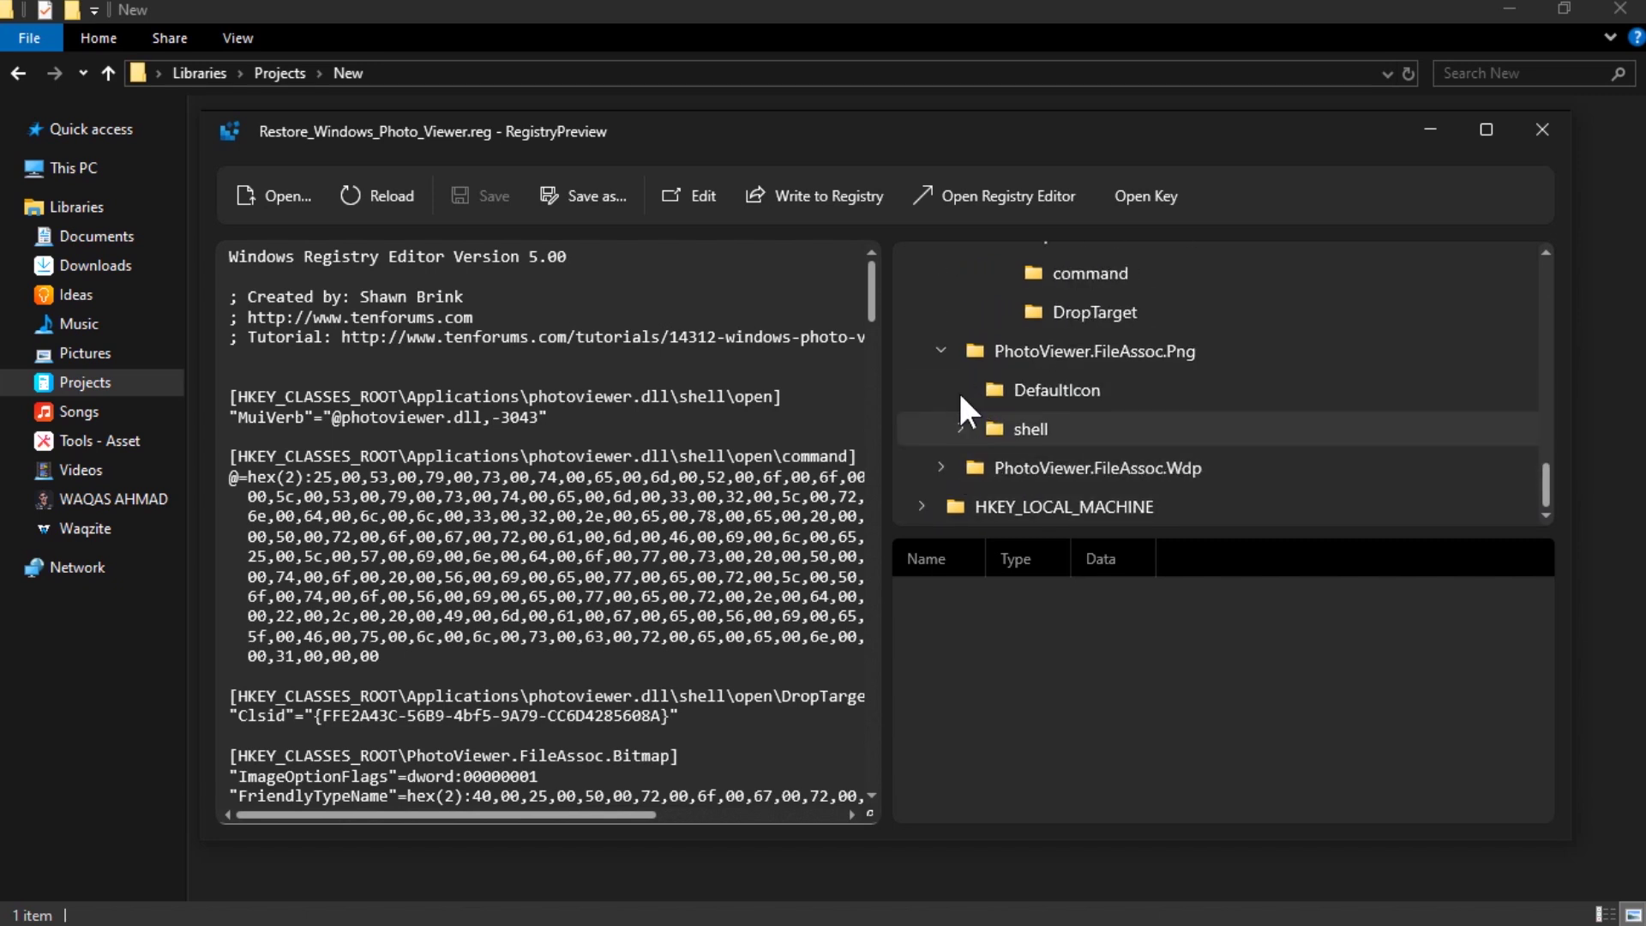
{"action": "left_click", "coordinate": [941, 349]}
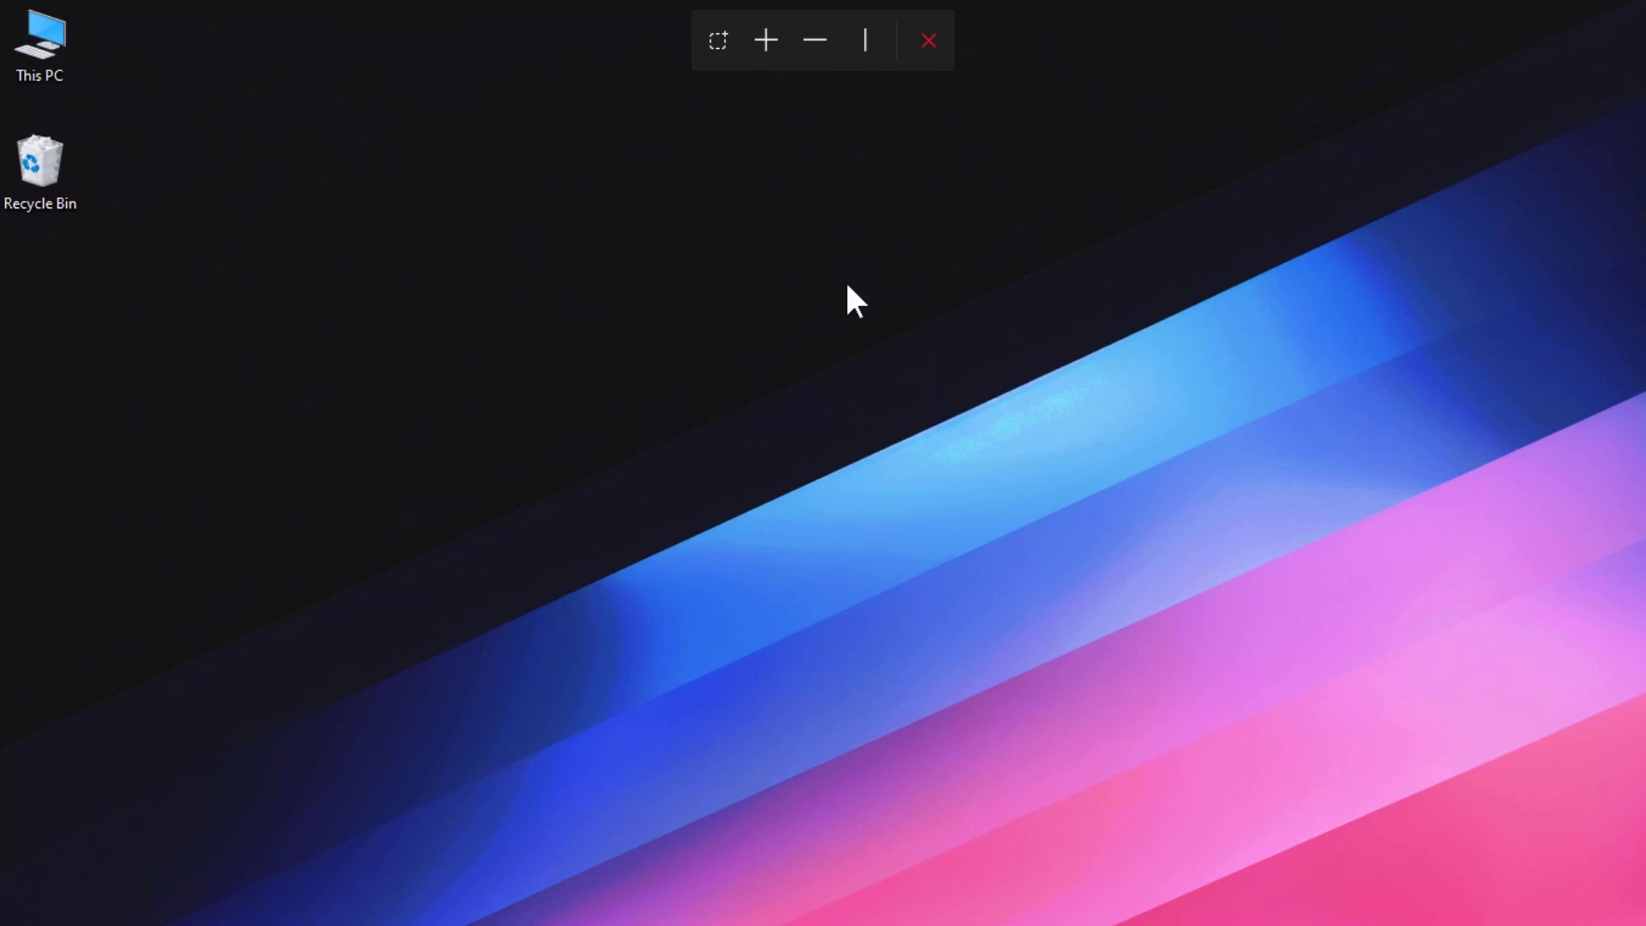
- Measure a desktop rectangle with the Bounds tool, then the Best Yields logo on 99designs
{"action": "left_click", "coordinate": [717, 40]}
{"action": "left_click_drag", "start_coordinate": [521, 250], "coordinate": [805, 471]}
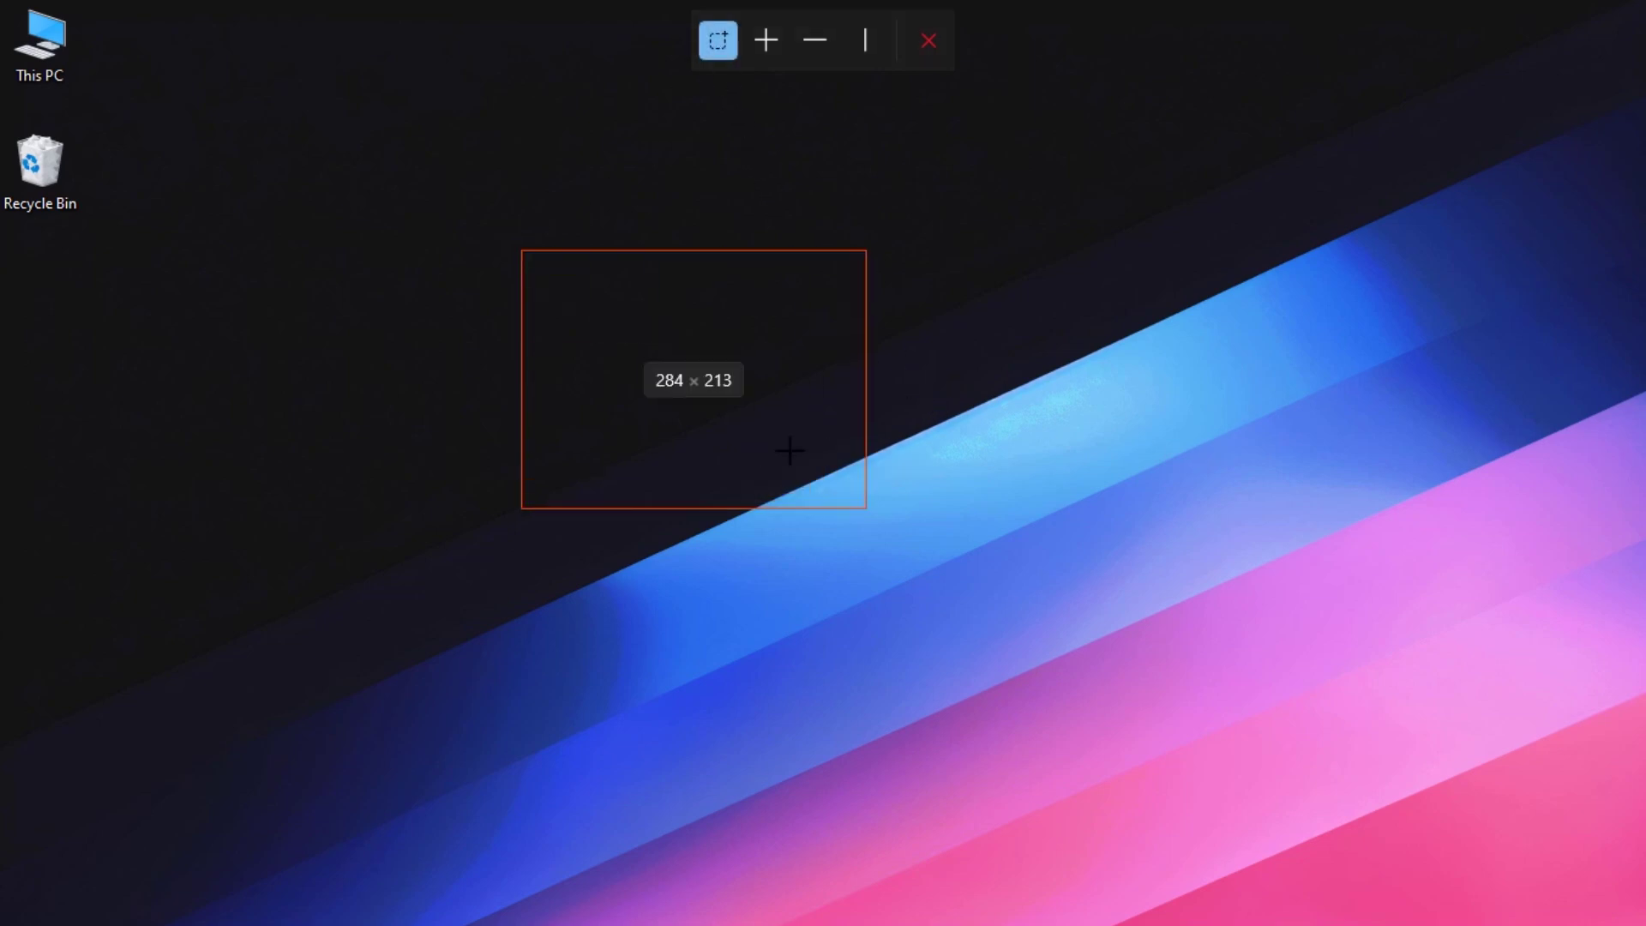
{"action": "key", "text": "alt+Tab"}
{"action": "mouse_move", "coordinate": [342, 340]}
{"action": "left_mouse_down"}
{"action": "mouse_move", "coordinate": [429, 450]}
{"action": "mouse_move", "coordinate": [672, 541]}
{"action": "left_mouse_up"}
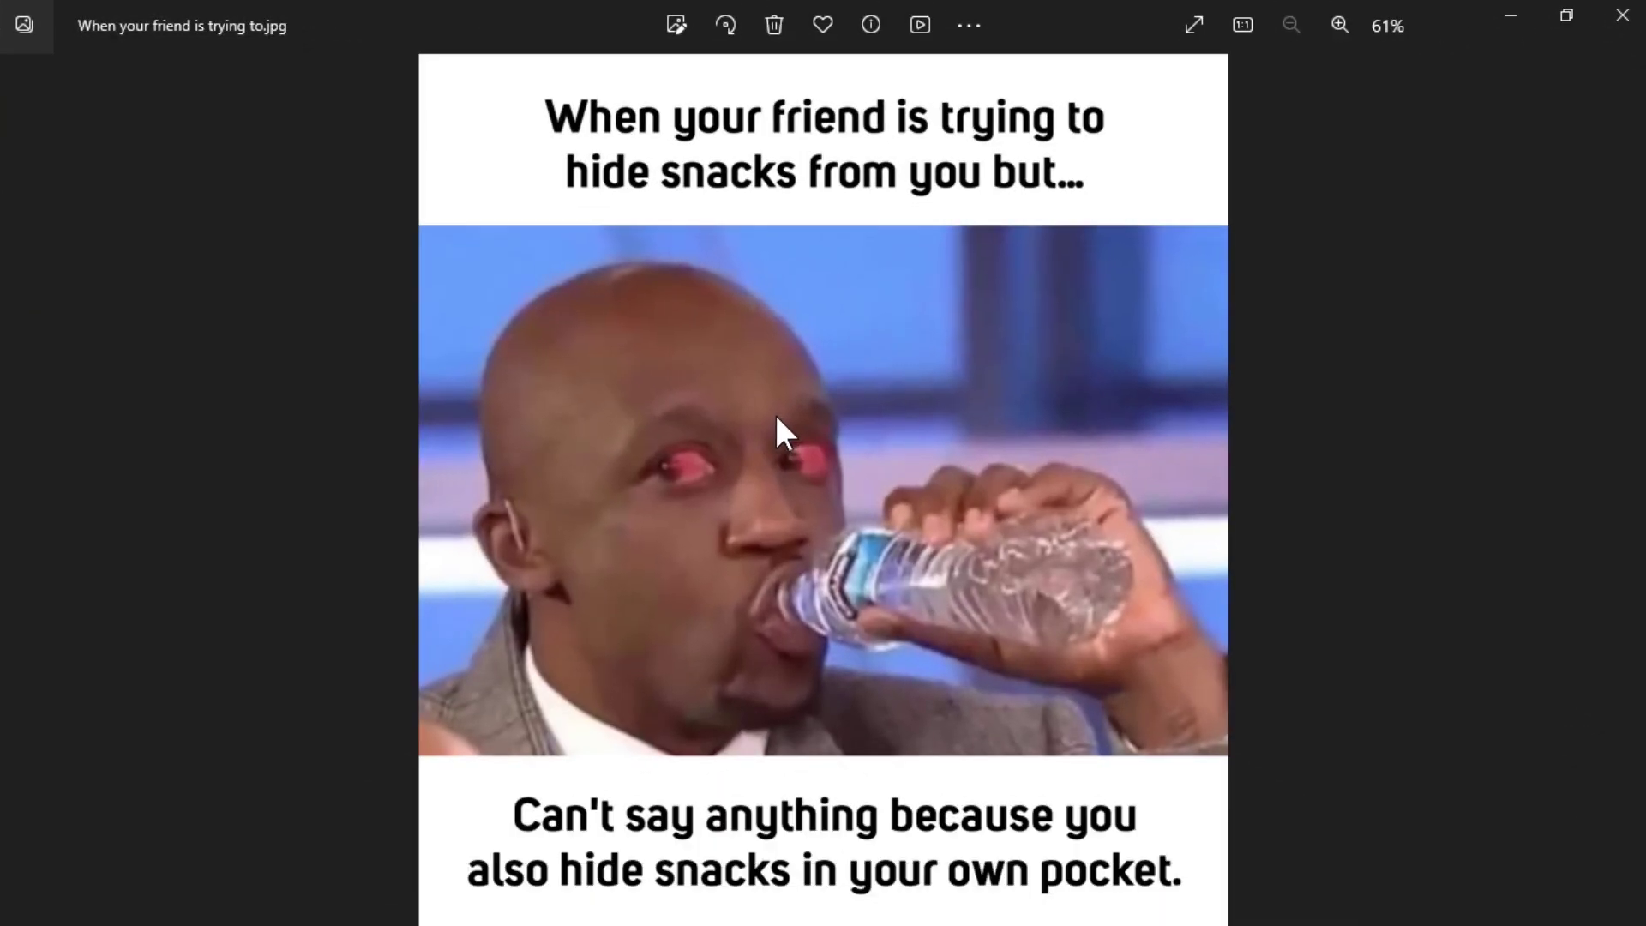
- Capture the meme's top caption with Text Extractor and paste it into New Text Document.txt in Notepad
{"action": "key", "text": "super+shift+t"}
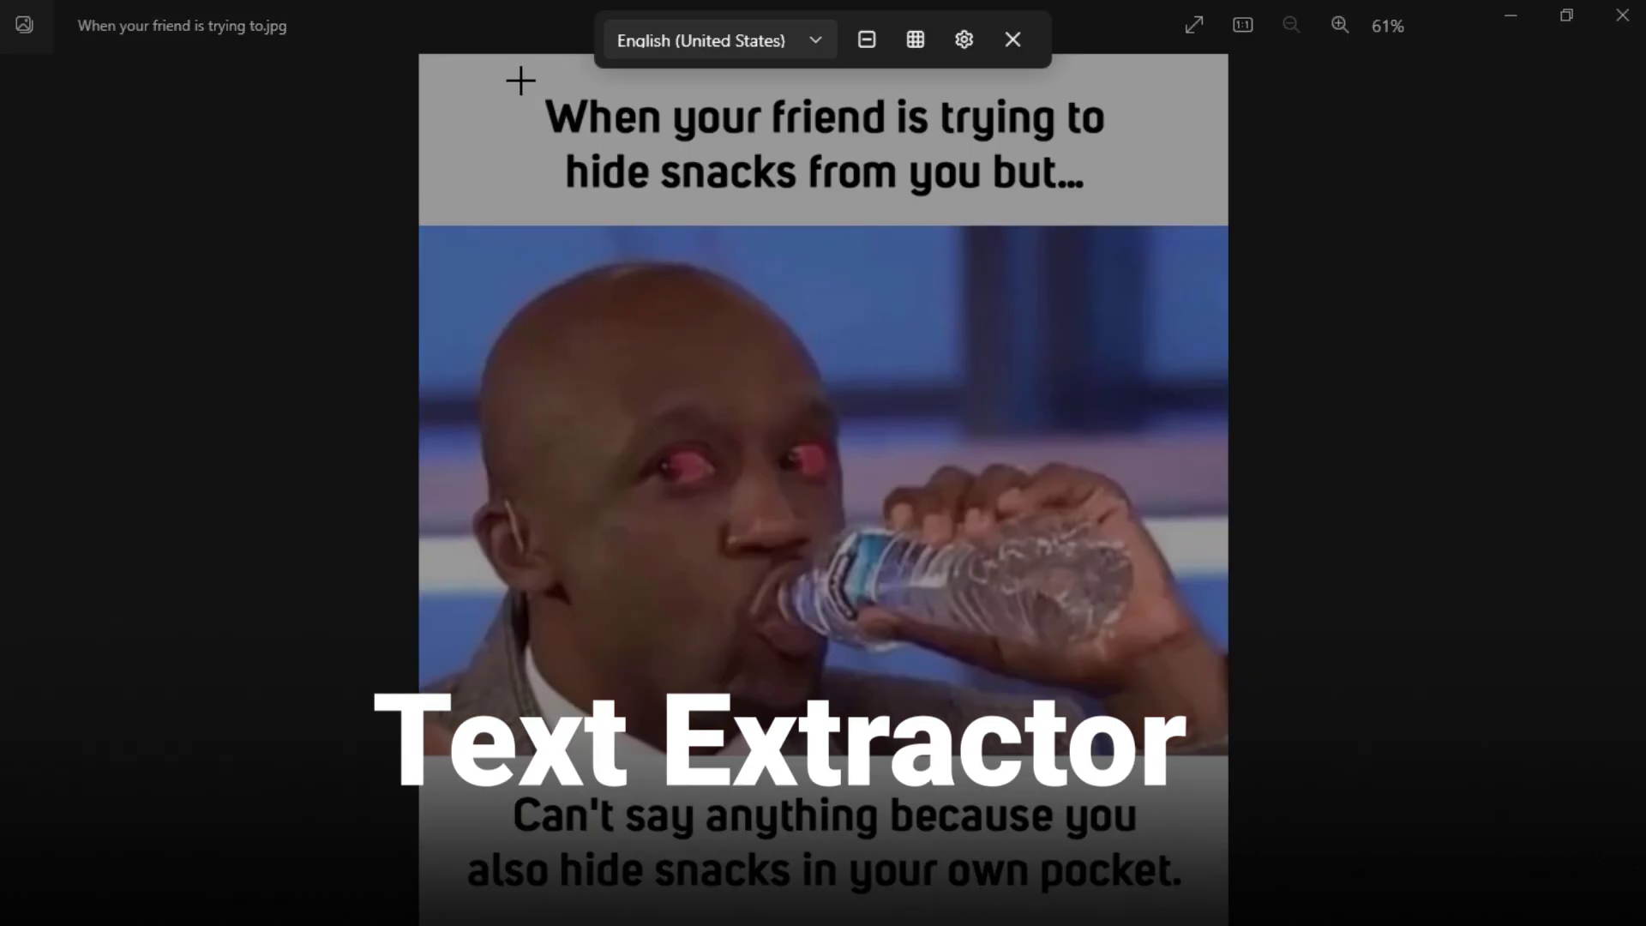
{"action": "left_click_drag", "start_coordinate": [521, 80], "coordinate": [1154, 211]}
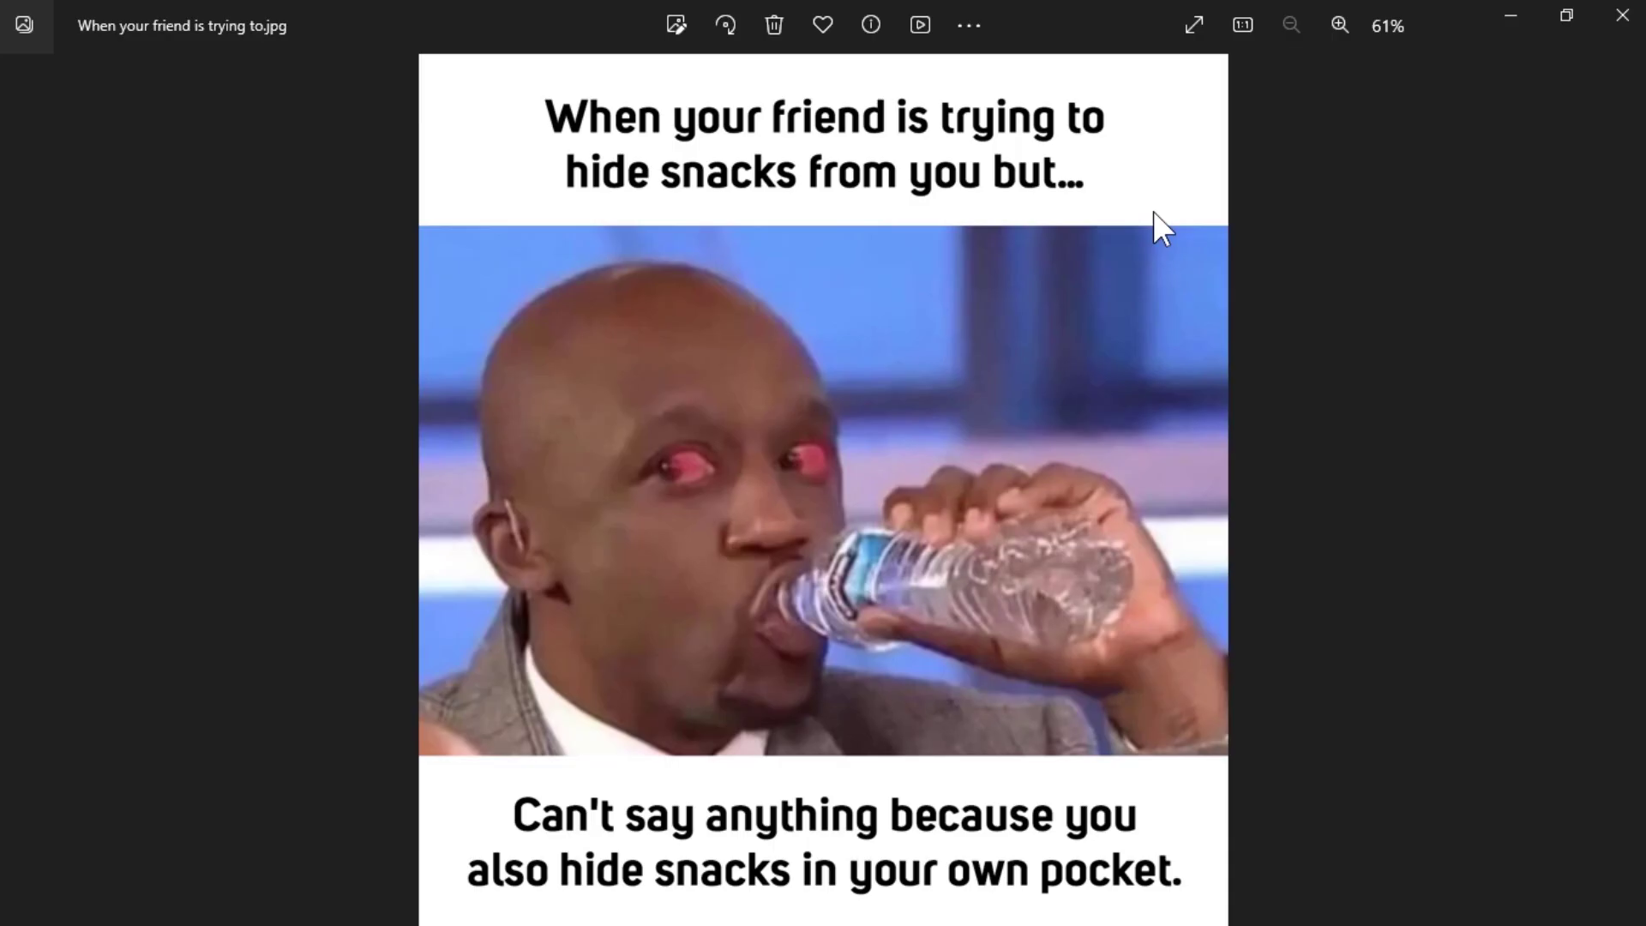
{"action": "left_click", "coordinate": [1507, 15]}
{"action": "right_click", "coordinate": [790, 239]}
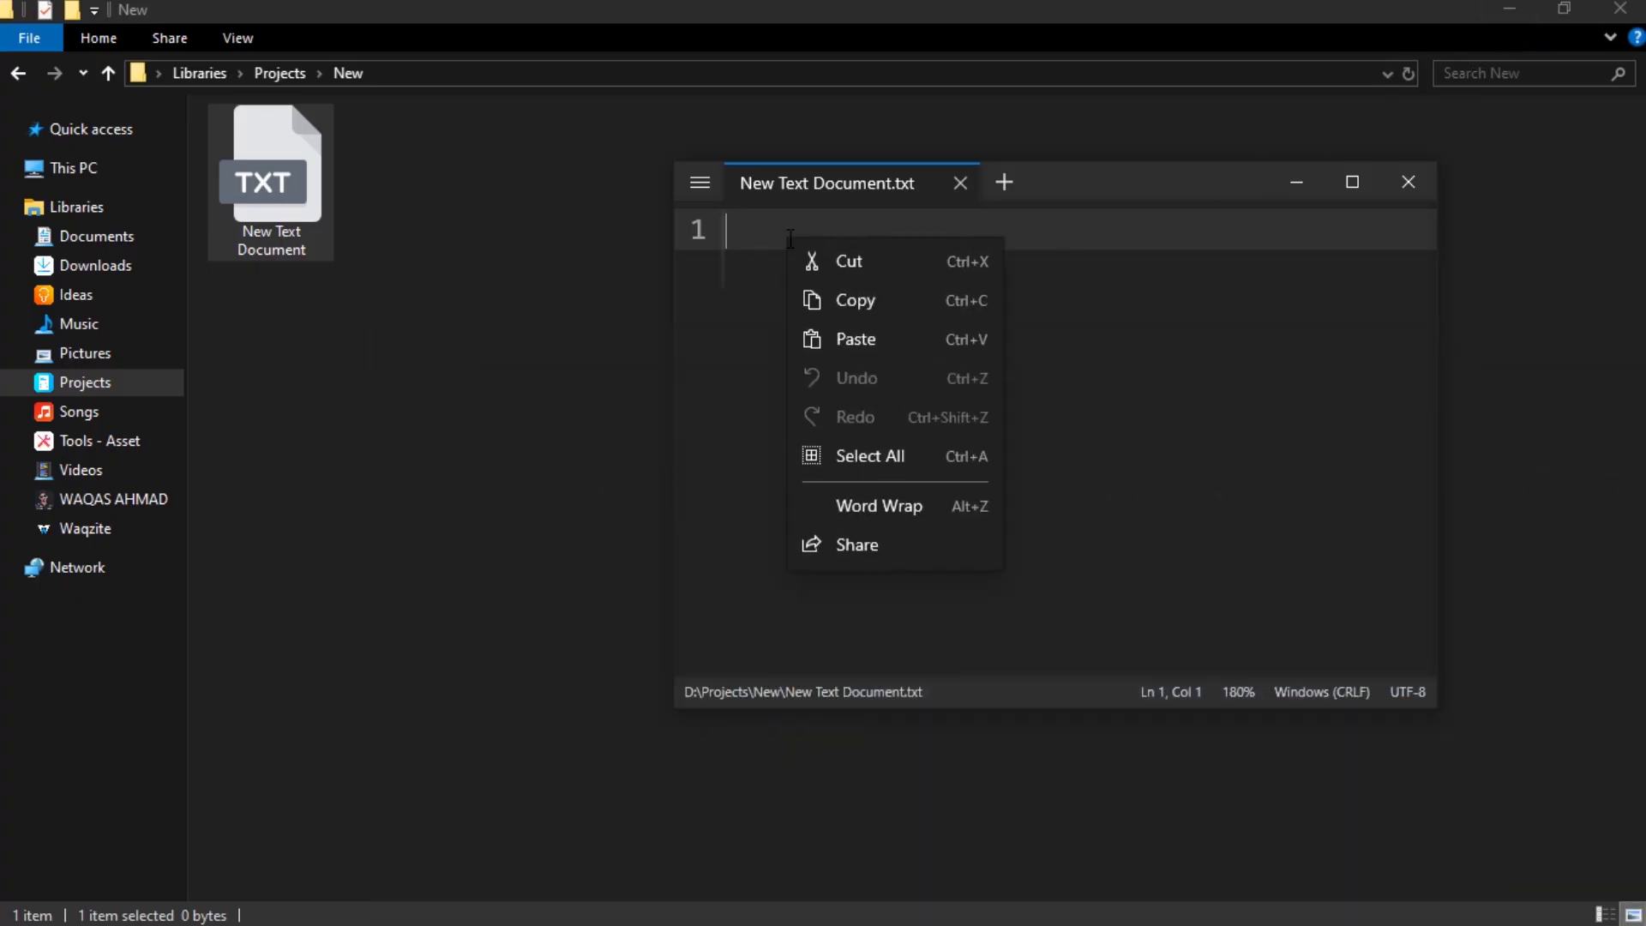
{"action": "left_click", "coordinate": [923, 360]}
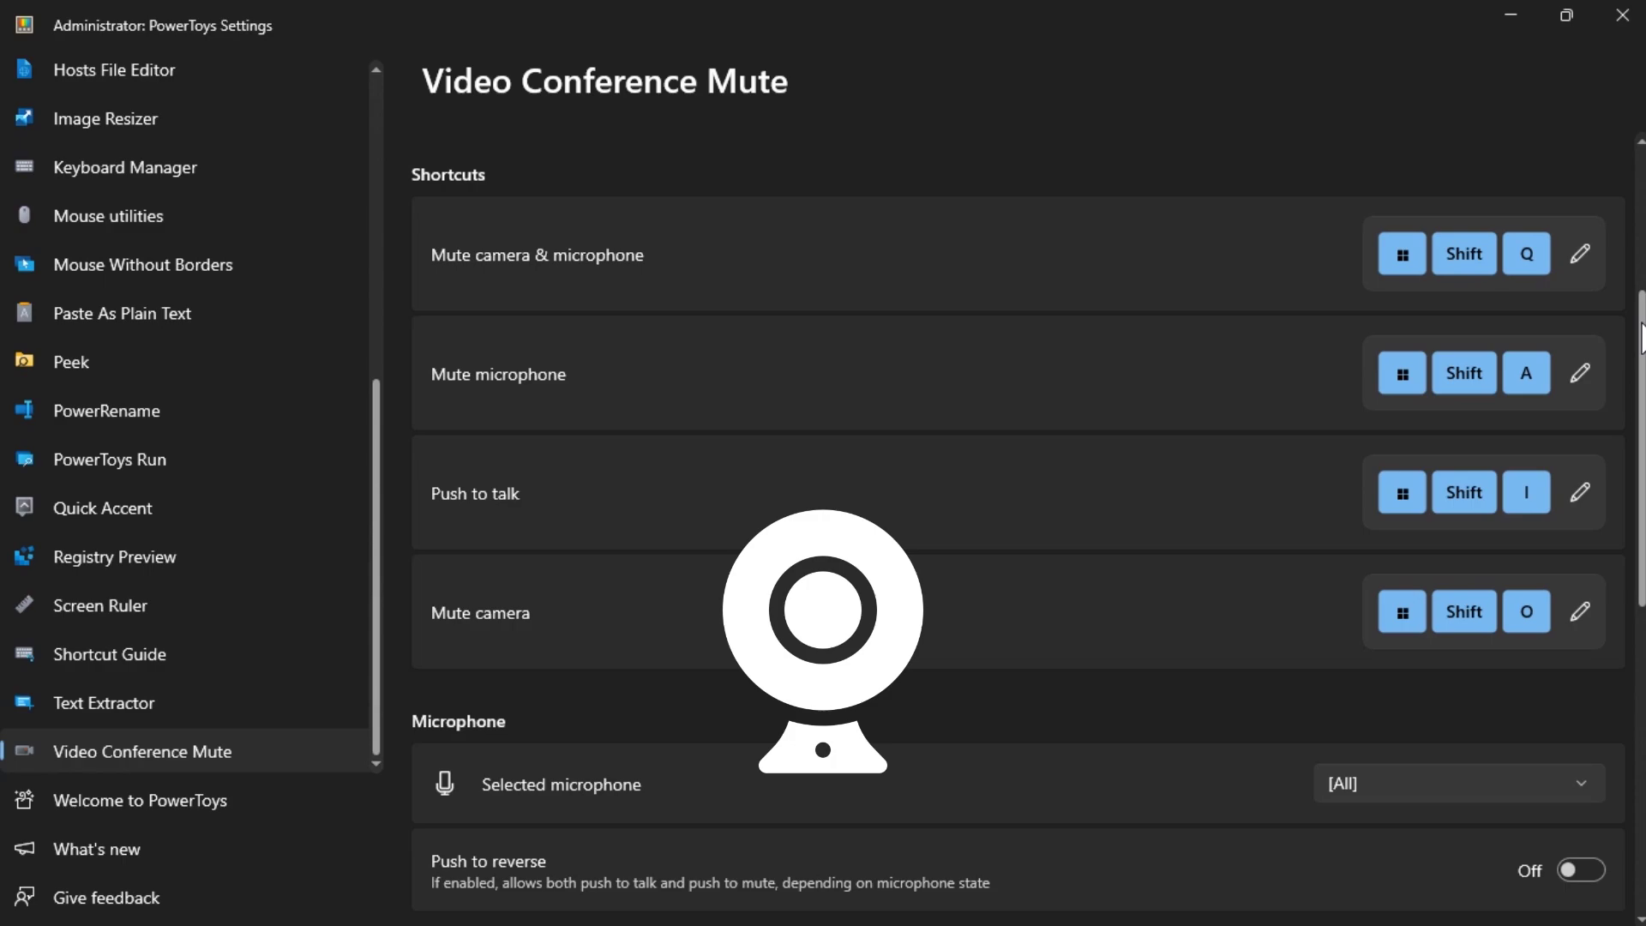
- Minimize PowerToys Settings and turn the microphone off with the Win+Shift+A shortcut
{"action": "left_click", "coordinate": [1512, 15]}
{"action": "key", "text": "super+shift+a"}
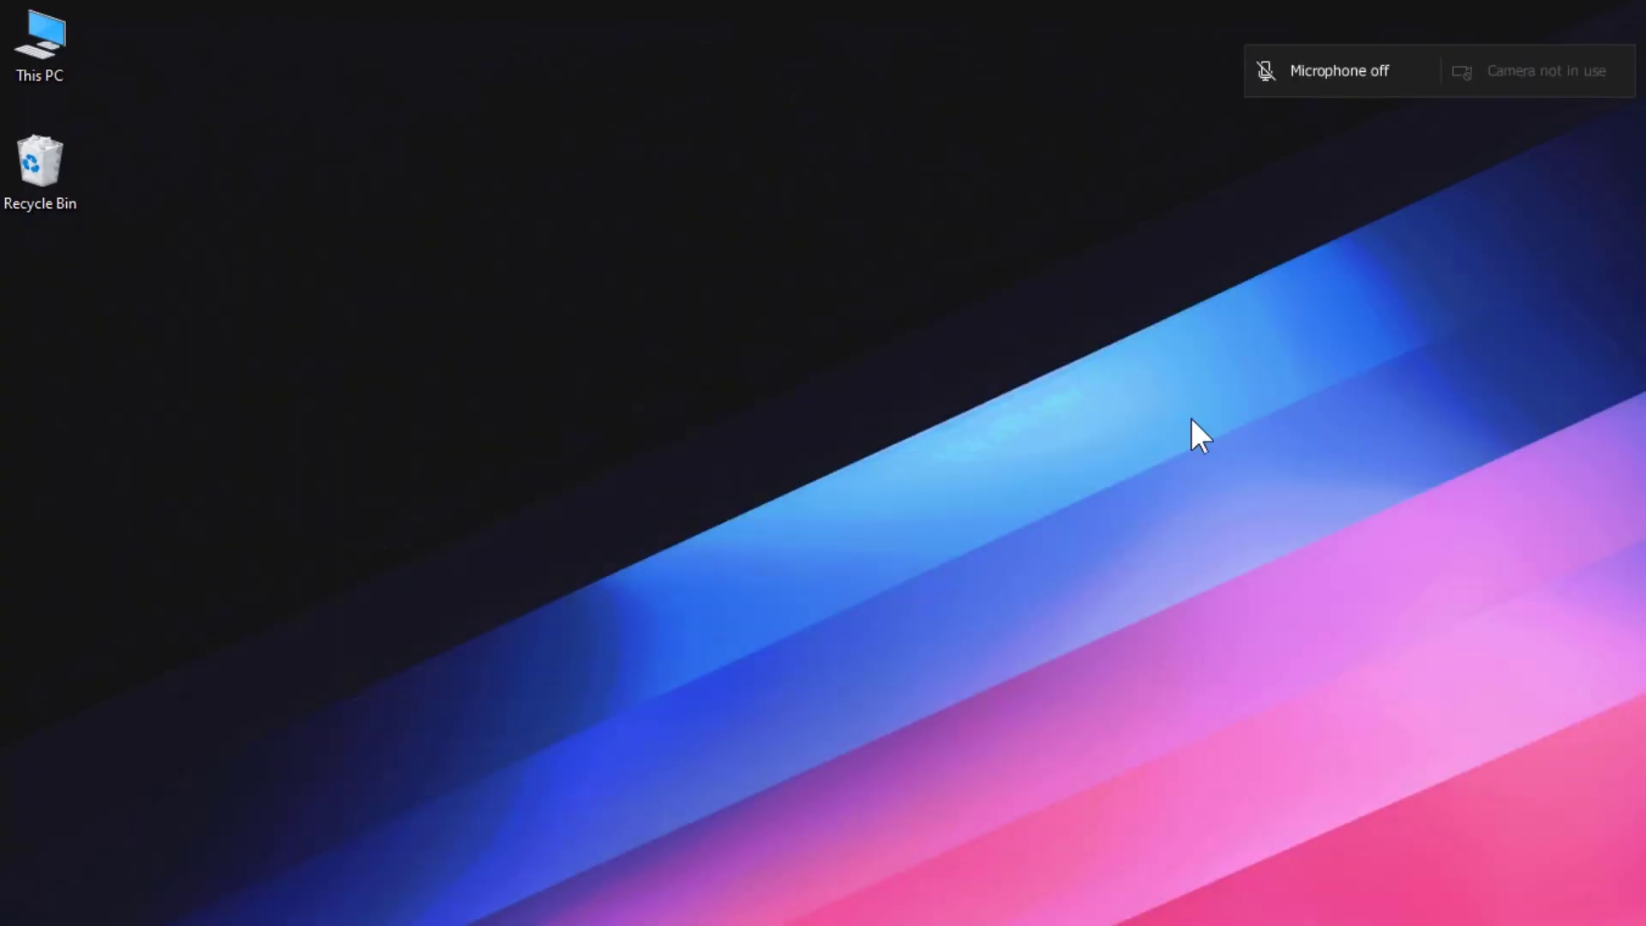